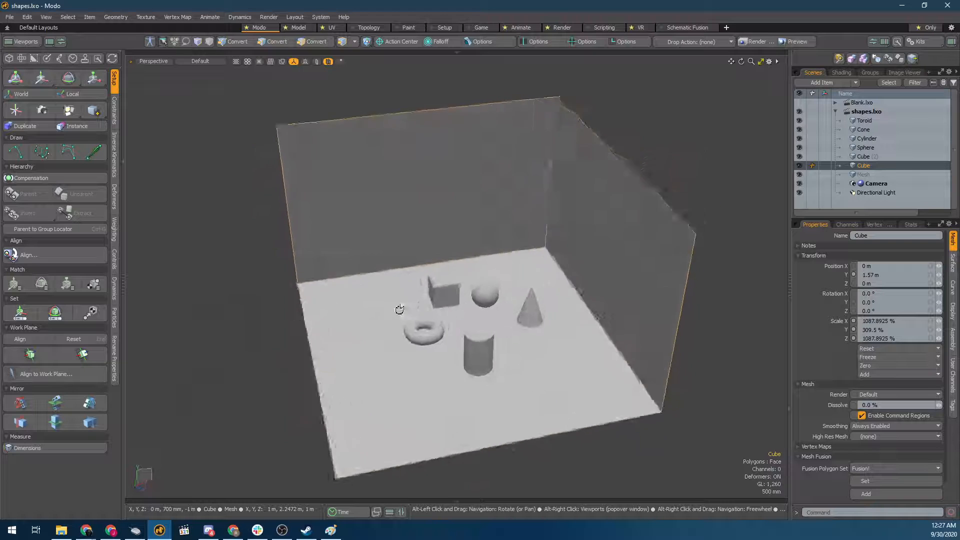
Assign a material named Walls to the room mesh and set its color to white (1.0, 1.0, 1.0).
scroll(483, 319, up, 3)
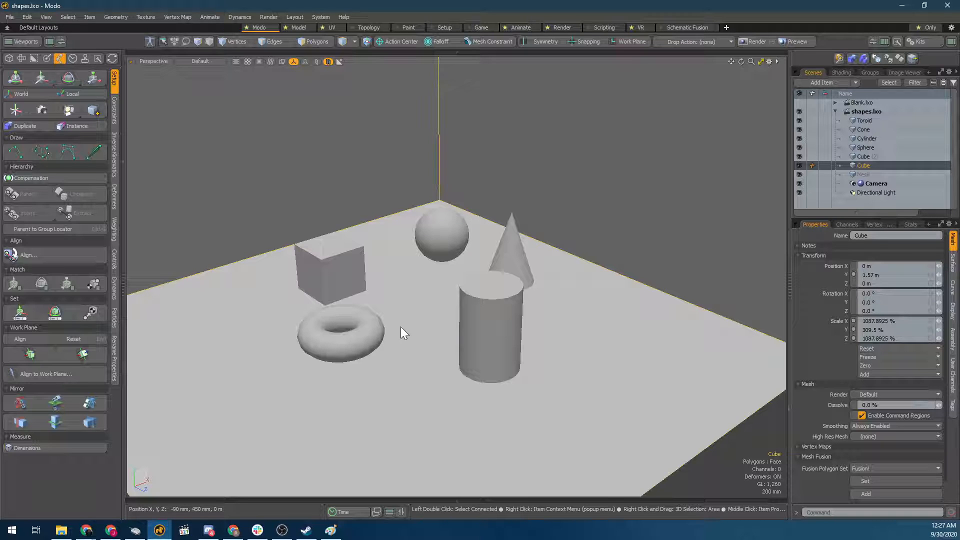
scroll(422, 331, down, 3)
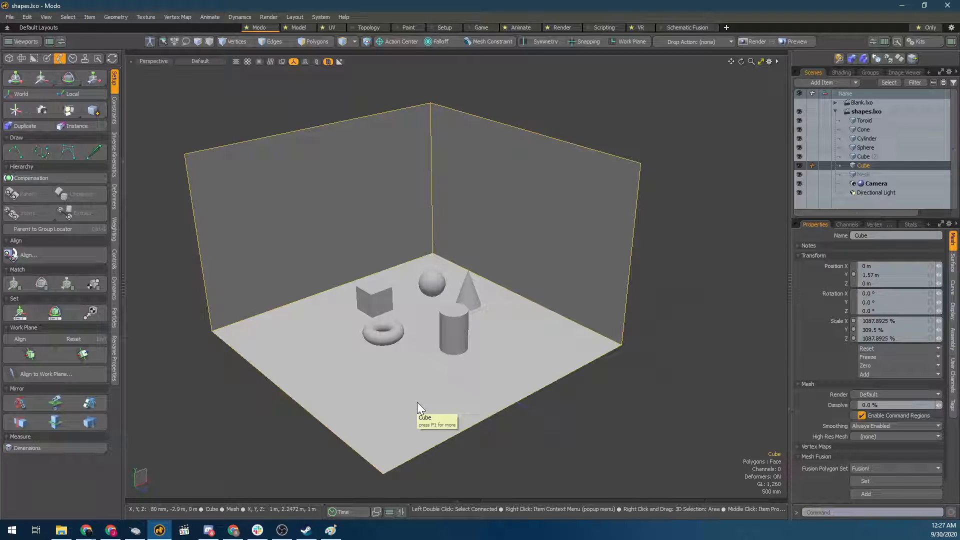
key(m)
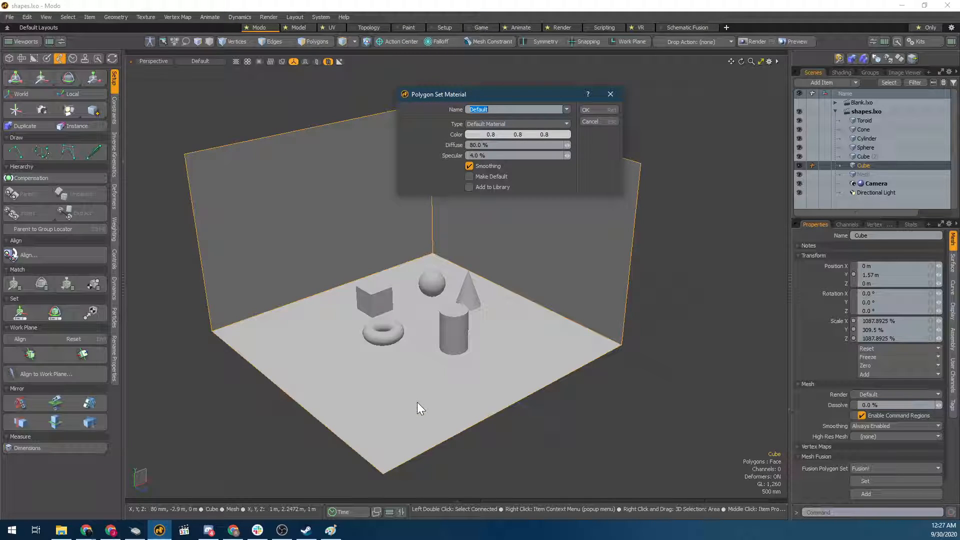
text(Walls)
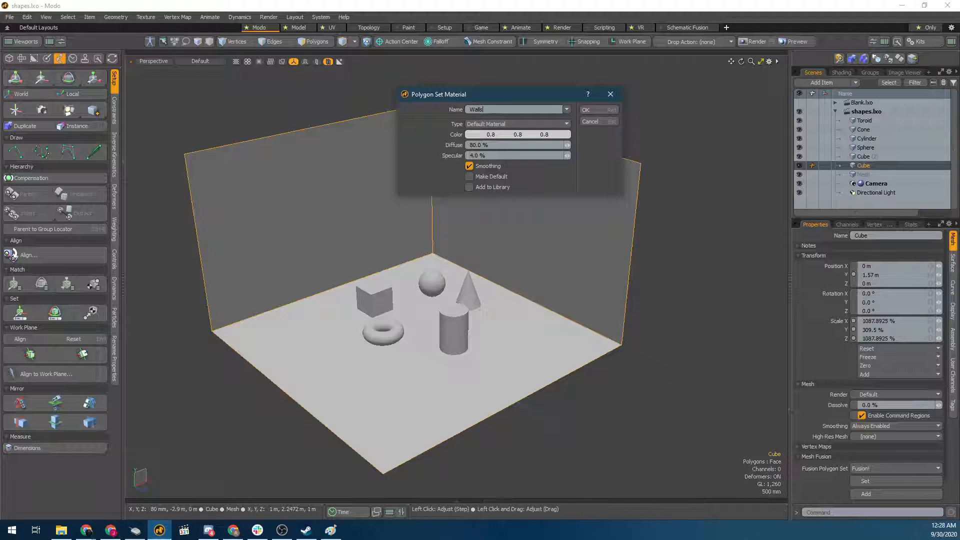
drag(485, 137, 570, 134)
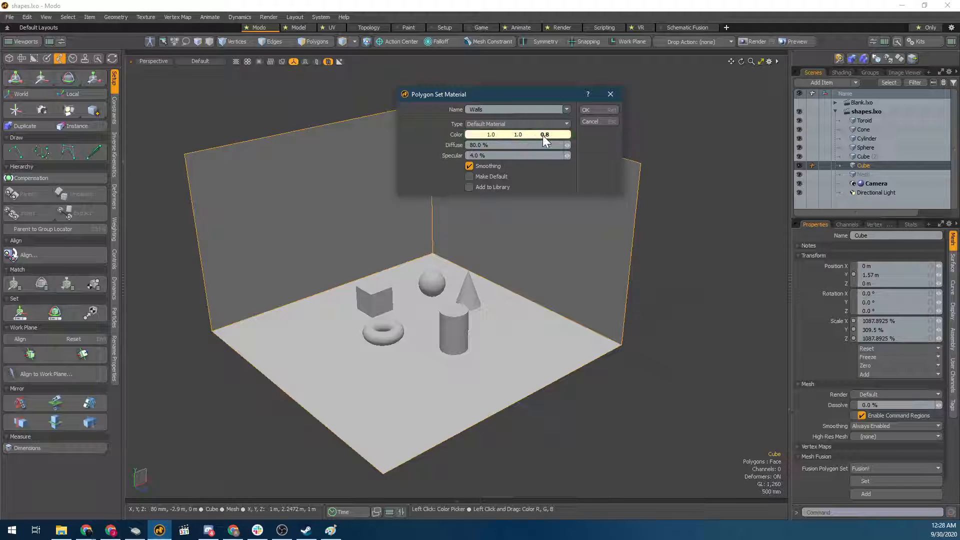
click(598, 110)
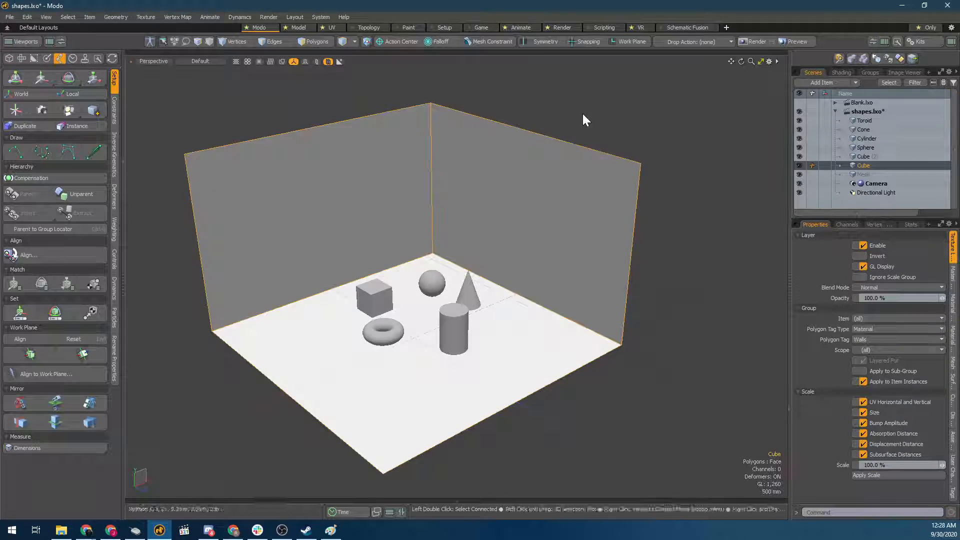
Assign a new material named cube to the small cube and set its color to black (0.0, 0.0, 0.0).
double_click(366, 293)
text(mcub)
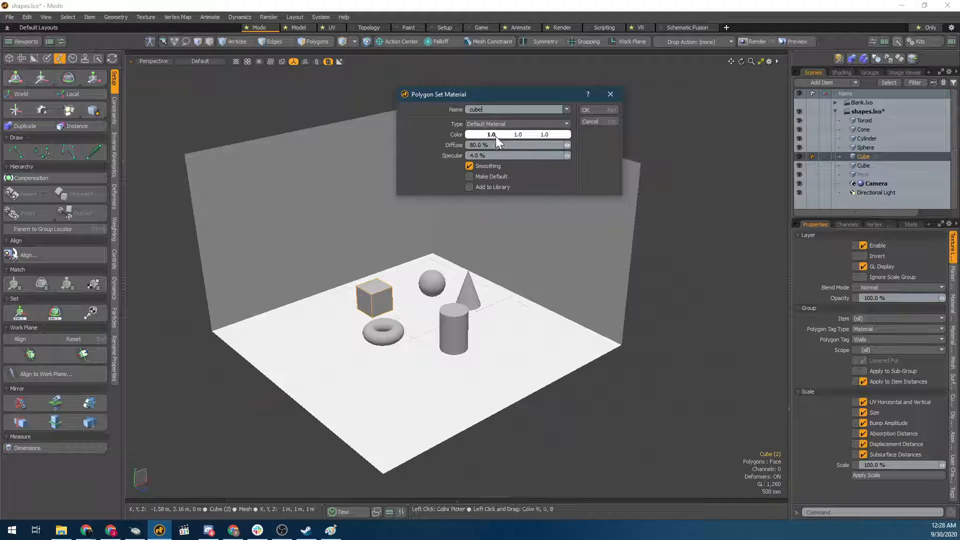
drag(495, 135, 466, 135)
drag(526, 131, 495, 131)
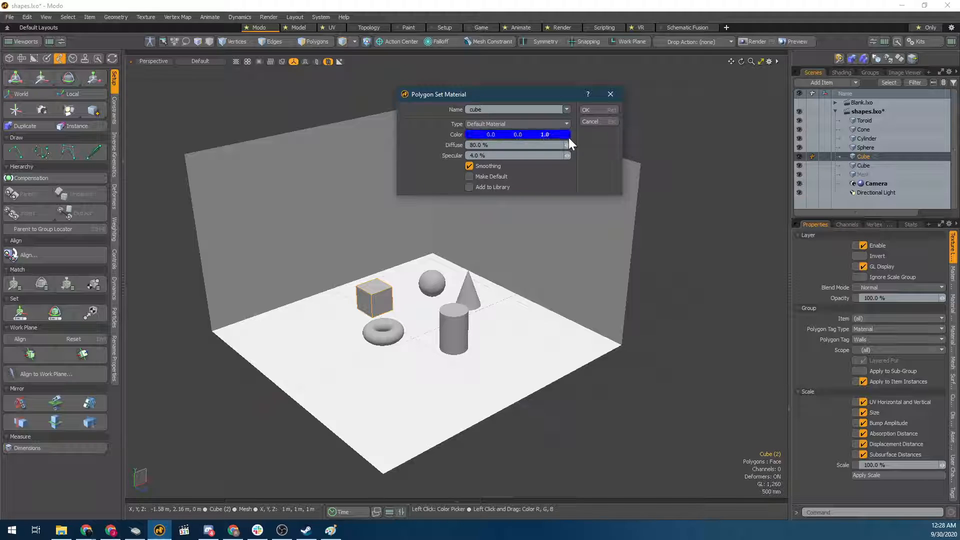
drag(569, 137, 539, 137)
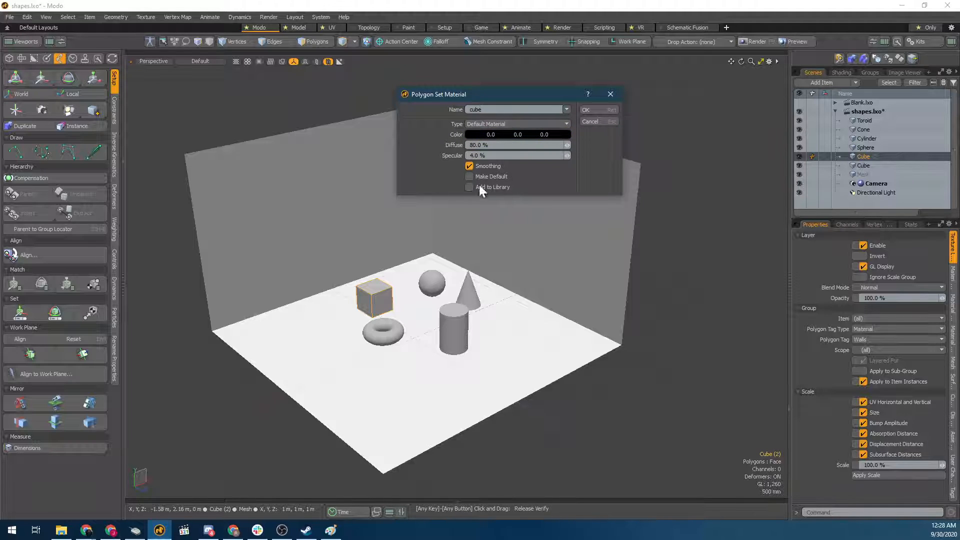
click(593, 111)
Assign a new material named sphere to the sphere and set its color to red (1.0, 0.0, 0.0).
click(432, 287)
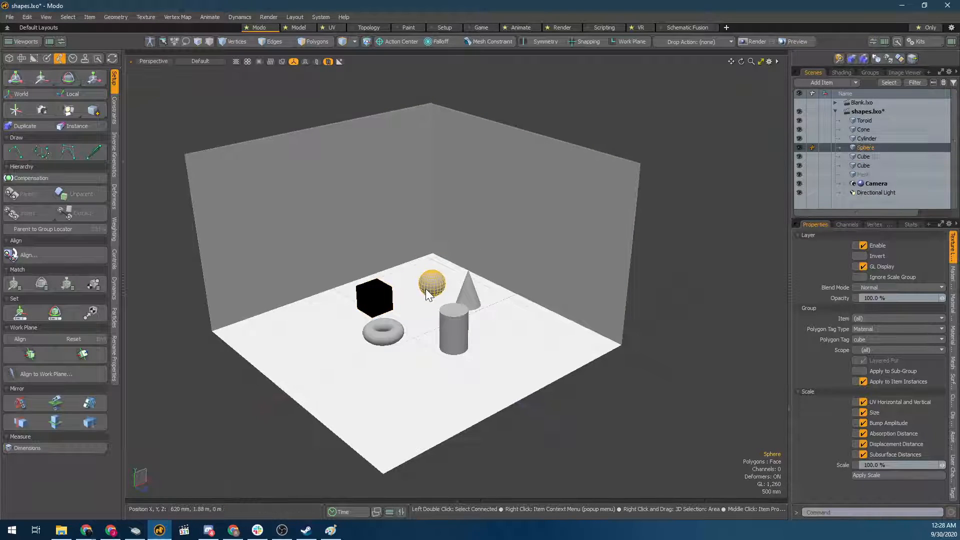
text(m)
text(sphere)
drag(489, 134, 643, 105)
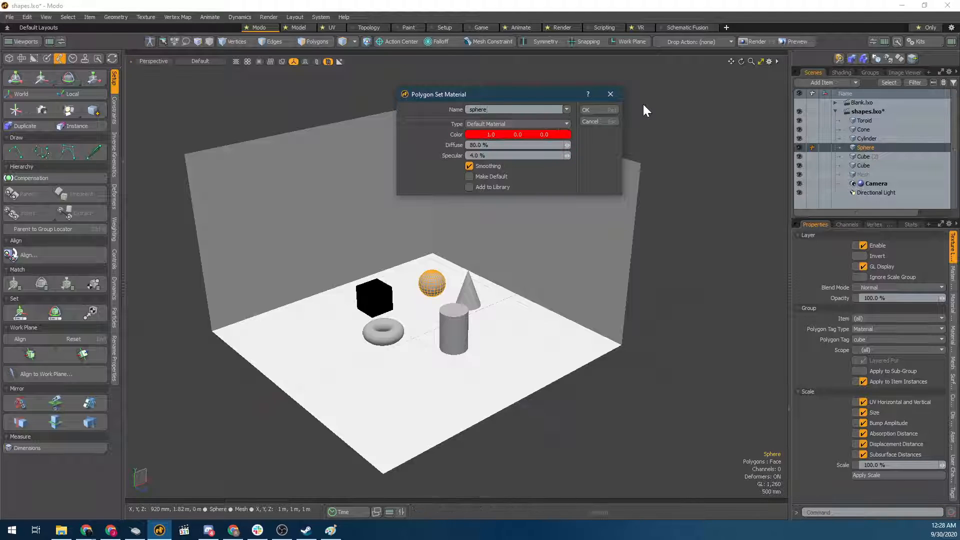
click(588, 110)
Assign a new material named Cone to the cone and set its color to green (0.0, 1.0, 0.0).
click(470, 281)
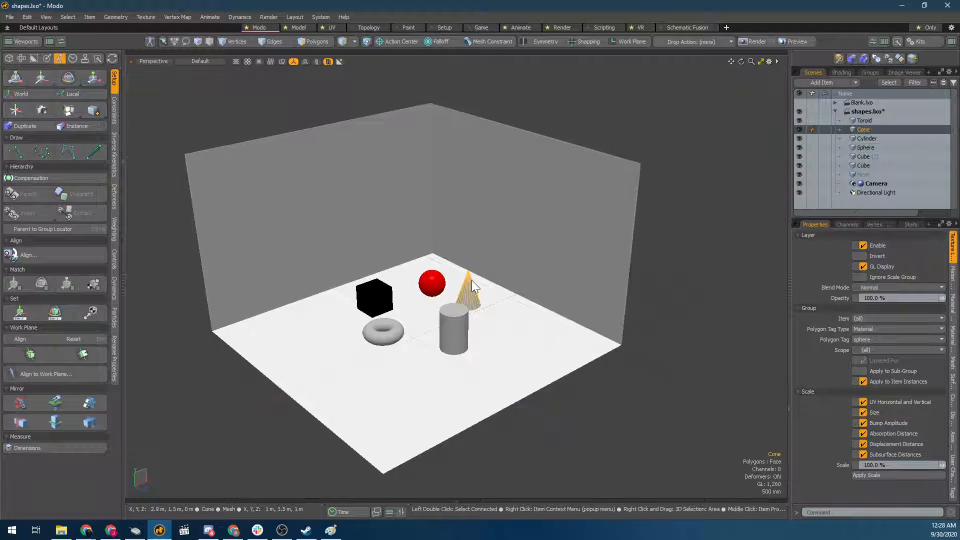
text(m)
text(Cone)
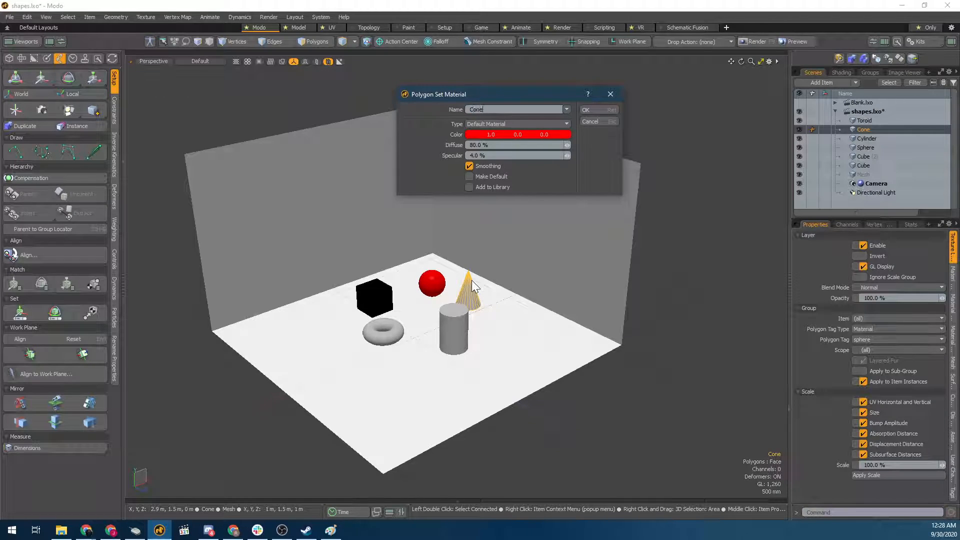
drag(518, 134, 570, 131)
drag(490, 134, 449, 135)
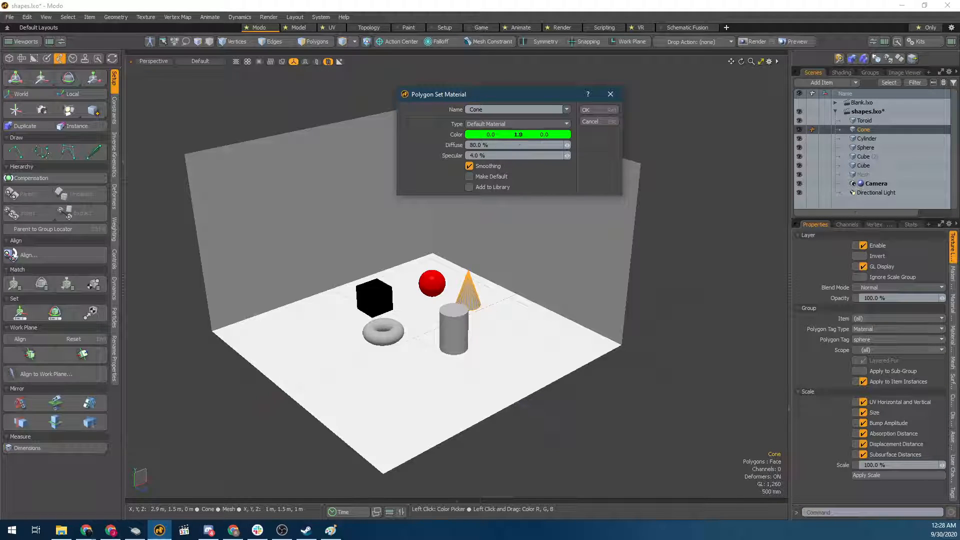
click(600, 111)
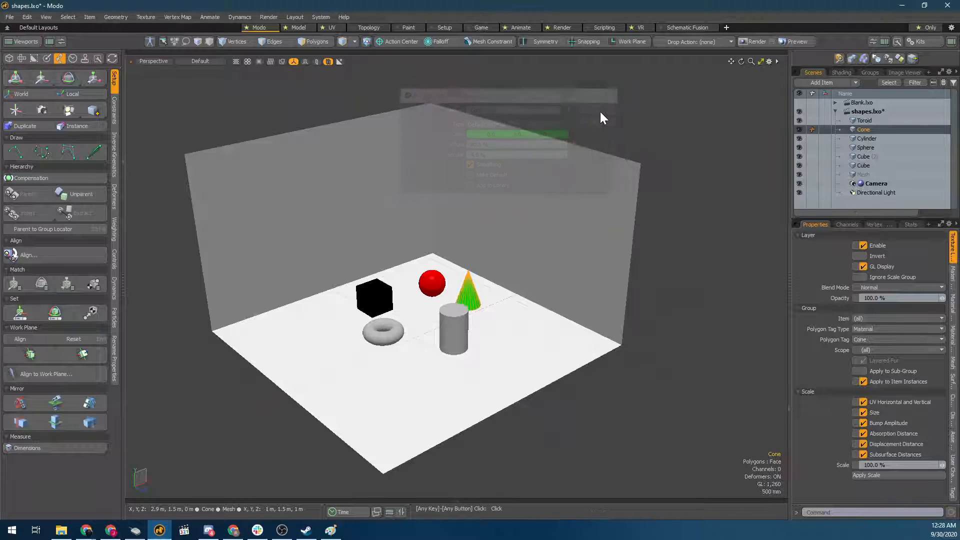
Assign a new material named Torus to the toroid and set its color to blue (0.0, 0.0, 1.0).
click(385, 335)
text(m)
text(Tor)
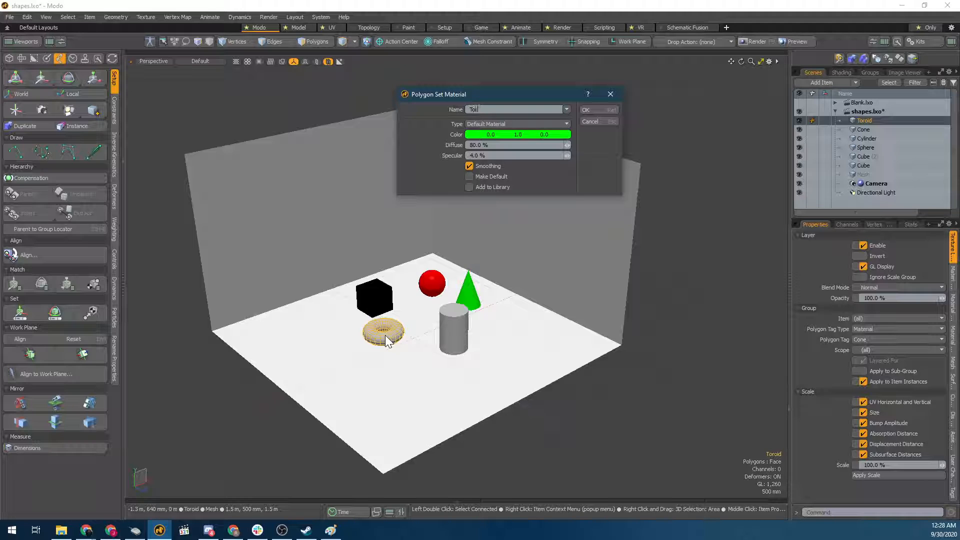
drag(543, 134, 492, 134)
click(600, 110)
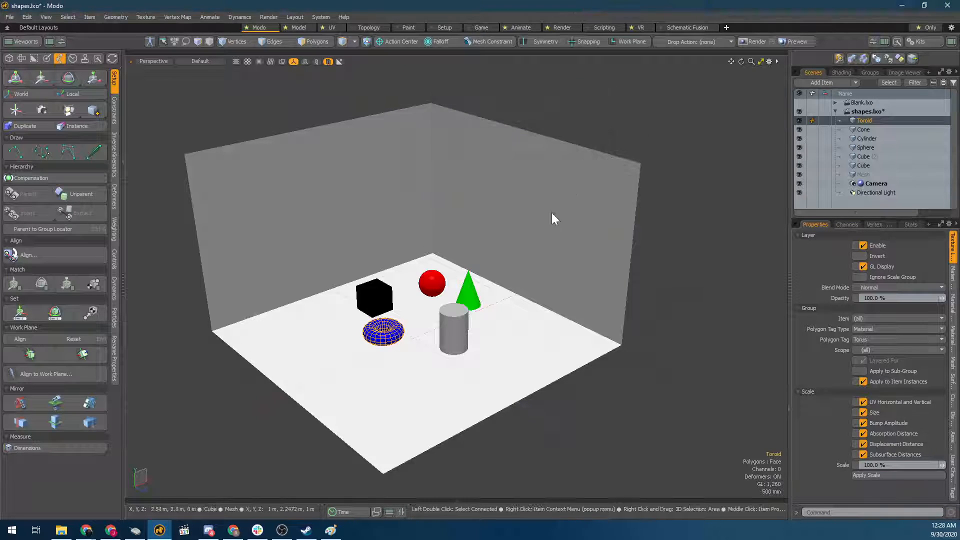
Assign the existing Torus material to the cylinder with its color changed to medium gray (128, 128, 128).
click(464, 344)
key(m)
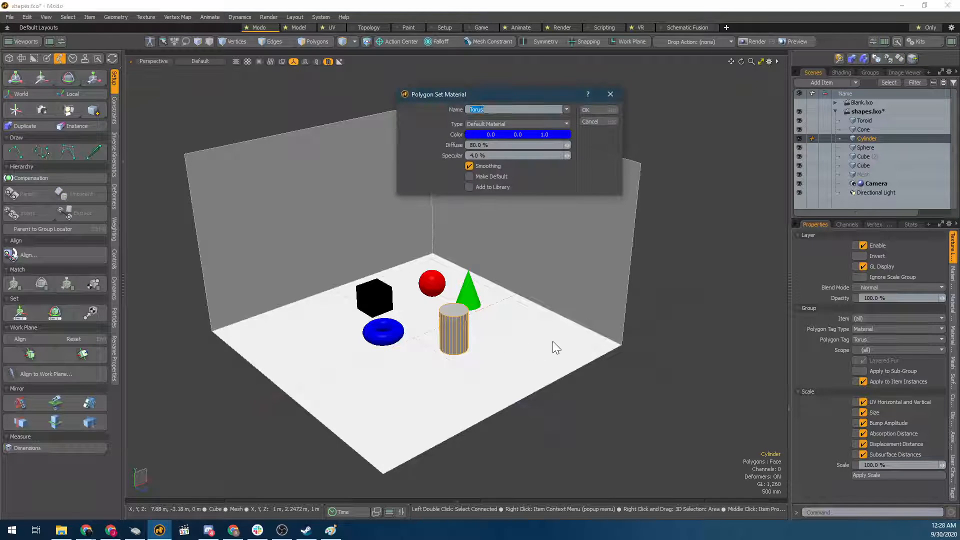
click(490, 134)
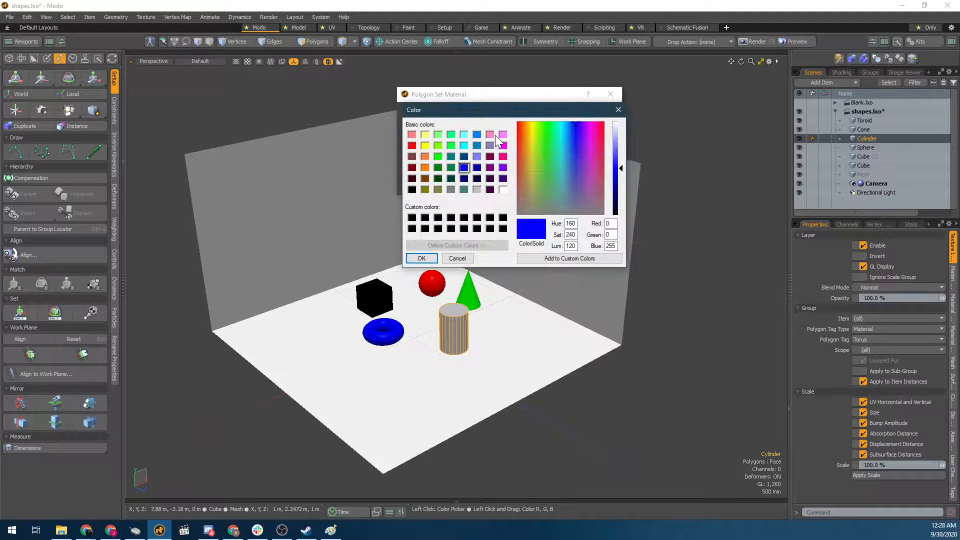
click(450, 189)
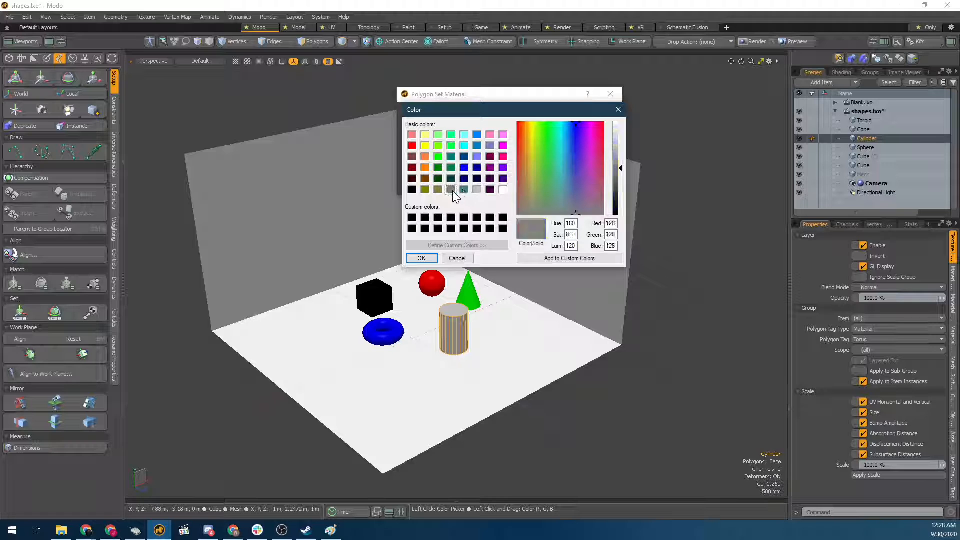
click(421, 259)
click(584, 113)
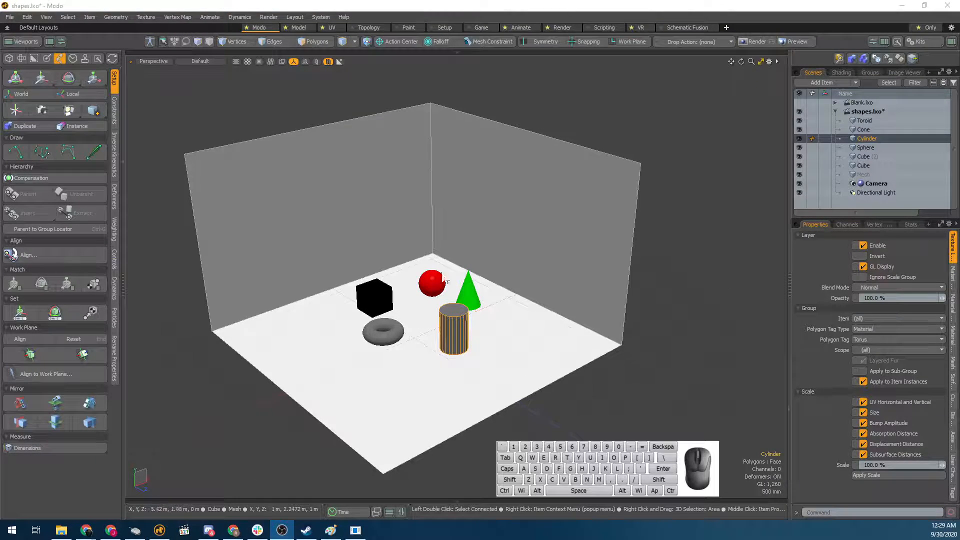
Set the toroid's Torus material color back to blue (0.0, 0.0, 1.0).
click(436, 279)
click(451, 352)
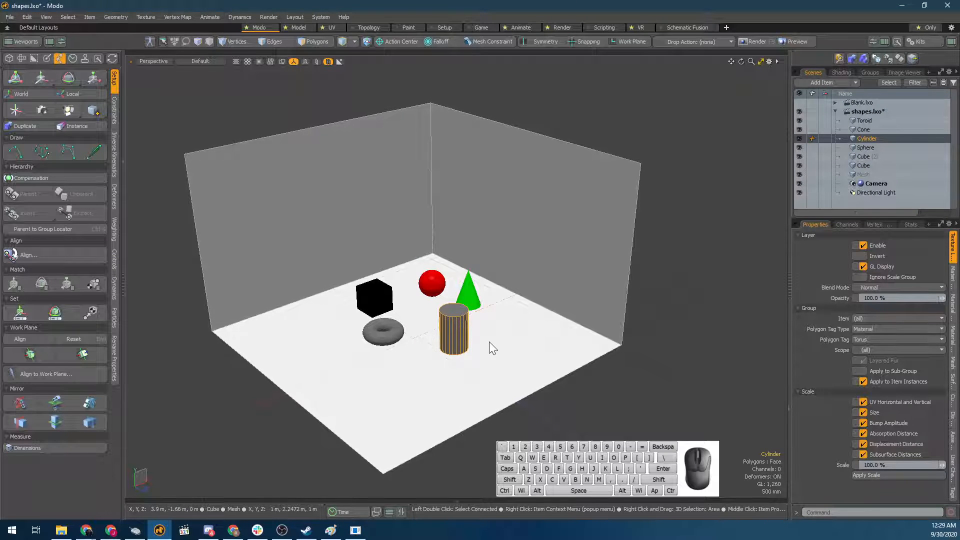
click(384, 339)
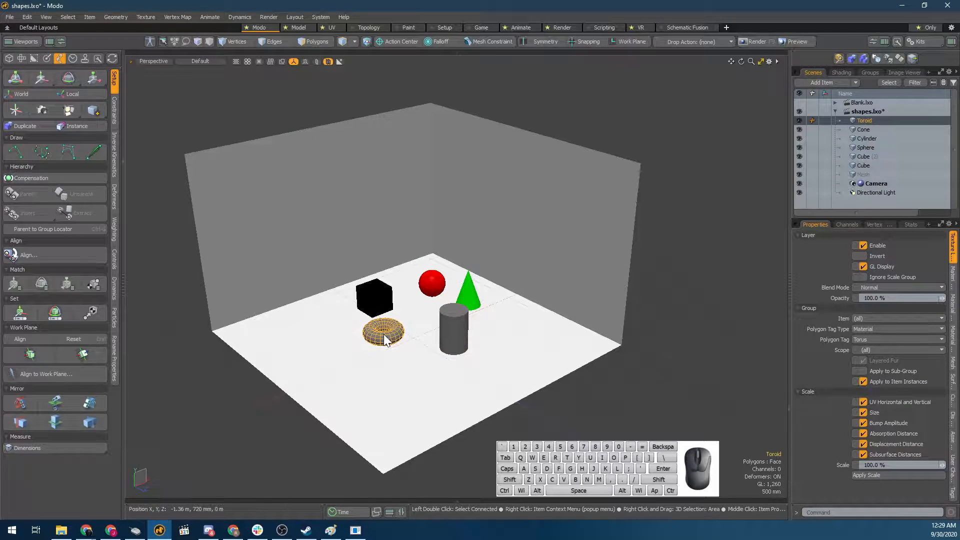
key(m)
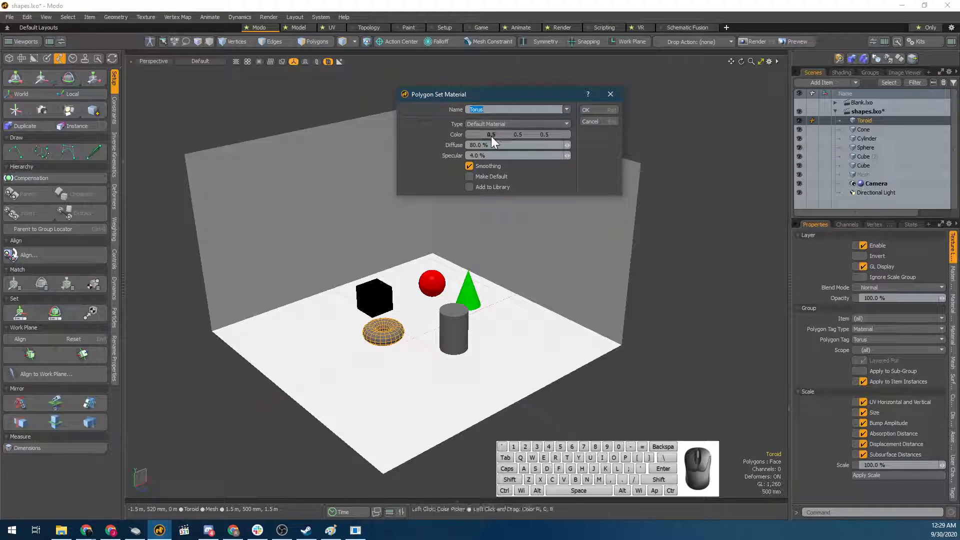
mouse_move(491, 136)
mouse_down()
mouse_move(570, 138)
mouse_move(495, 134)
mouse_up()
drag(561, 134, 585, 134)
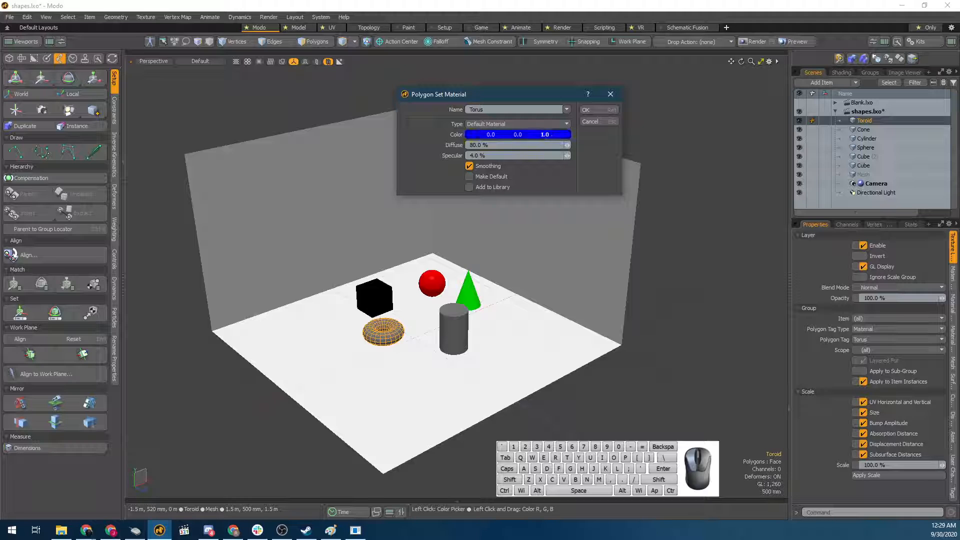
click(592, 109)
Assign a new material named Cylinder to the cylinder and set its color to medium gray.
click(475, 330)
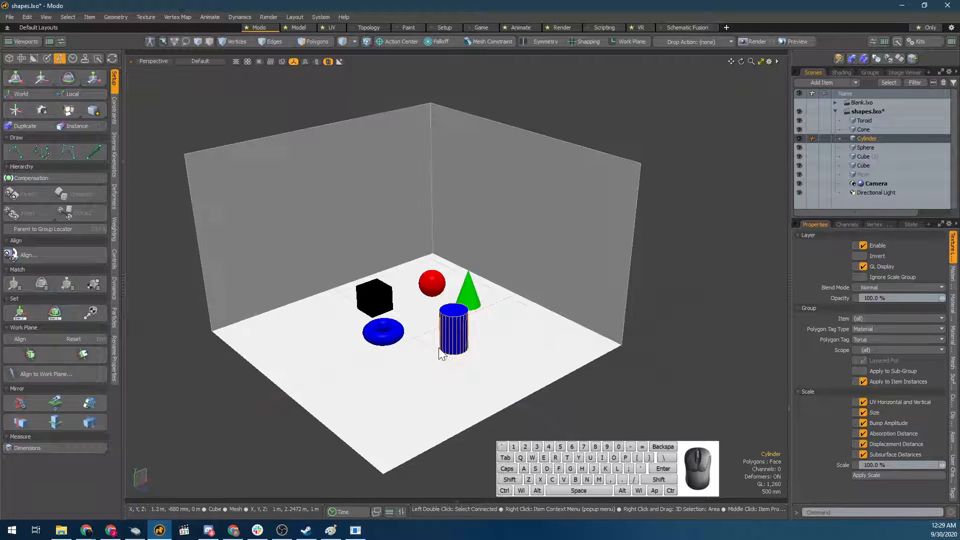
text(mCylinder)
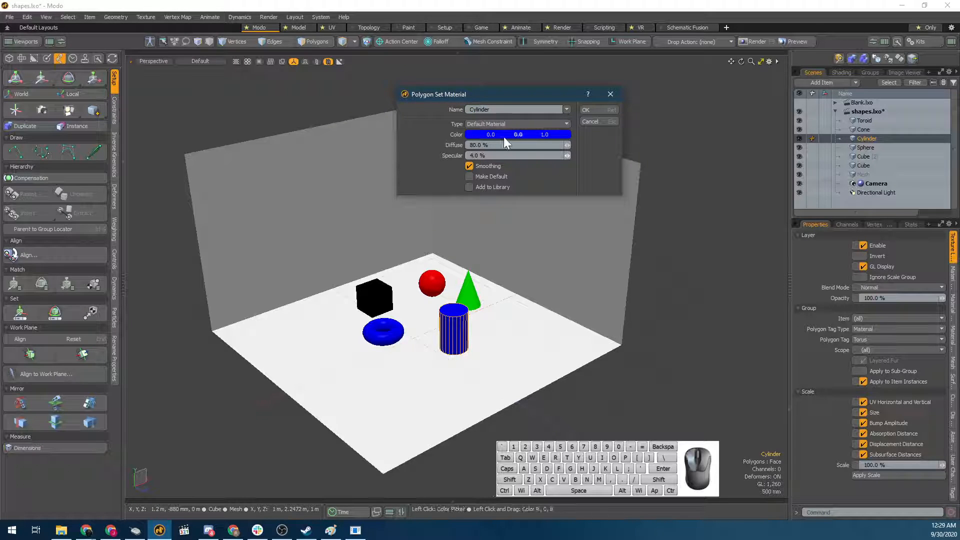
click(502, 135)
click(452, 189)
click(422, 258)
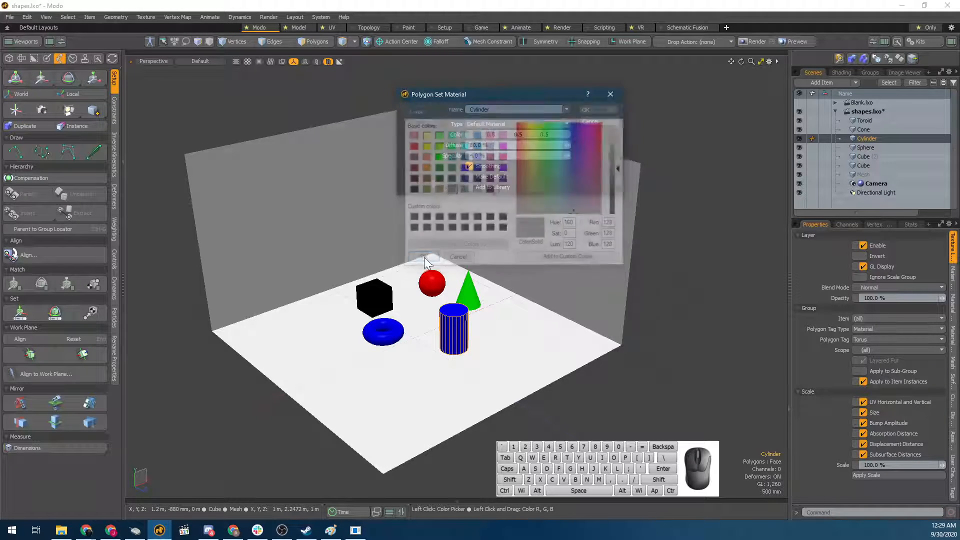
click(592, 112)
Select the room mesh and switch to the Render layout.
click(527, 340)
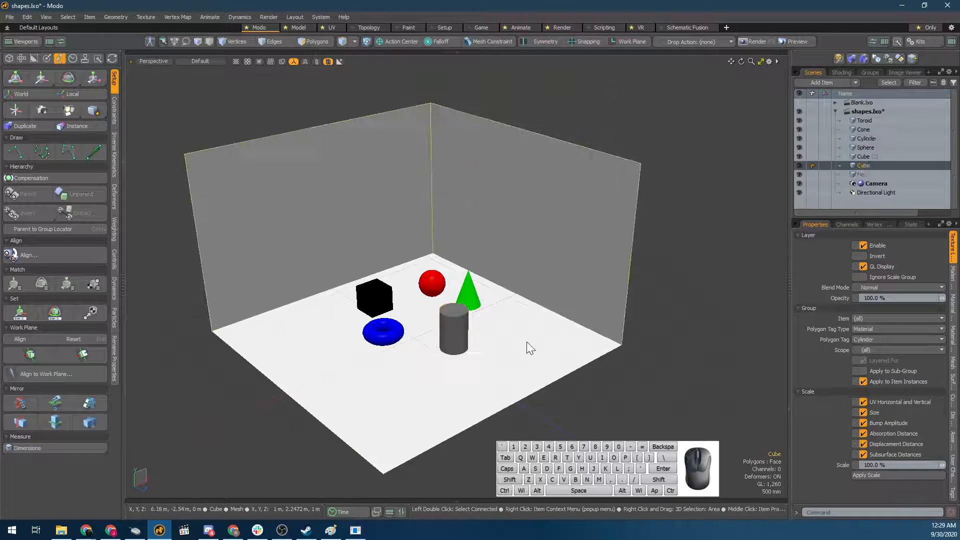
alt+drag(363, 228, 409, 315)
scroll(393, 309, up, 4)
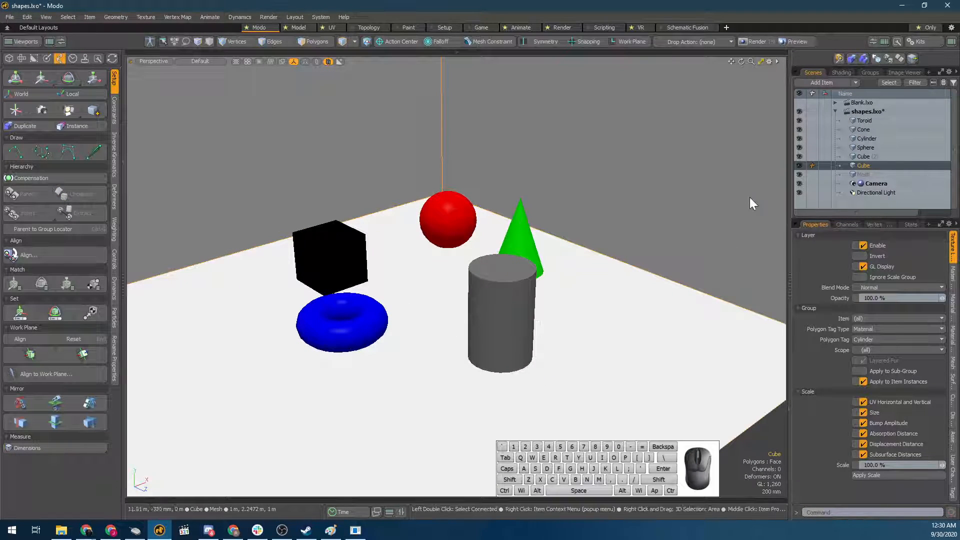
click(562, 30)
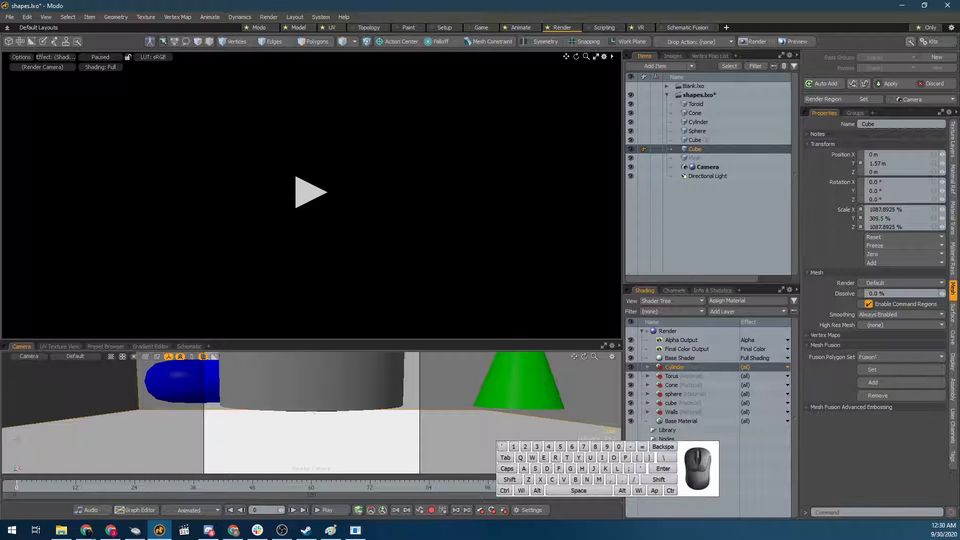
mouse_move(703, 492)
mouse_down()
mouse_move(575, 489)
mouse_move(538, 470)
mouse_up()
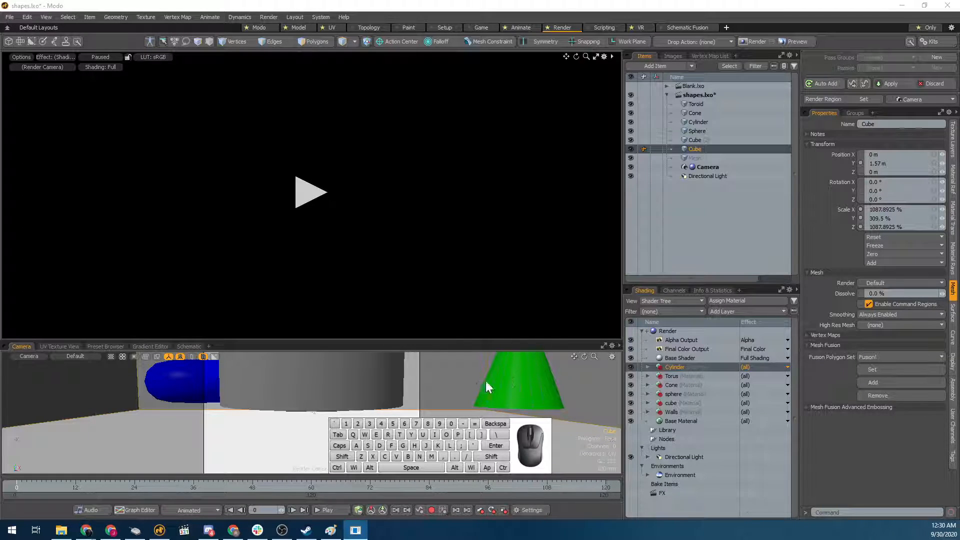
Expand the Cylinder material group in the shader tree and select the group to show its layer properties.
click(647, 367)
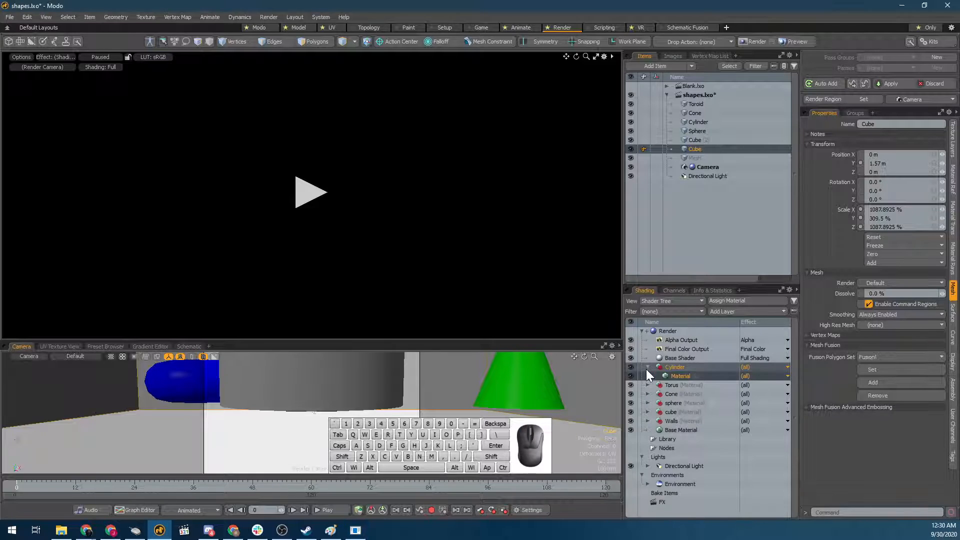
click(658, 365)
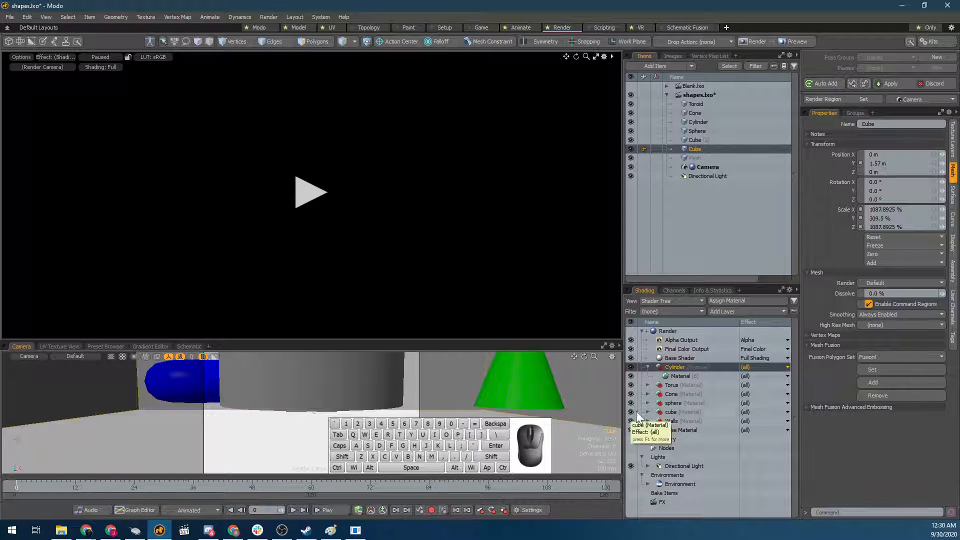
click(665, 376)
click(675, 368)
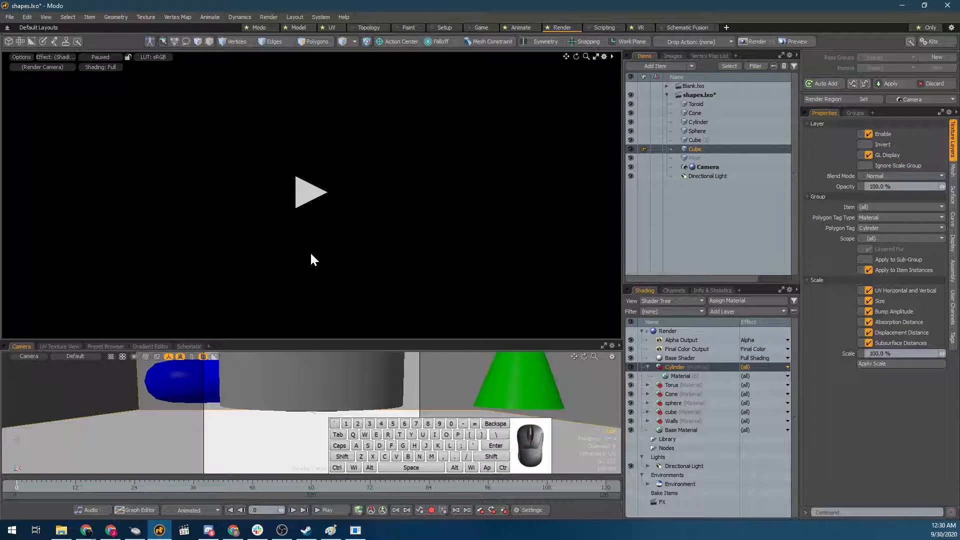
Start the render preview and reframe the camera so all five colored shapes are in view.
click(306, 194)
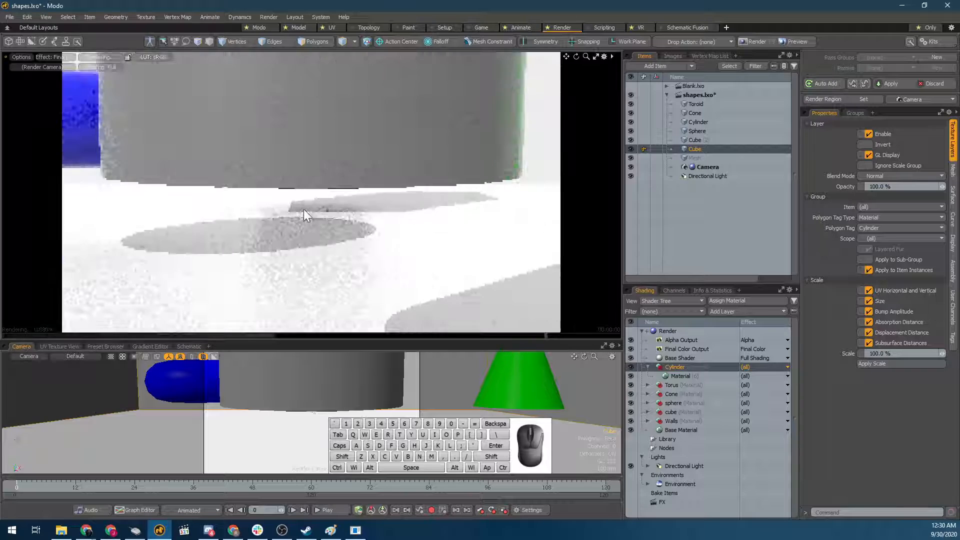
alt+drag(274, 158, 326, 210)
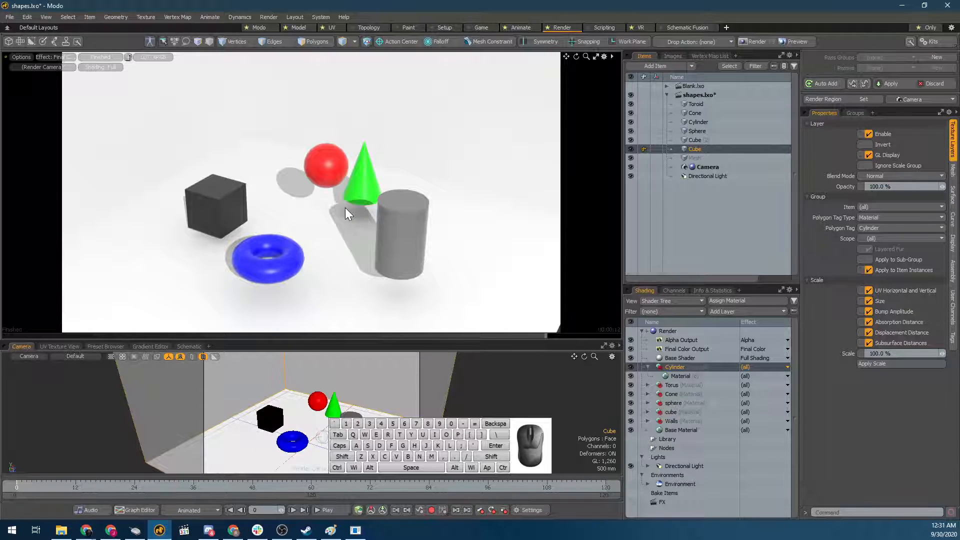
Collapse the Cylinder material group and examine the Render item's frame size and render quality settings.
click(646, 368)
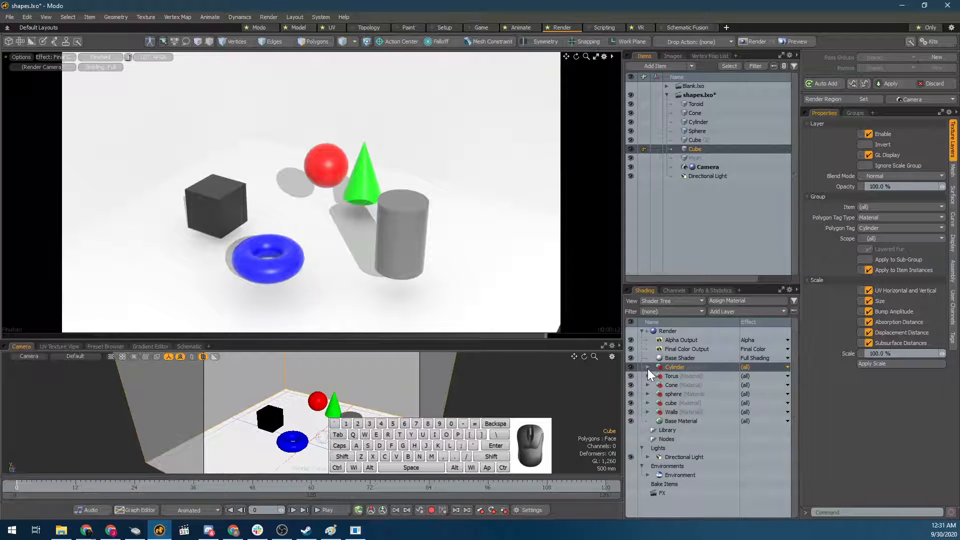
click(673, 331)
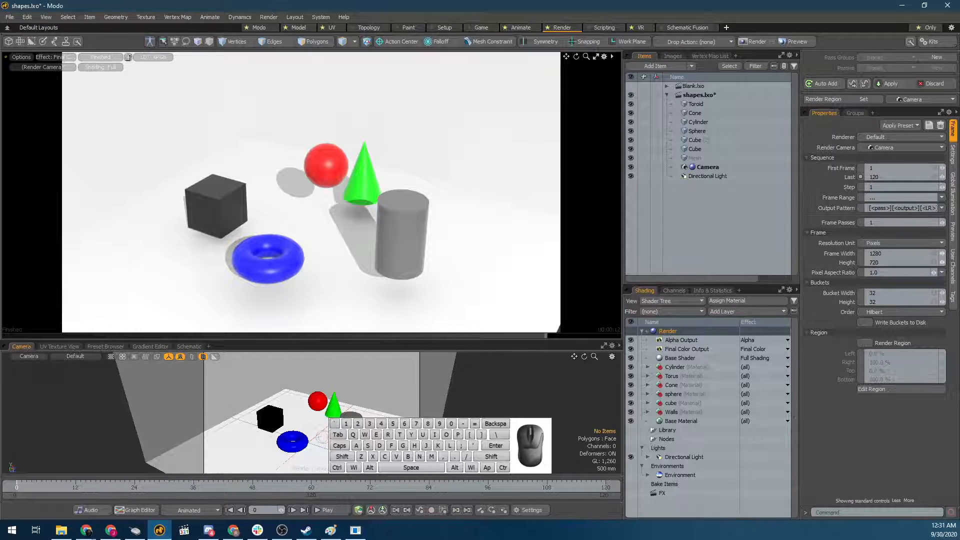
click(876, 261)
drag(878, 262, 779, 268)
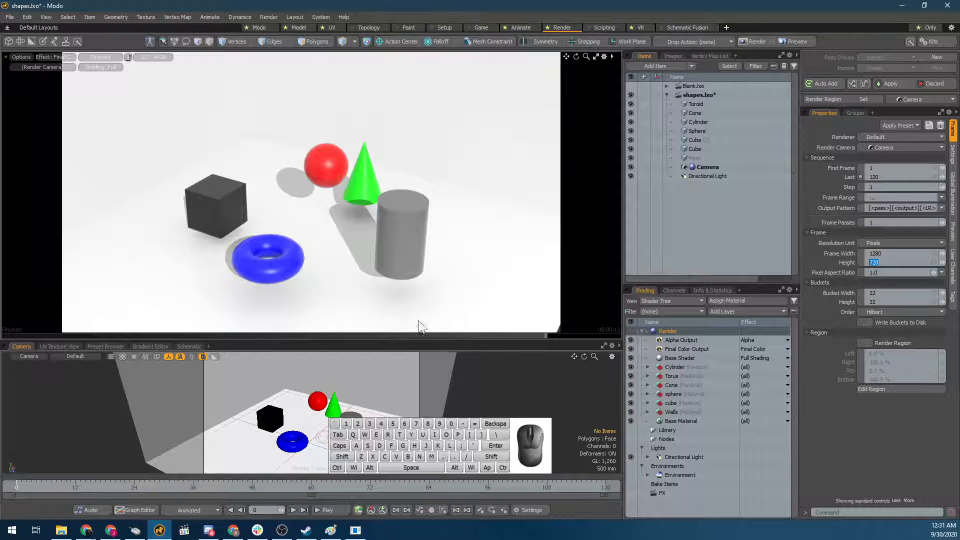
click(671, 342)
click(682, 332)
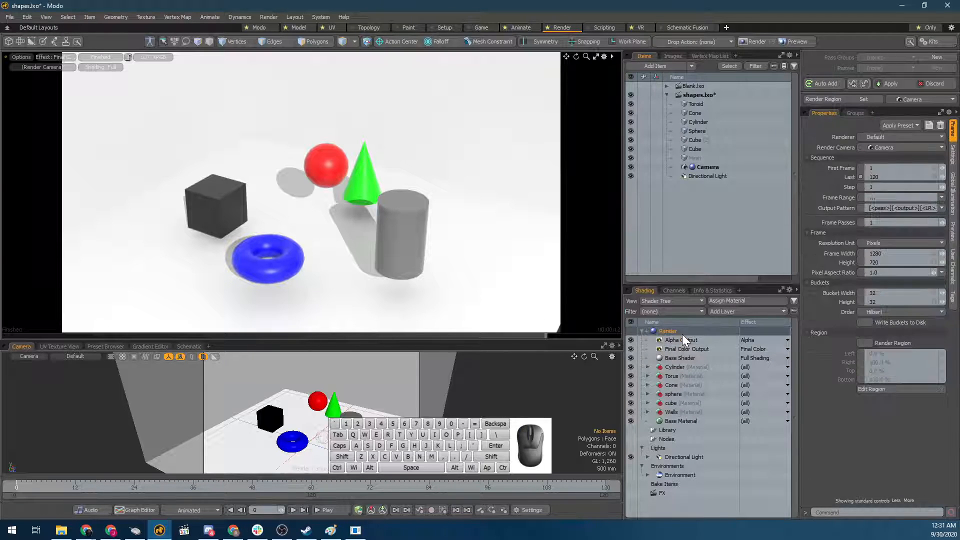
click(952, 152)
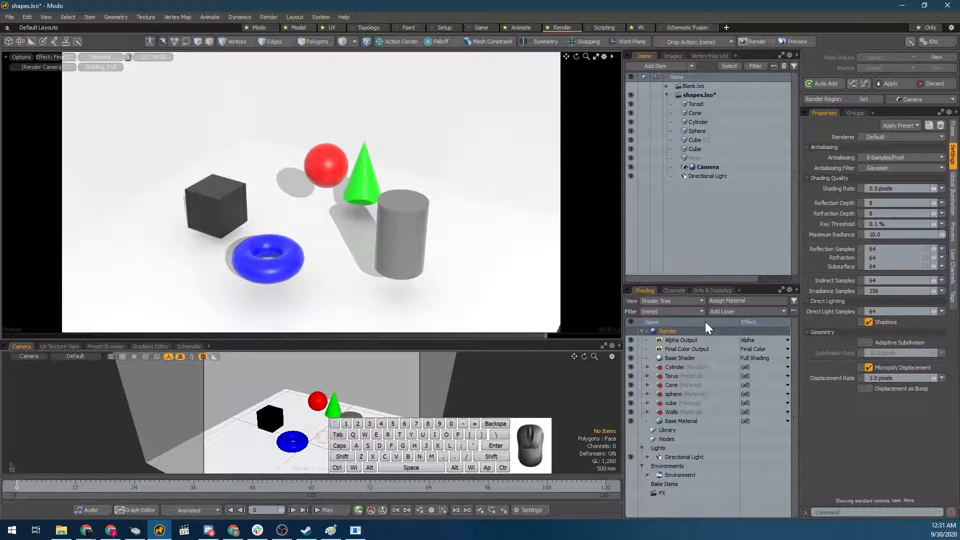
Examine the properties of the Alpha Output and Final Color Output in the shader tree.
click(680, 347)
click(679, 339)
click(682, 348)
click(683, 340)
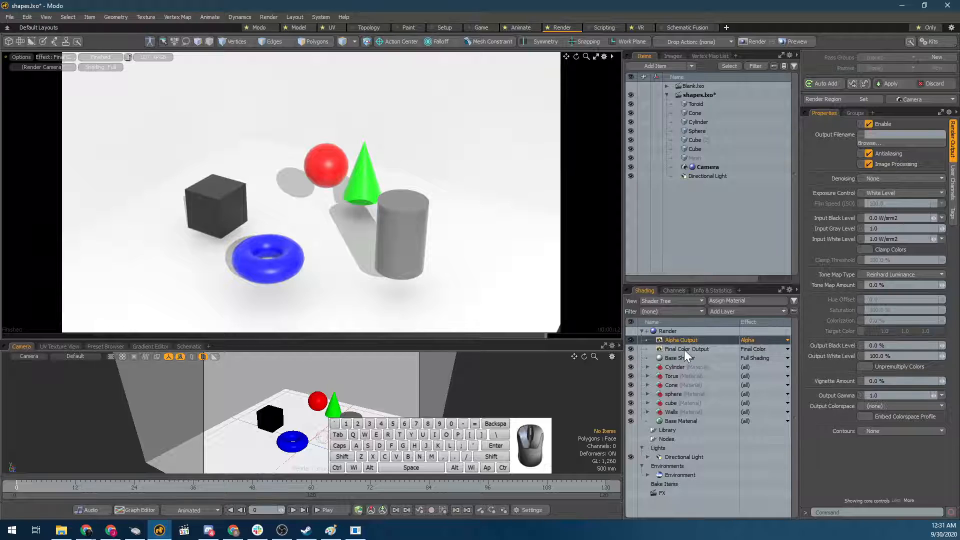
Show the Base Shader's properties and collapse its Layer, Shader and Light Linking sections.
click(679, 359)
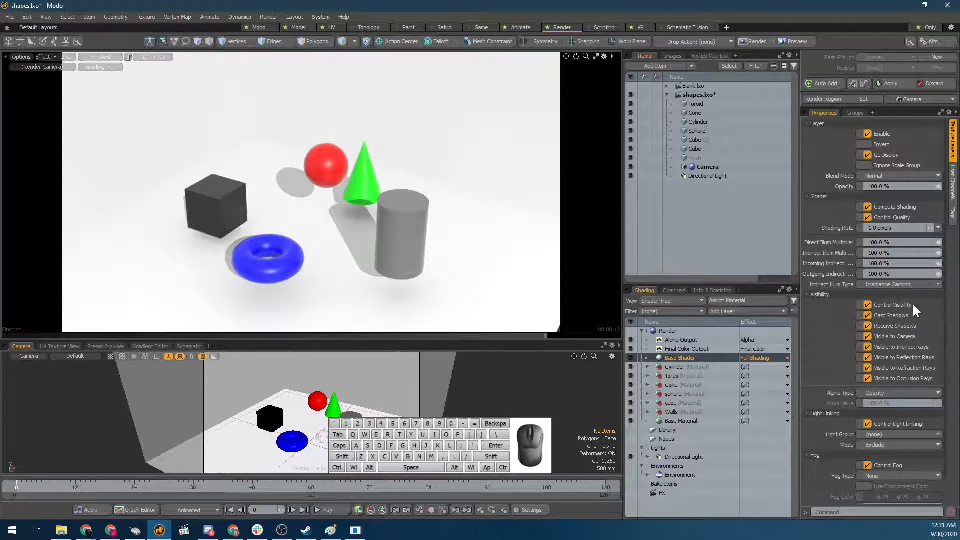
click(833, 123)
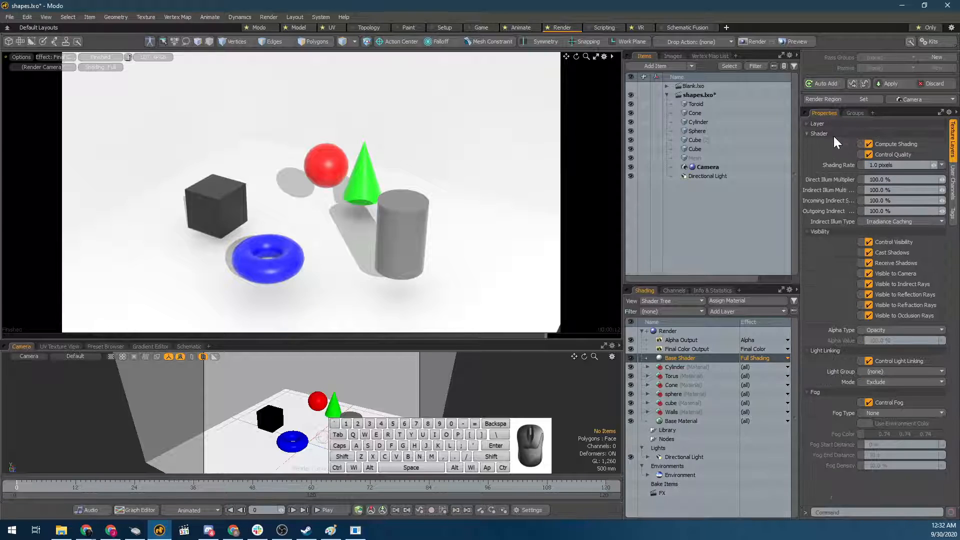
click(833, 134)
click(841, 263)
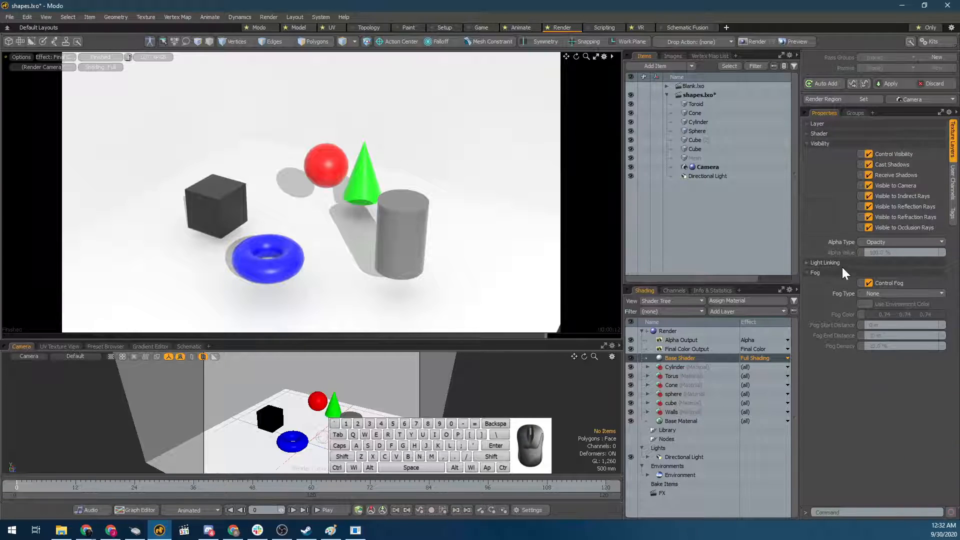
click(835, 272)
click(839, 275)
Try the Linear fog type on the Base Shader and set it back to None.
click(870, 293)
click(877, 302)
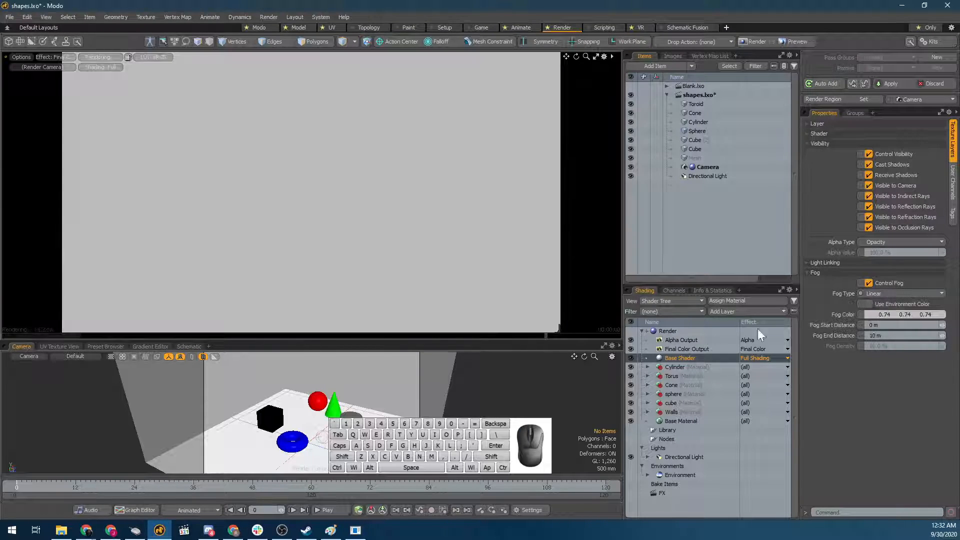
click(879, 292)
click(878, 283)
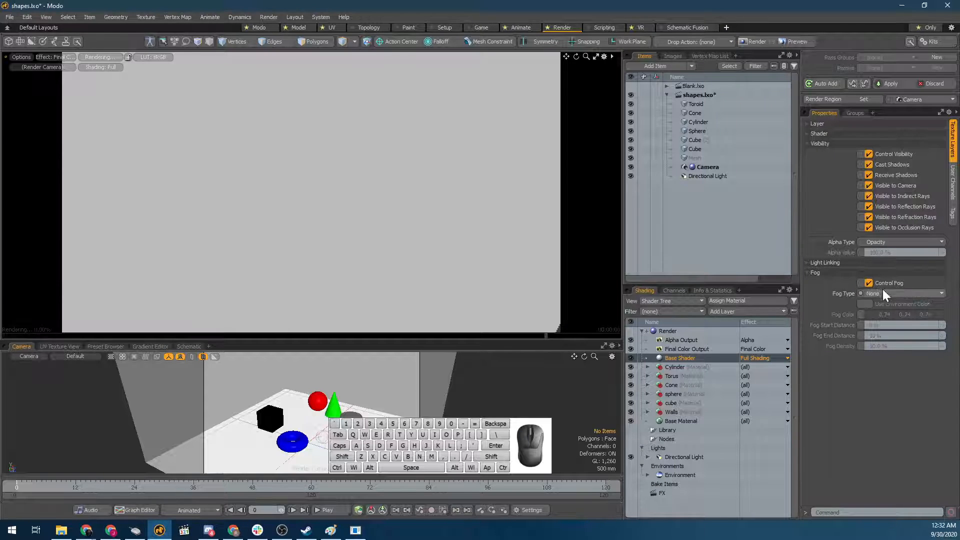
Collapse the Base Shader's Fog section and check its Light Linking options before collapsing them again.
click(868, 284)
click(864, 272)
click(865, 272)
click(865, 272)
click(862, 264)
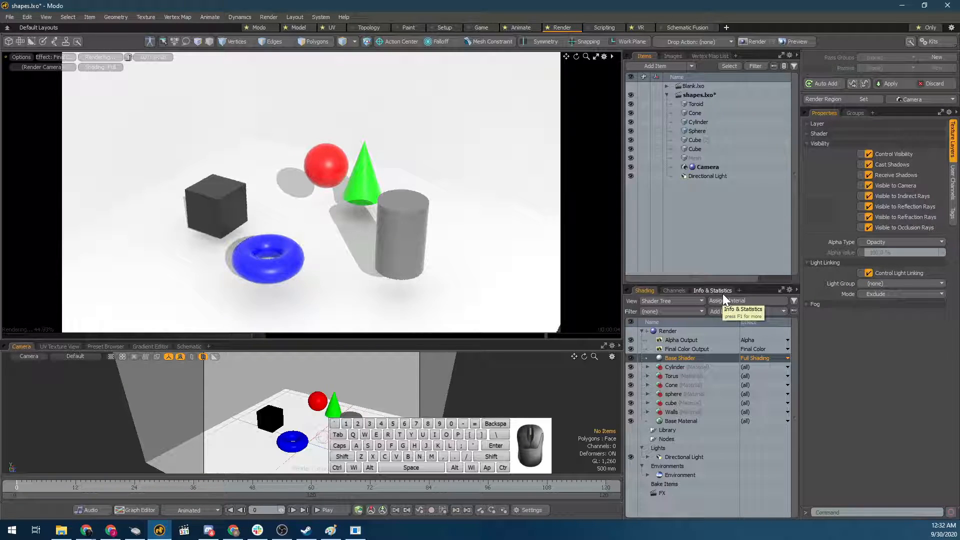
click(847, 264)
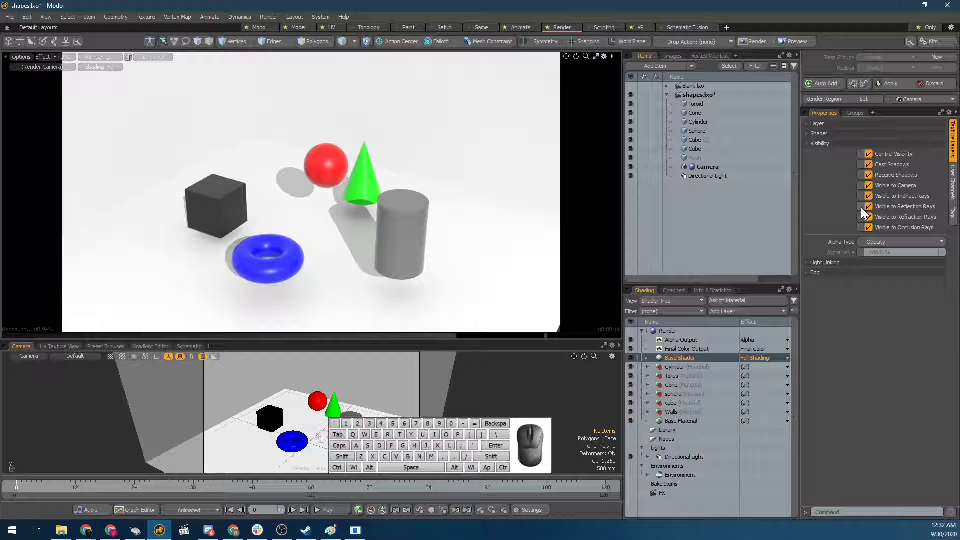
Try the Base Shader without Visible to Camera, Receive Shadows and Cast Shadows one at a time, re-enabling each.
mouse_move(861, 208)
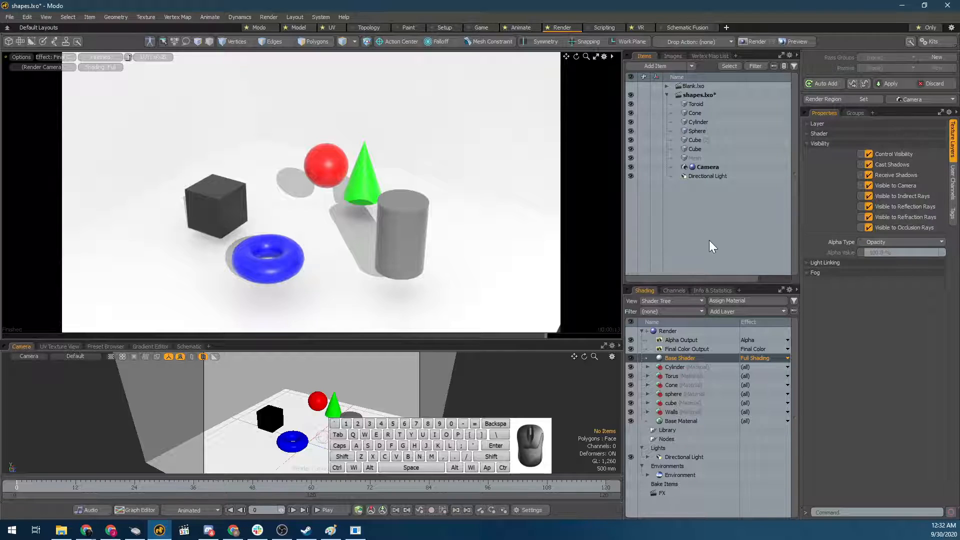
click(884, 185)
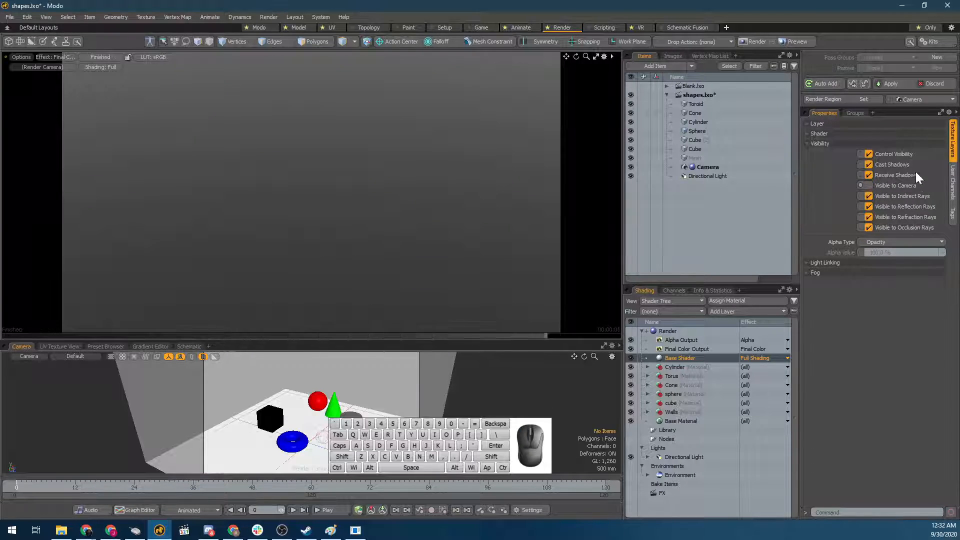
click(888, 185)
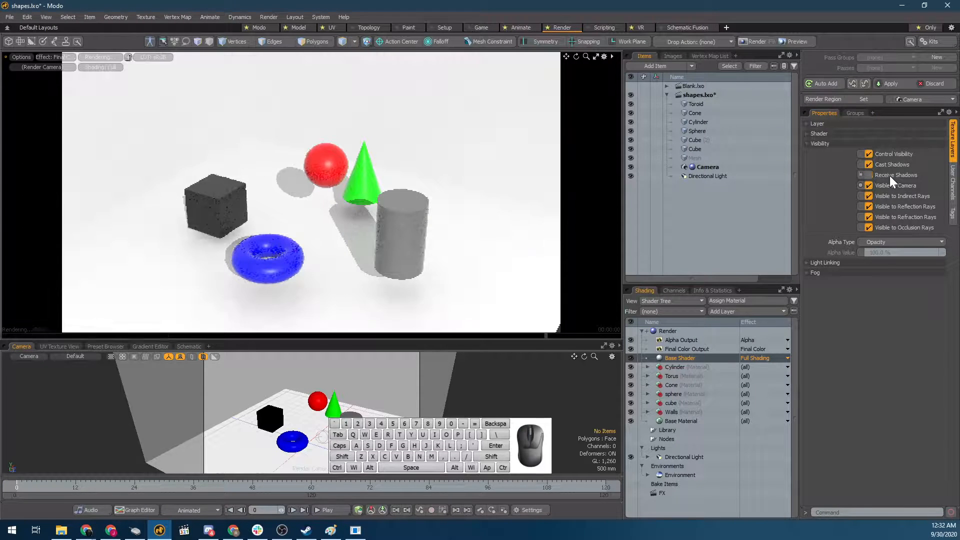
click(889, 175)
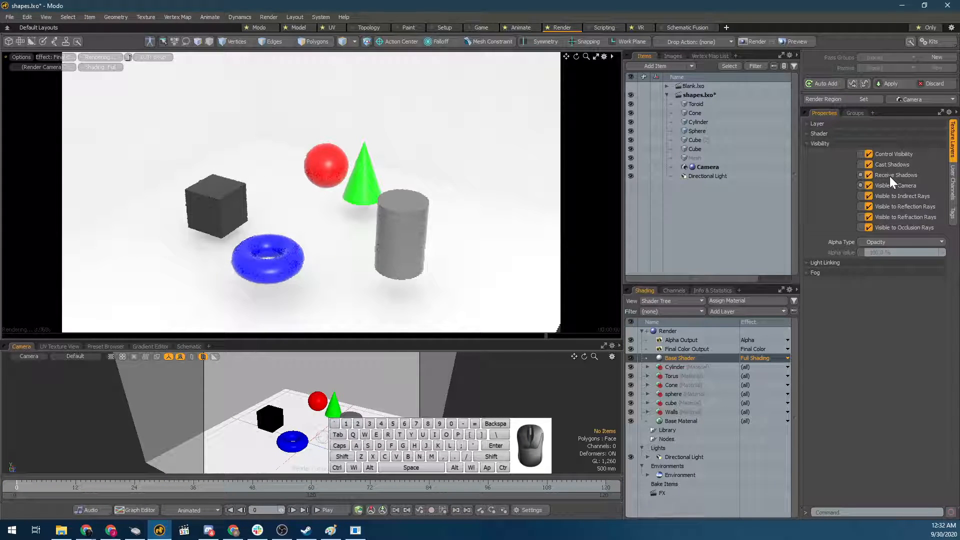
click(889, 176)
click(885, 164)
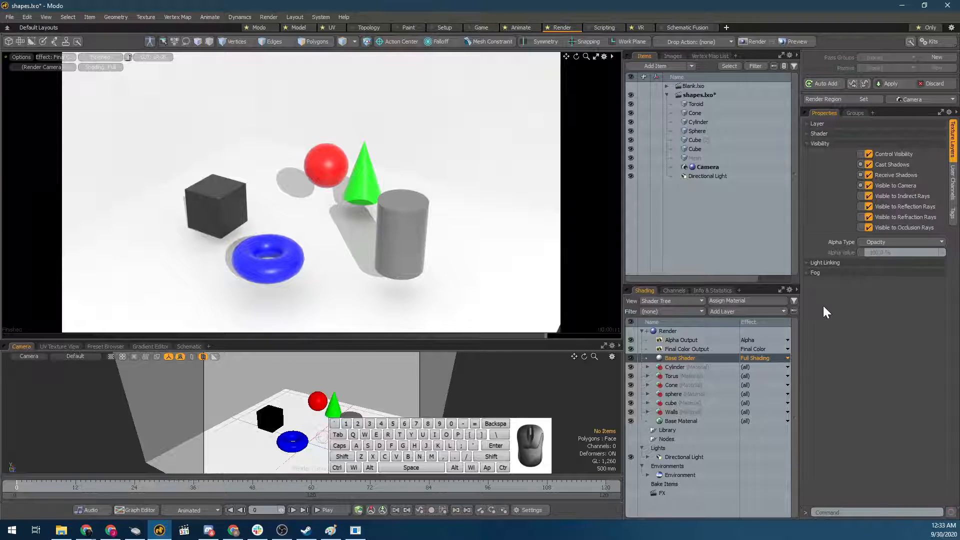
Collapse the Base Shader's Visibility section and examine the Cylinder and Walls material groups' layer properties.
click(839, 145)
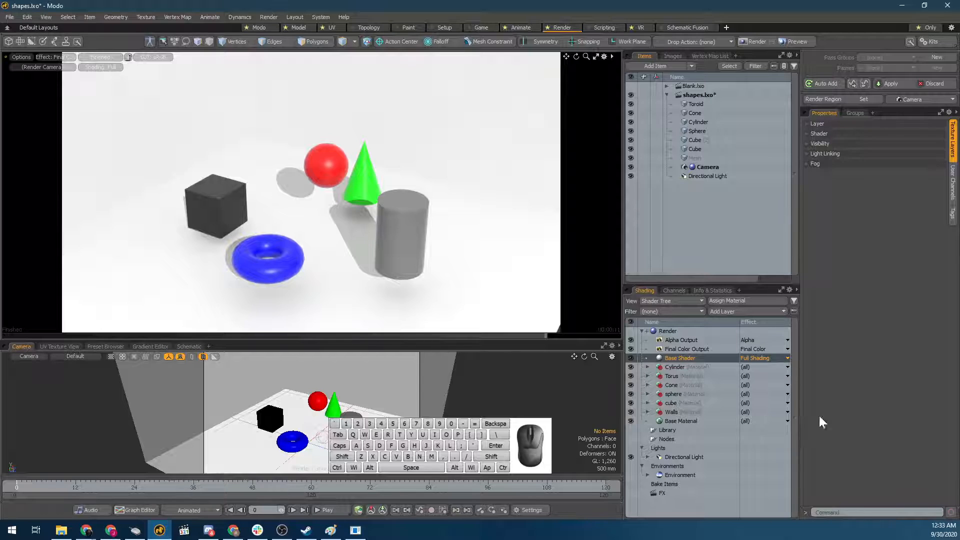
click(712, 366)
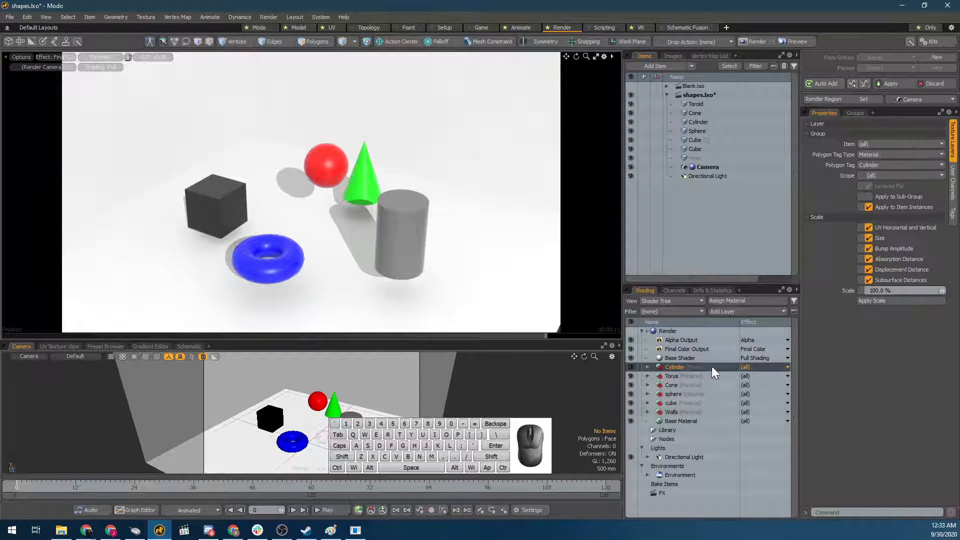
click(684, 413)
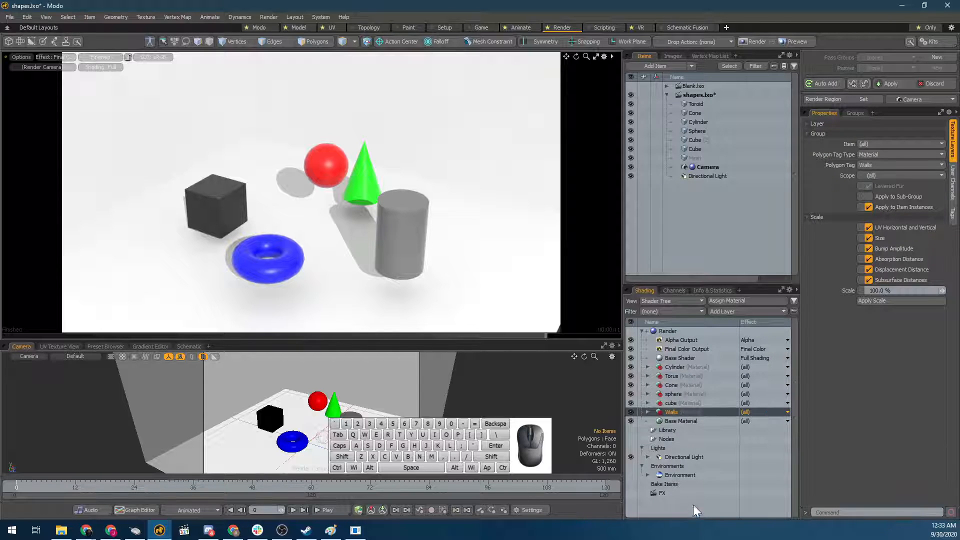
Examine the Directional Light's properties and the Light Material nested under it in the shader tree.
click(691, 456)
double_click(647, 457)
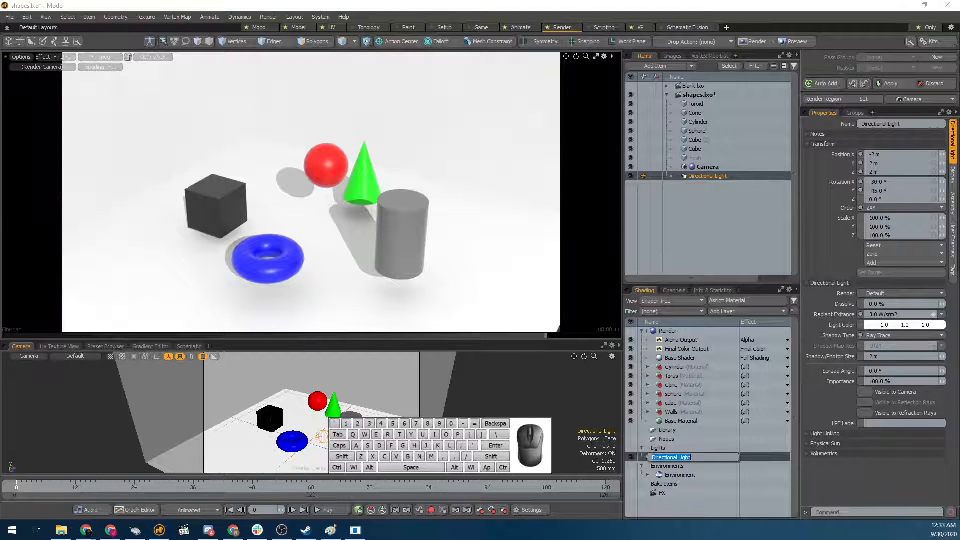
click(643, 457)
click(648, 456)
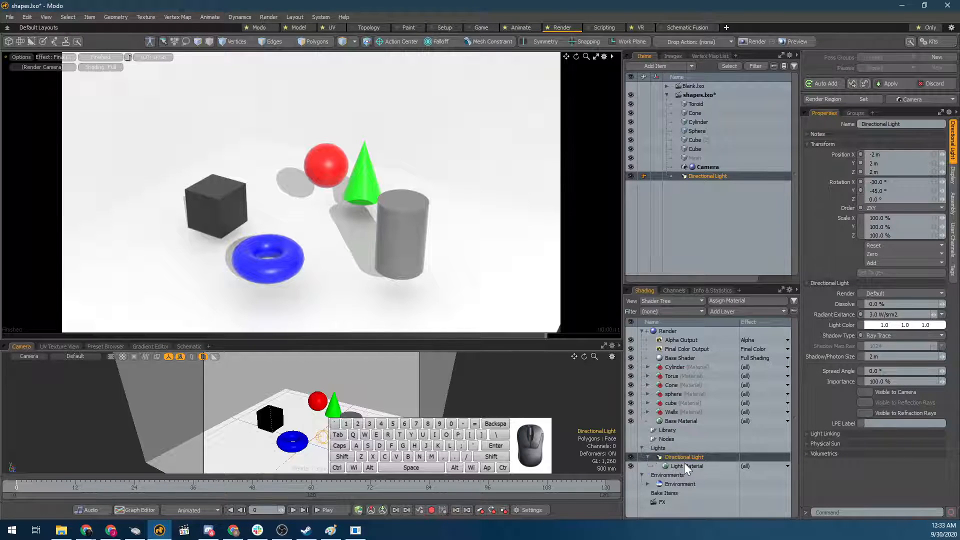
click(649, 457)
View the whole room against its background and show the Environment Material's properties.
click(656, 465)
ctrl+alt+drag(469, 317, 272, 37)
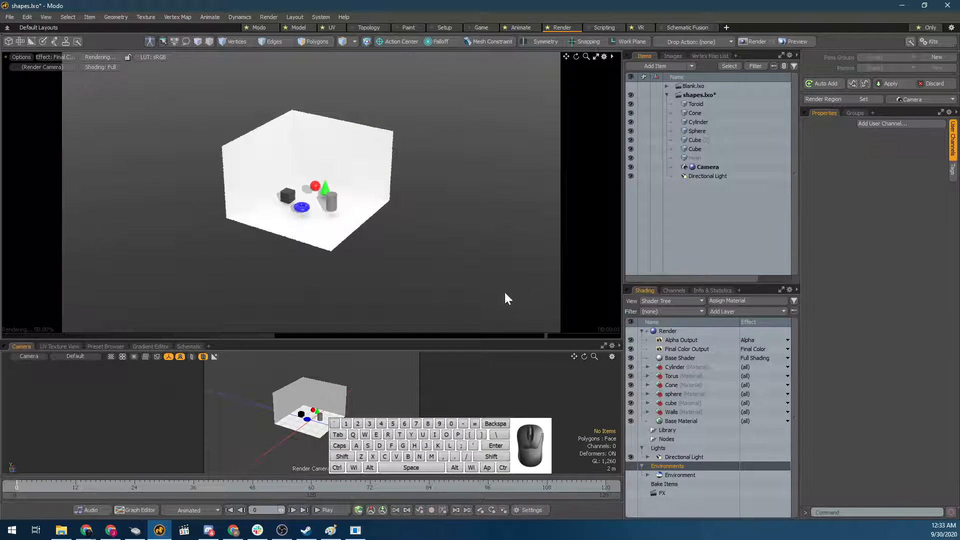
alt+drag(361, 203, 325, 195)
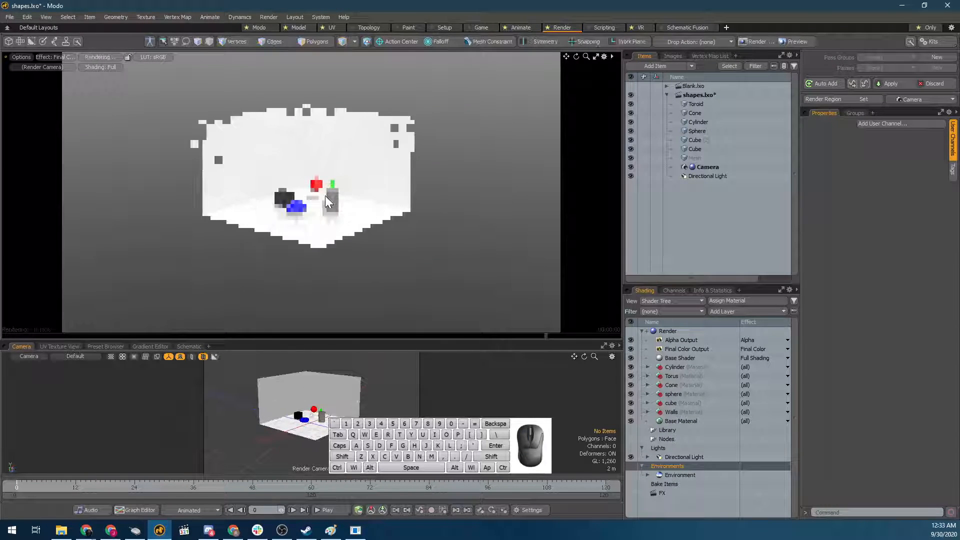
click(647, 474)
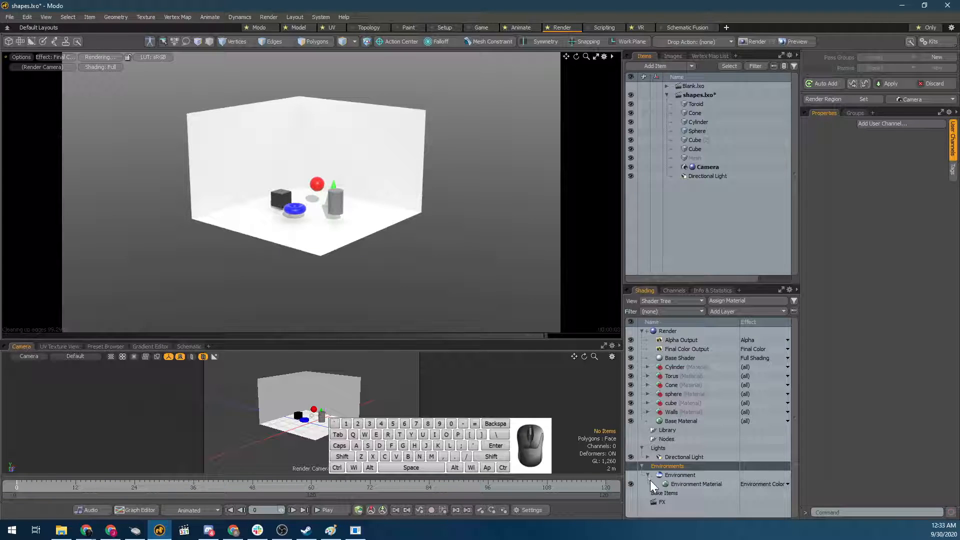
click(694, 483)
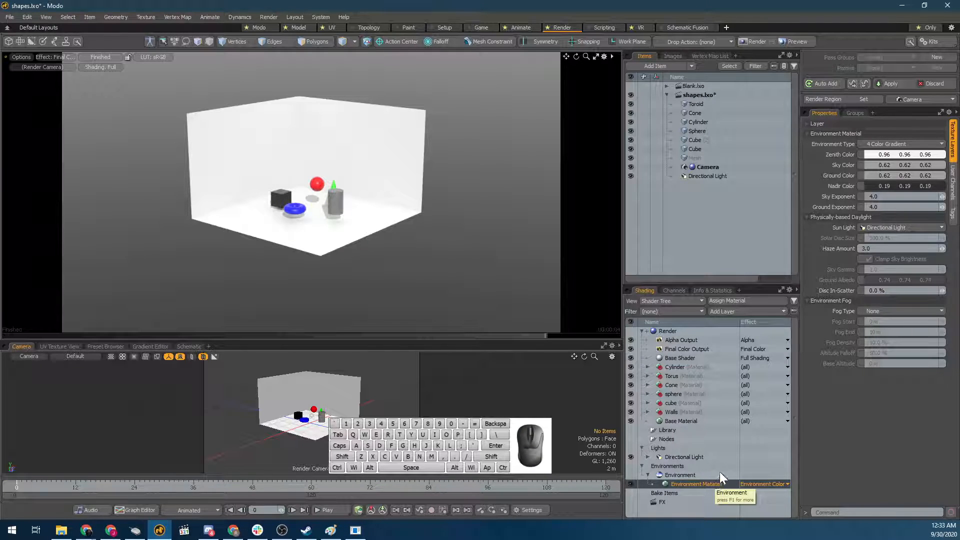
Turn off the Environment Material and the Directional Light to compare their lighting, and turn both back on.
click(631, 484)
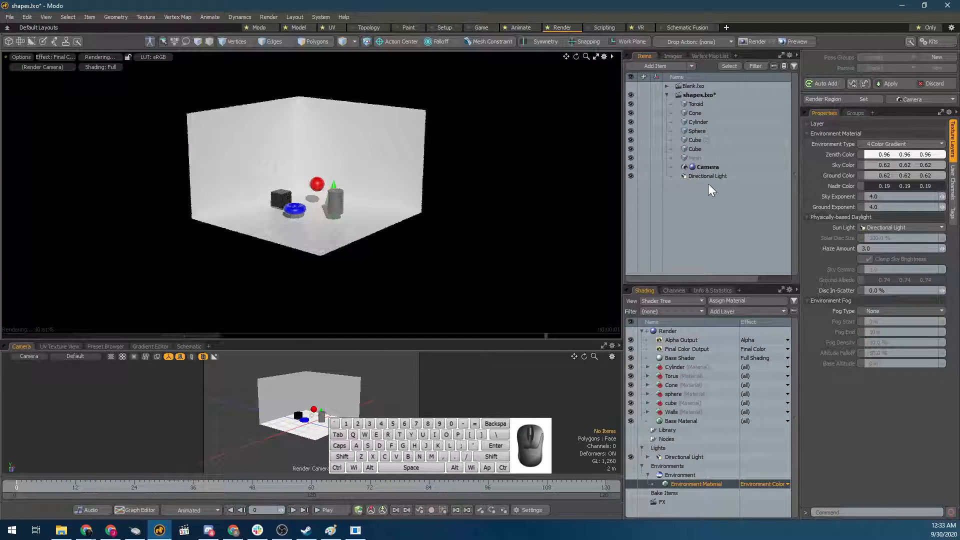
click(695, 176)
click(632, 177)
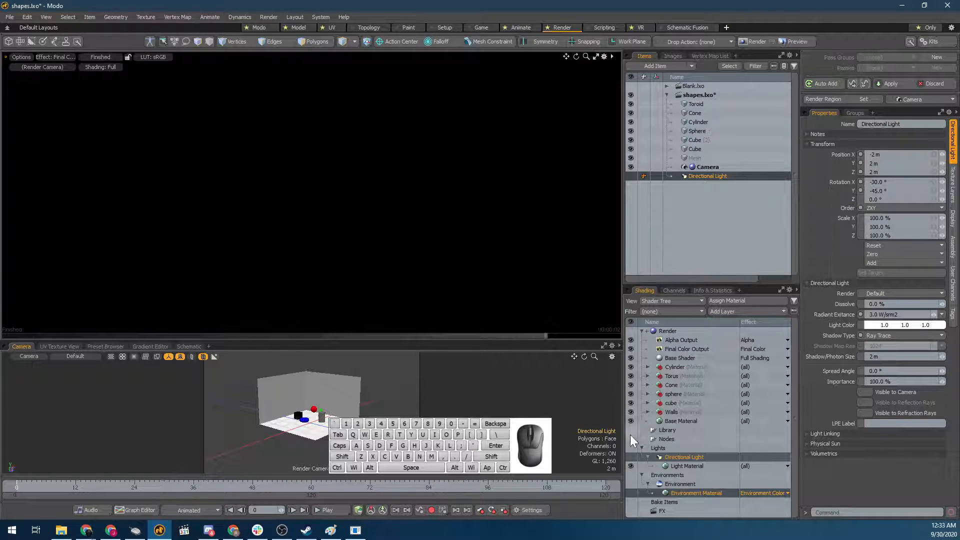
click(635, 493)
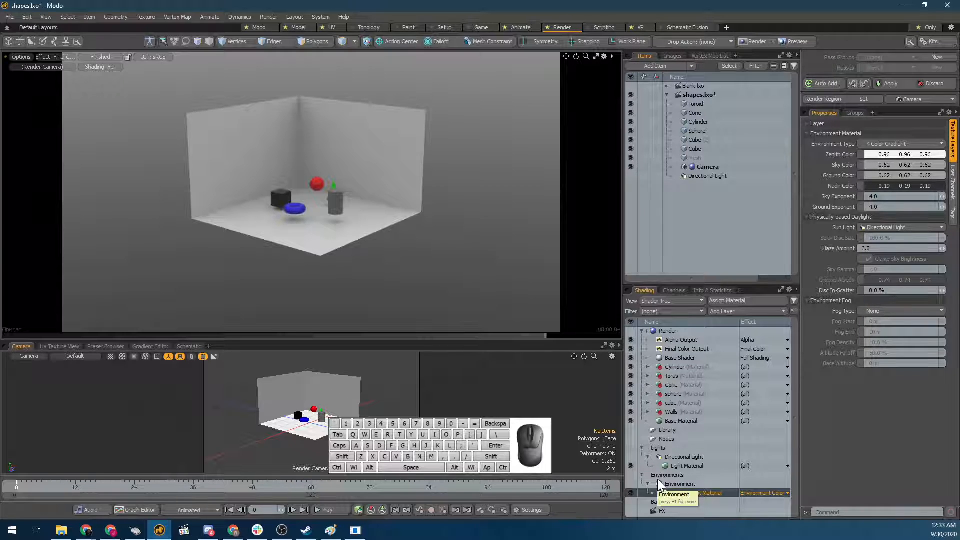
click(631, 457)
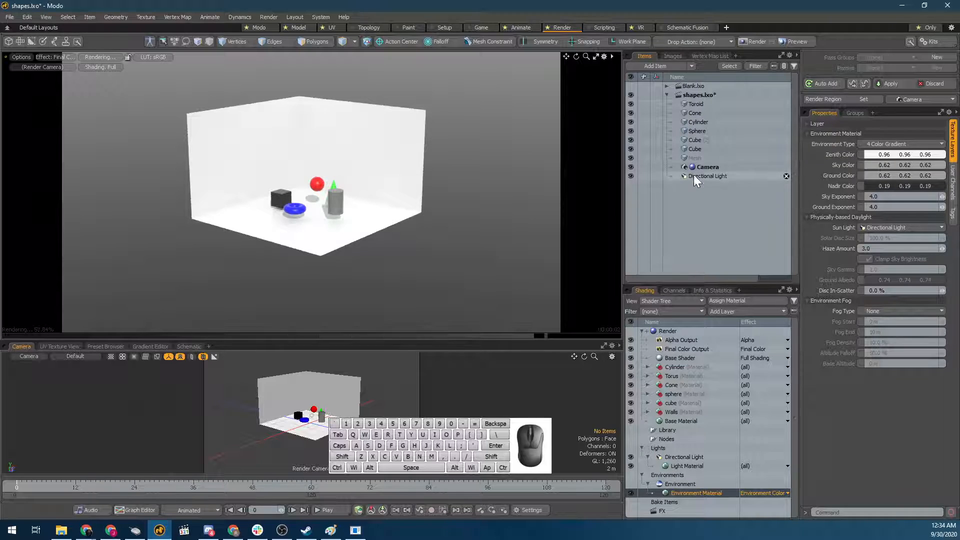
Collapse the Lights and Environments groups and reframe the camera closer to the shapes from above.
click(642, 448)
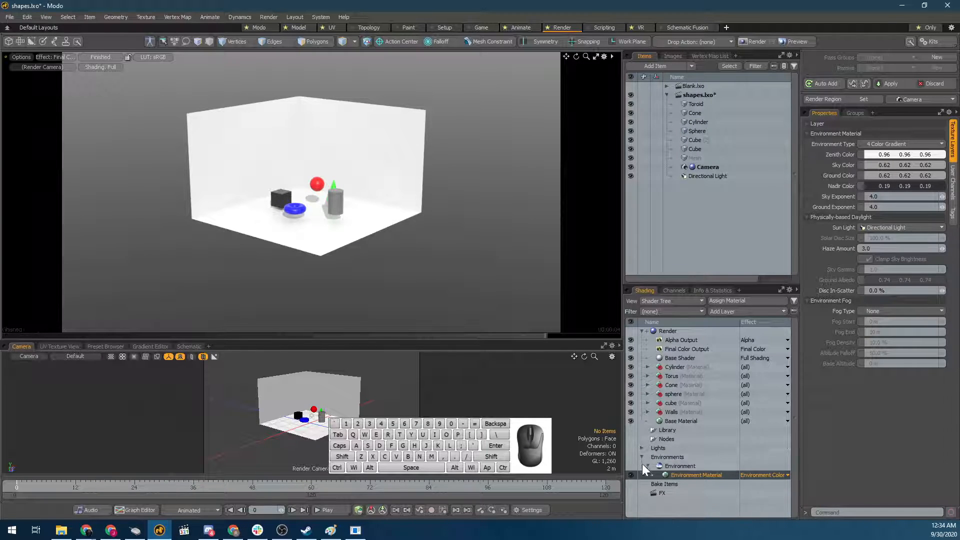
click(642, 456)
alt+drag(330, 178, 367, 266)
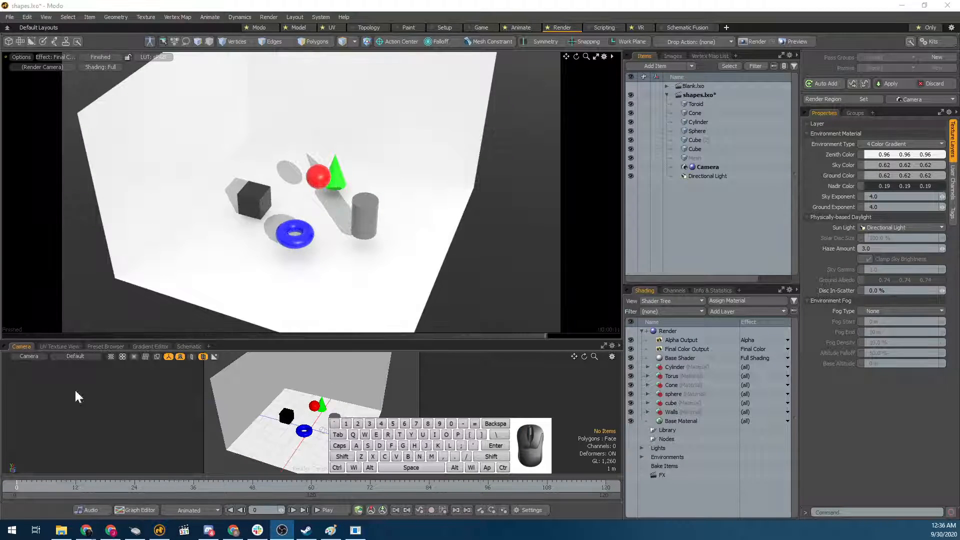
Select the red sphere, frame the camera on it, and smooth it with Catmull-Clark subdivision.
click(284, 260)
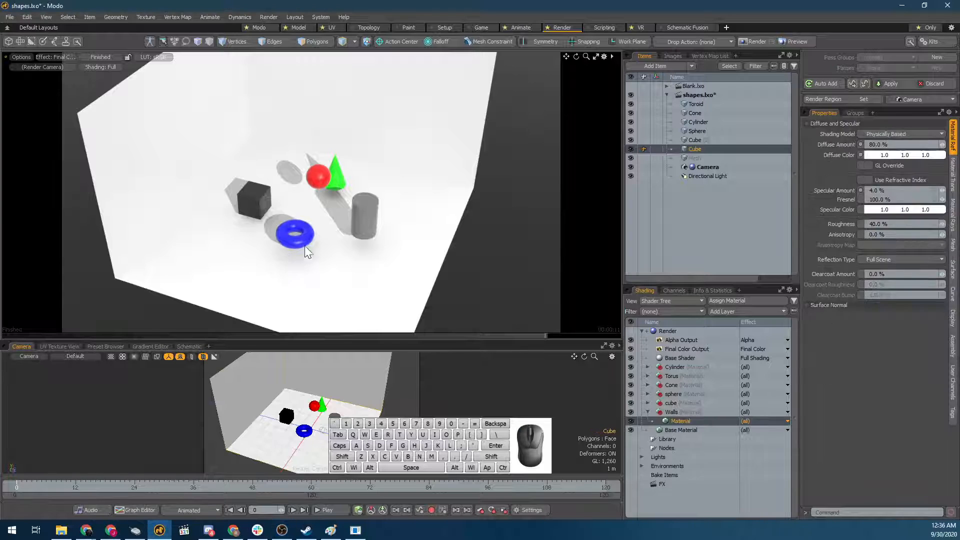
click(320, 184)
key(shift+a)
alt+drag(293, 232, 298, 196)
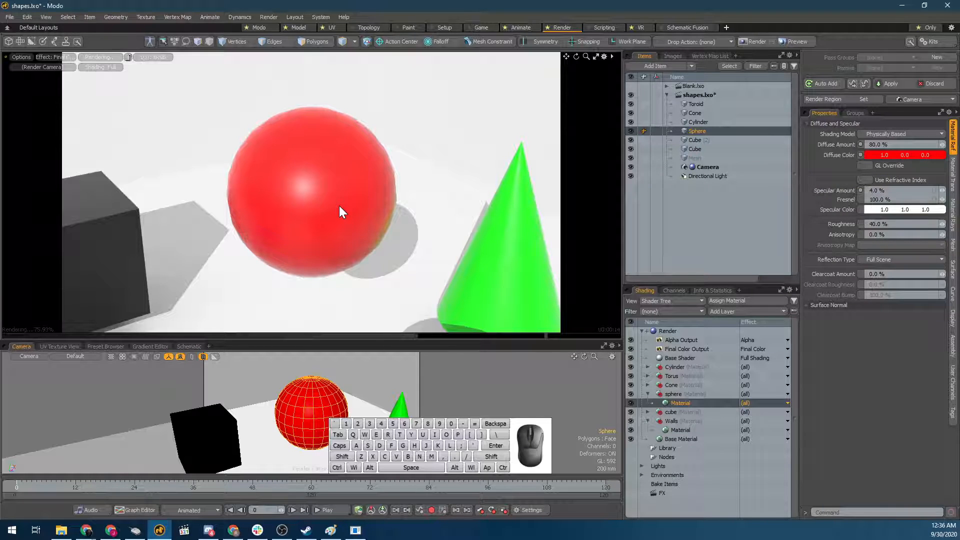
key(shift+Tab)
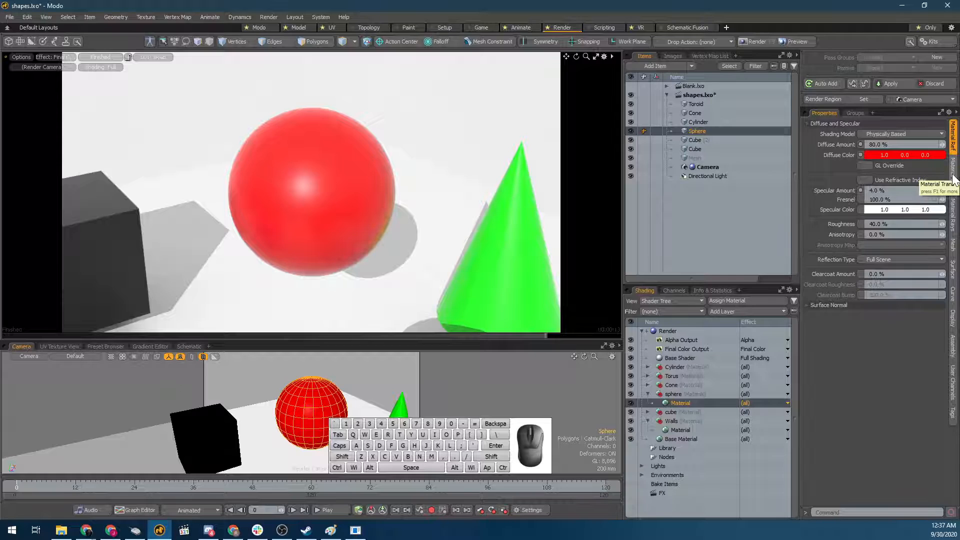
Examine the sphere material's transparency, subsurface, diffuse and specular properties and the available Shading Model options.
click(953, 179)
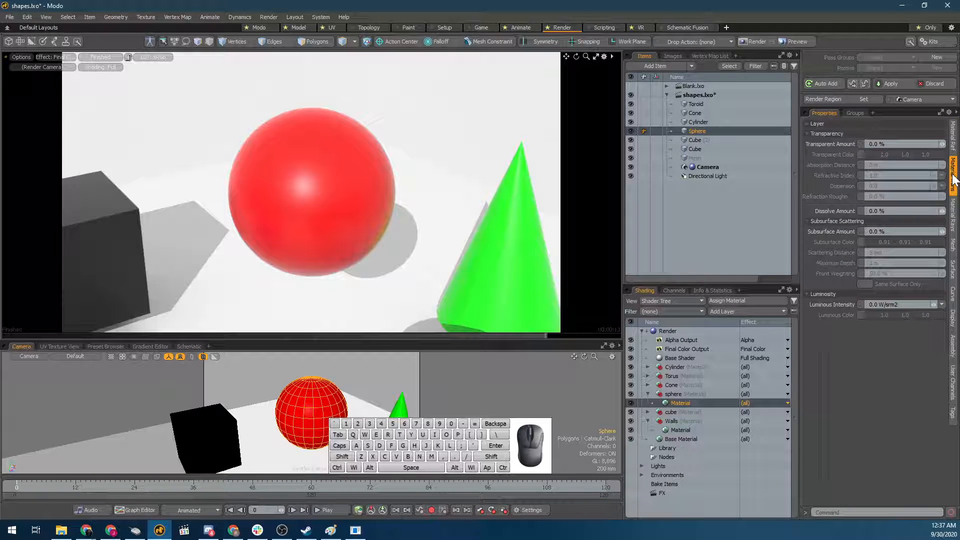
click(953, 137)
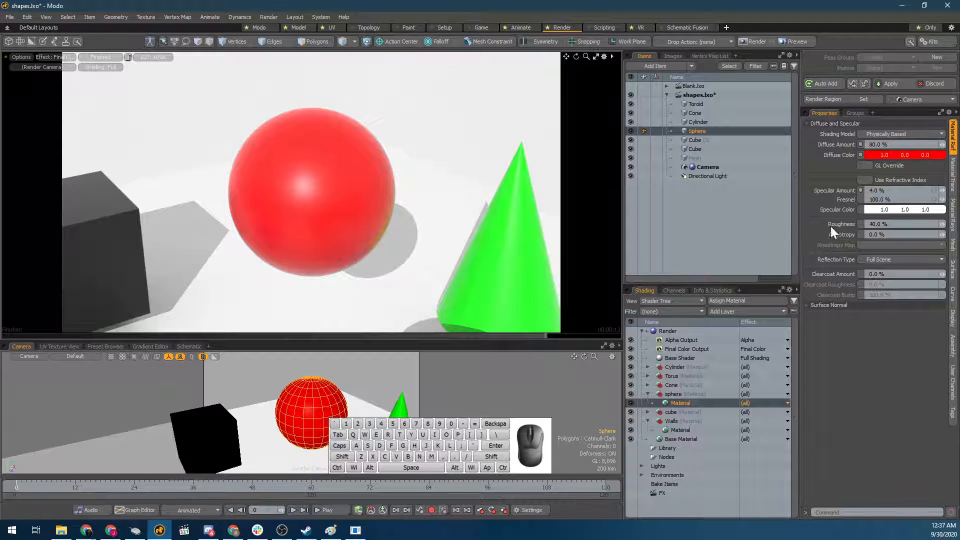
click(952, 175)
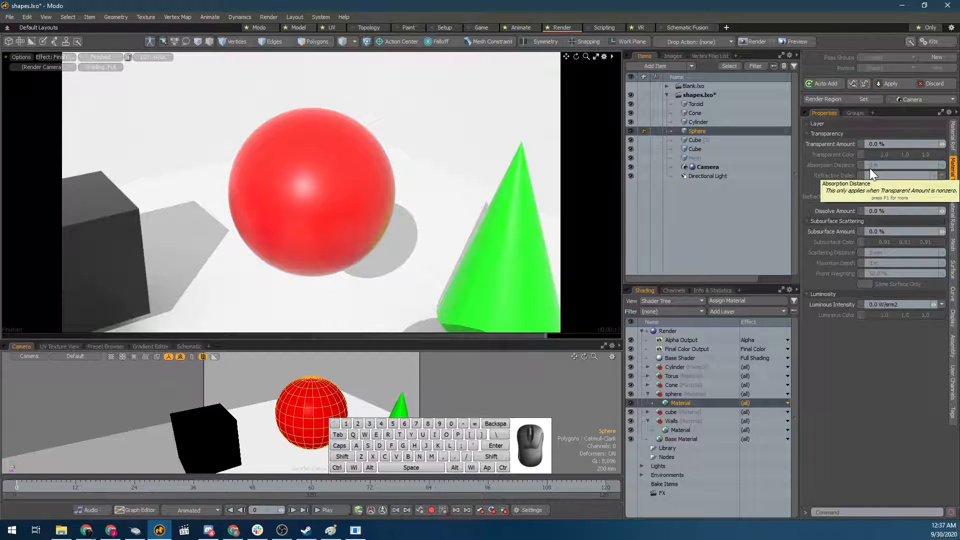
click(952, 133)
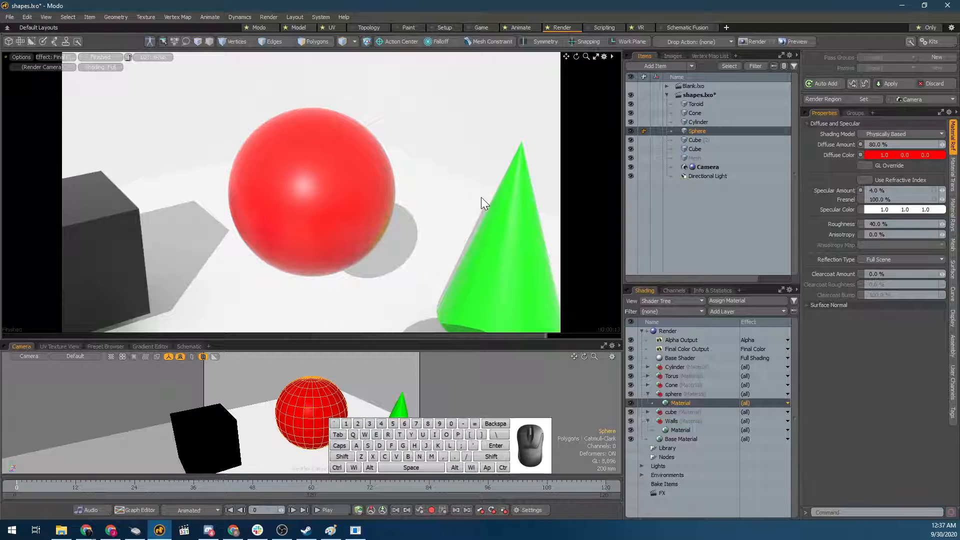
click(930, 133)
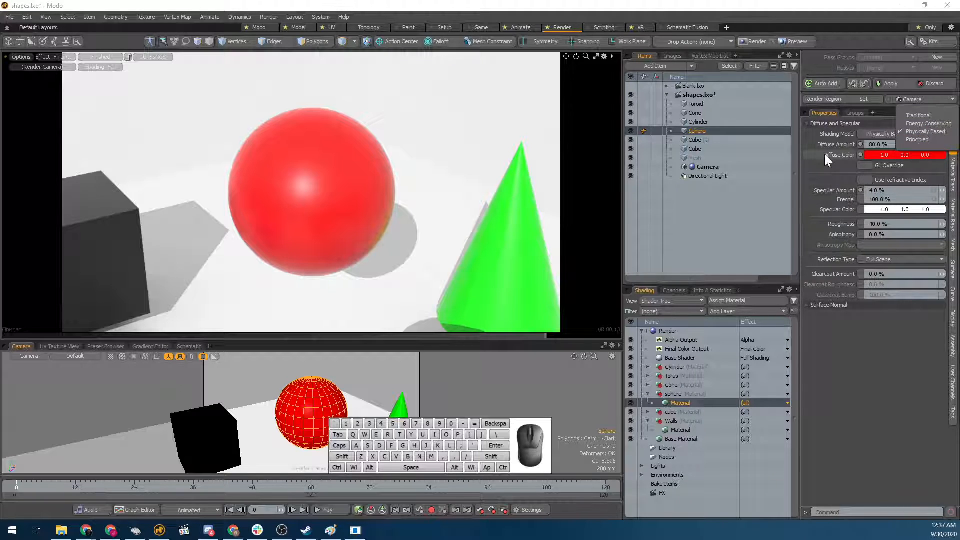
click(841, 317)
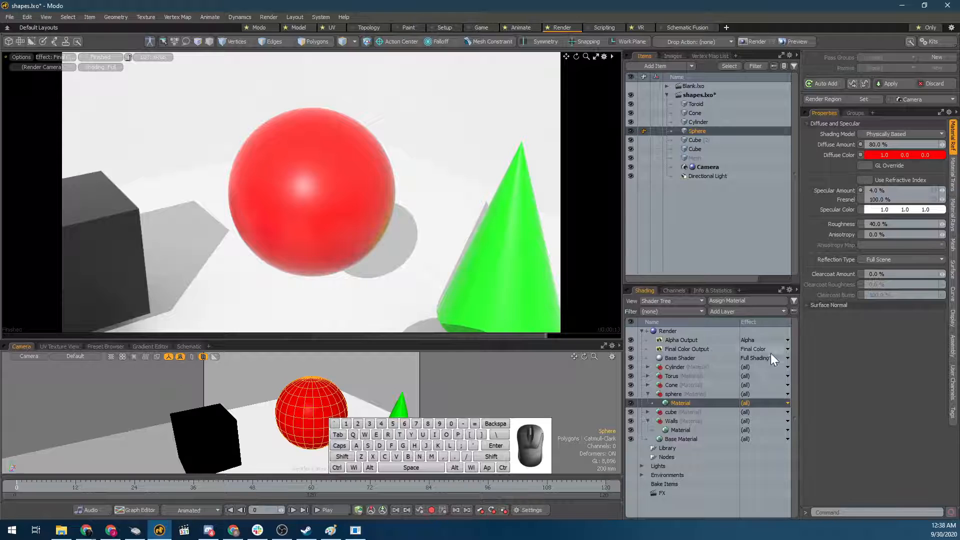
Bring up the help documentation page for the sphere's Material item in the shader tree.
click(345, 18)
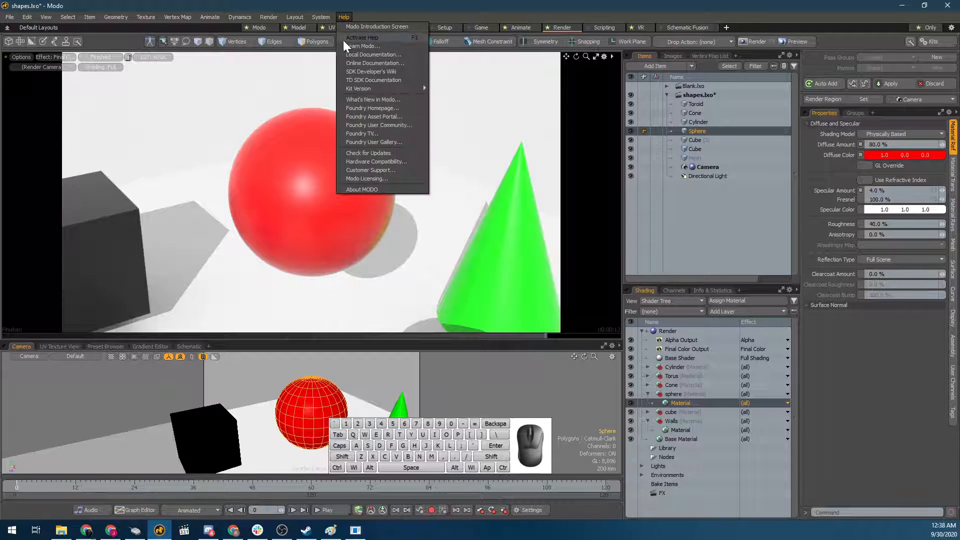
click(356, 37)
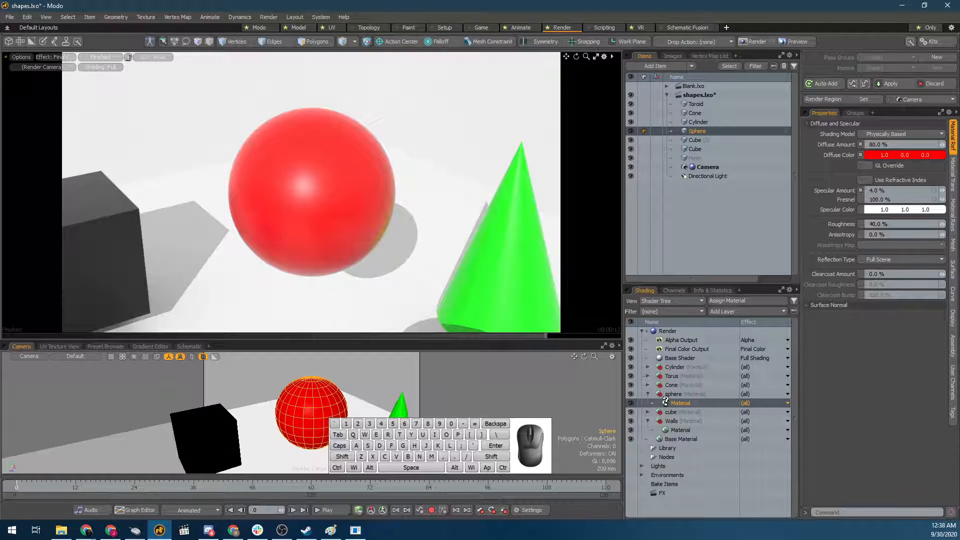
click(669, 402)
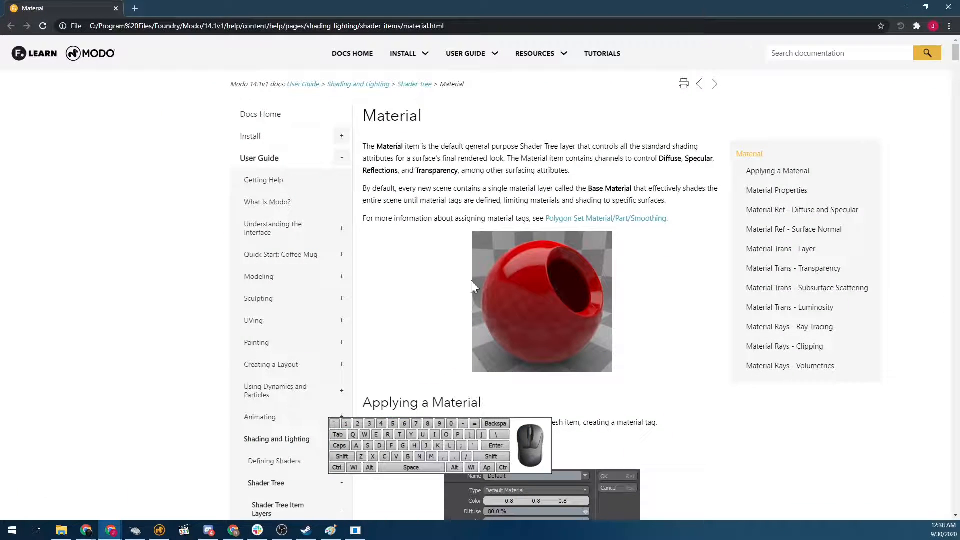
drag(549, 458, 224, 506)
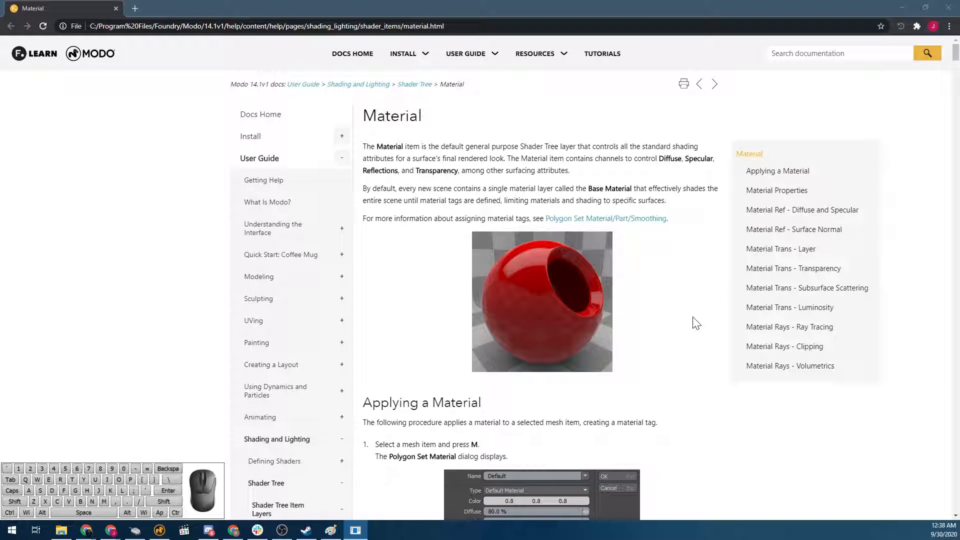
Read the Material help page's explanations of Shading Model, Diffuse Amount, Diffuse Color and Diffuse Roughness.
scroll(457, 260, down, 1)
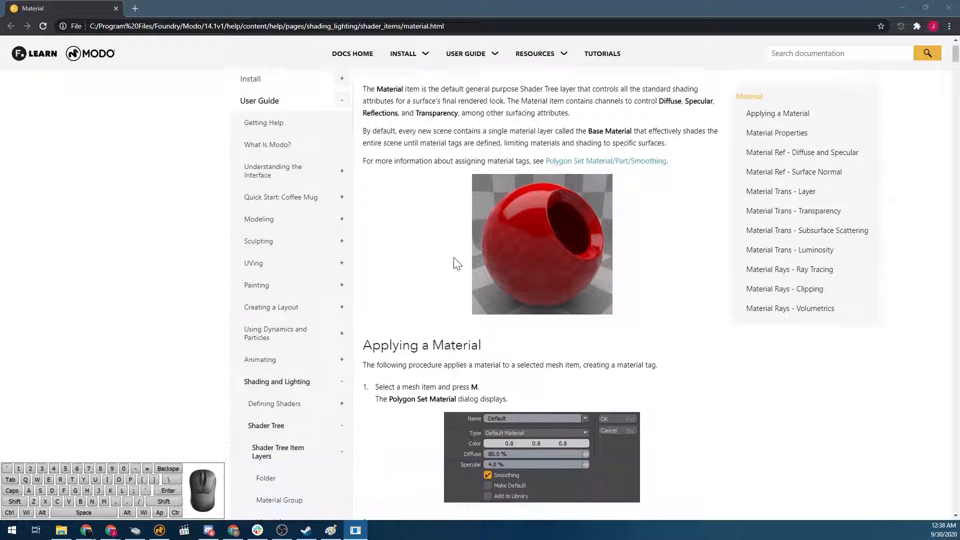
scroll(456, 263, down, 5)
scroll(403, 512, down, 20)
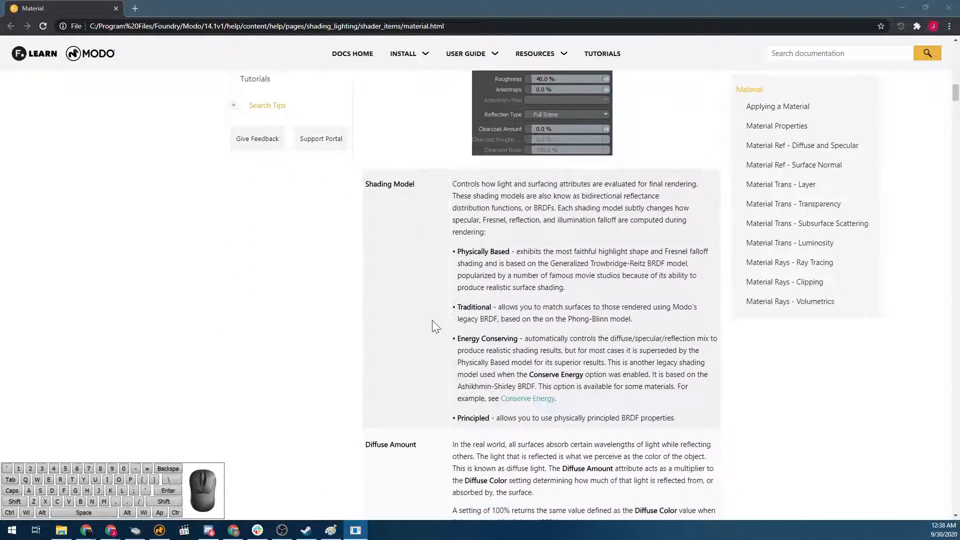
scroll(430, 300, up, 3)
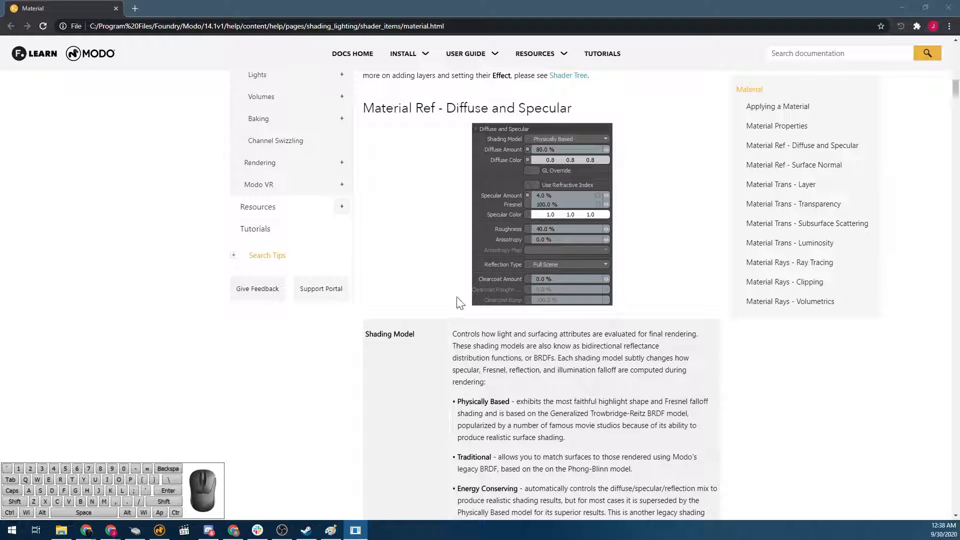
scroll(451, 322, down, 3)
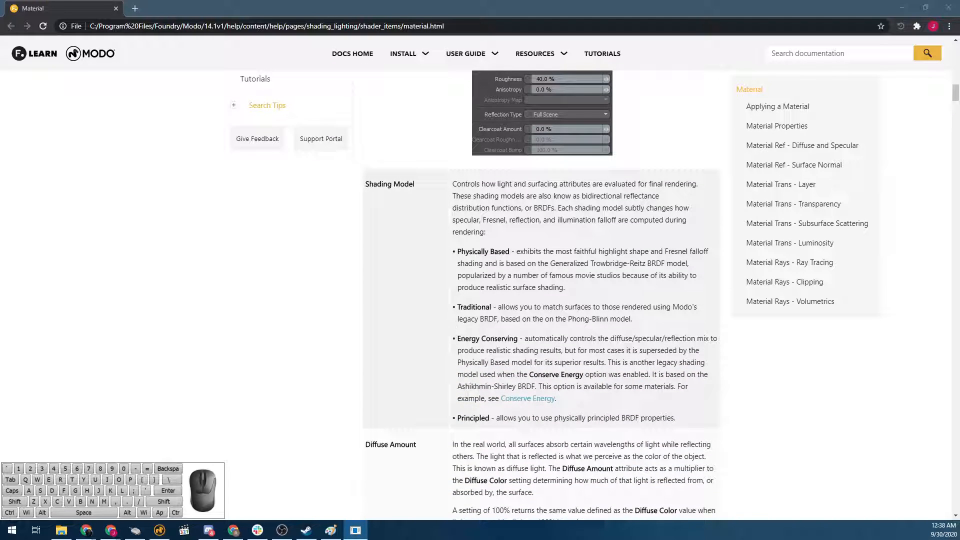
scroll(574, 386, down, 10)
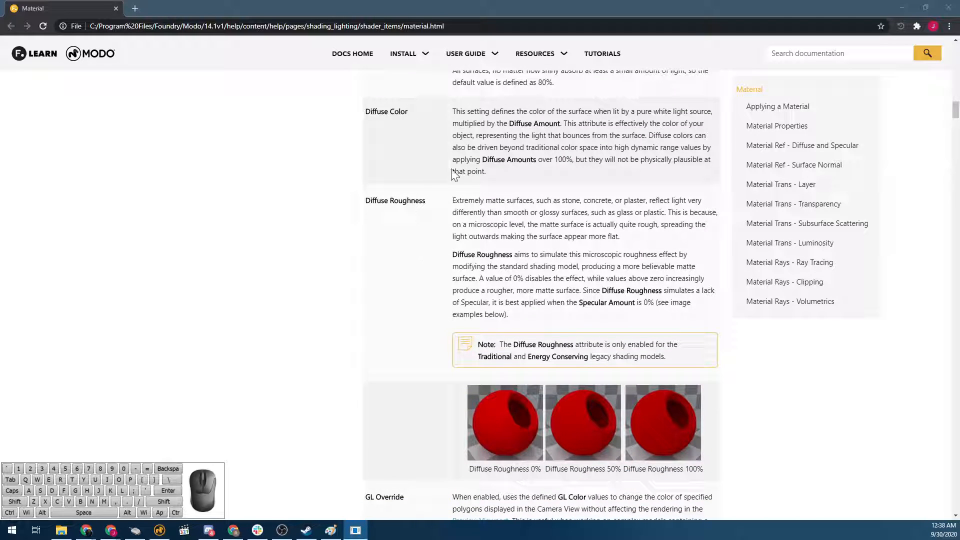
scroll(420, 259, down, 4)
scroll(449, 235, up, 10)
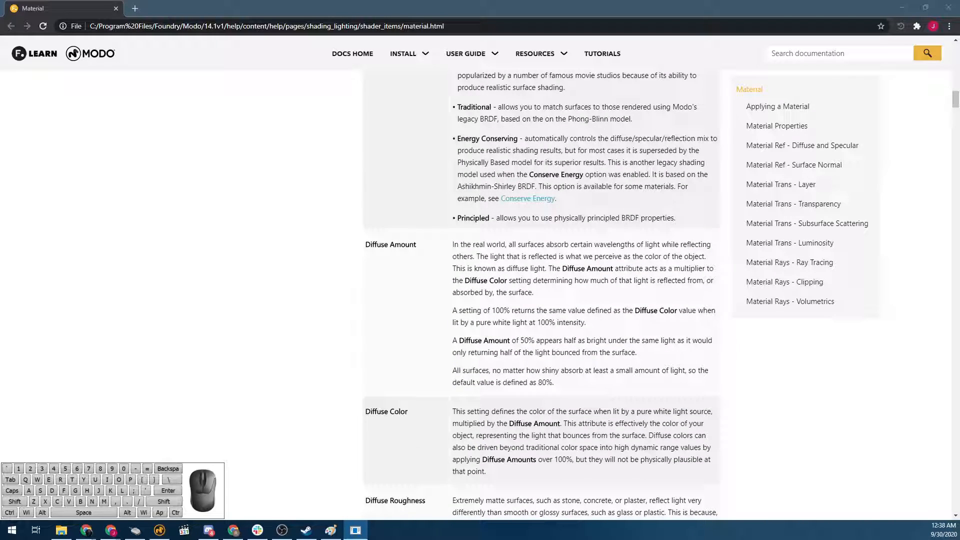
scroll(573, 384, down, 8)
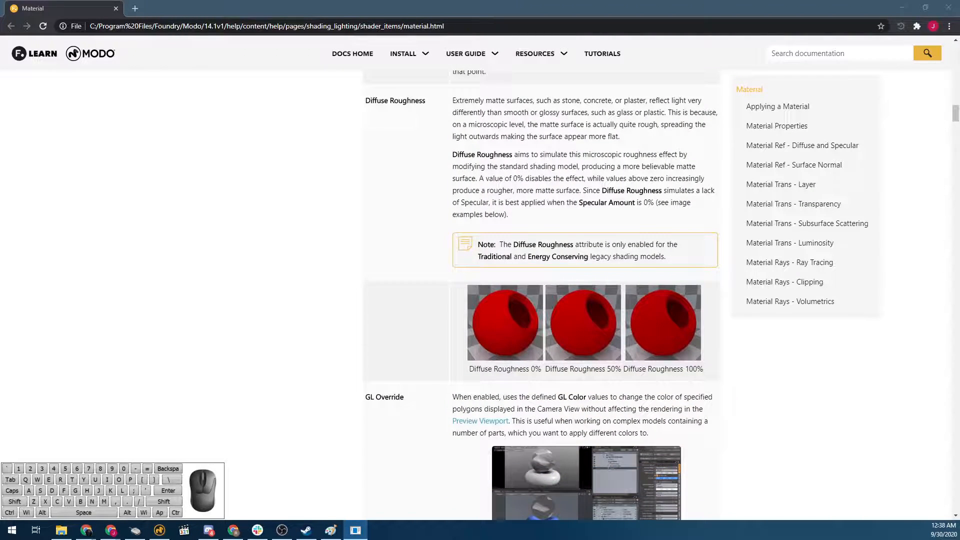
Compare the Diffuse Roughness examples, skim the specular and Surface Normal sections of the help page, and return to Modo.
drag(506, 370, 669, 370)
click(493, 379)
drag(494, 370, 528, 370)
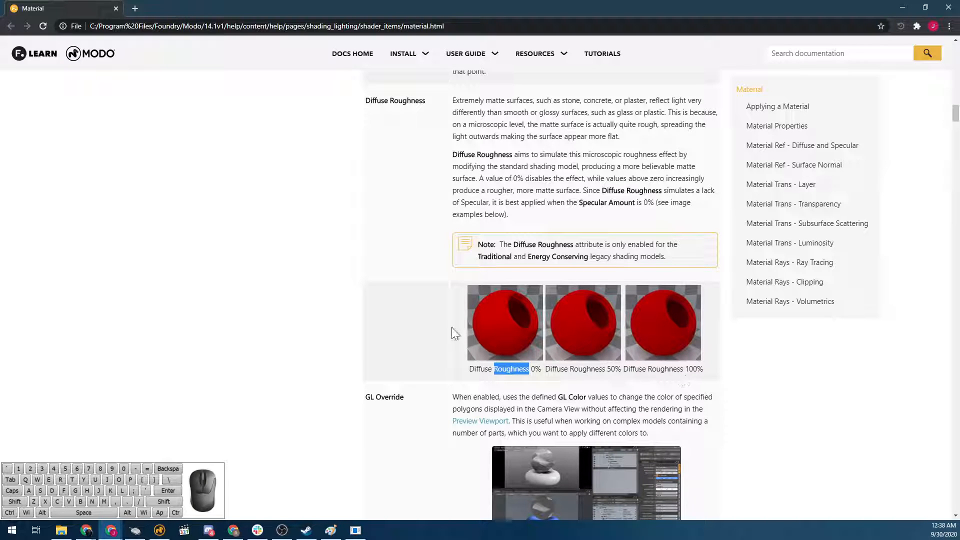
scroll(545, 327, down, 20)
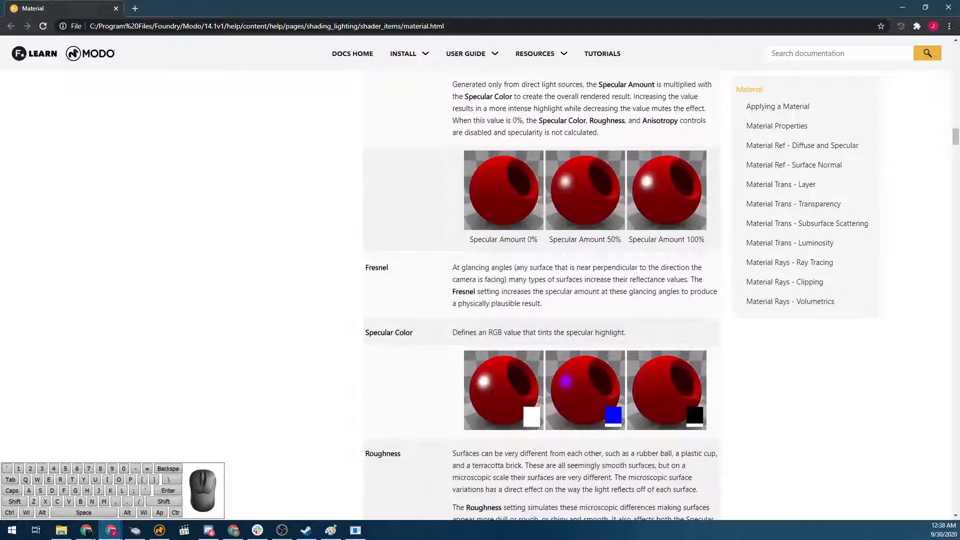
scroll(544, 327, down, 20)
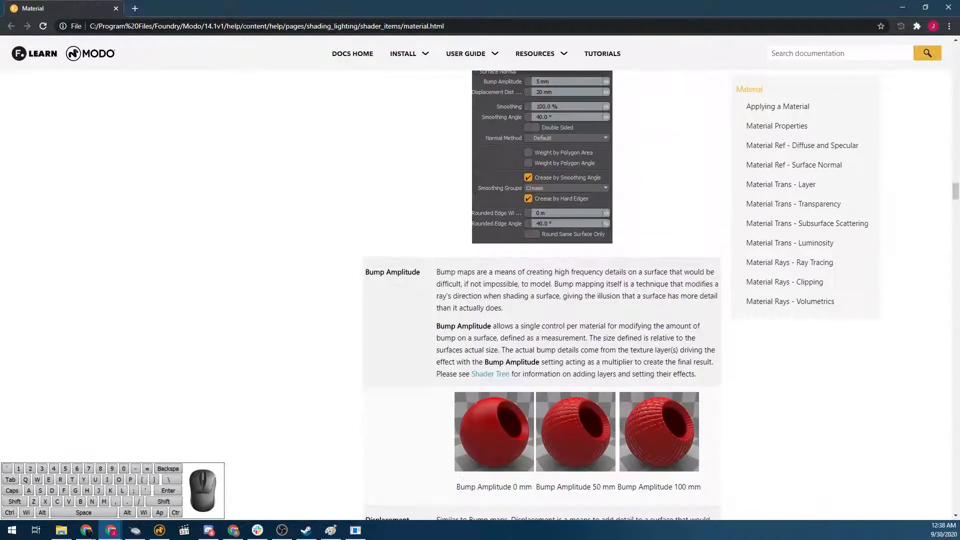
scroll(513, 349, down, 20)
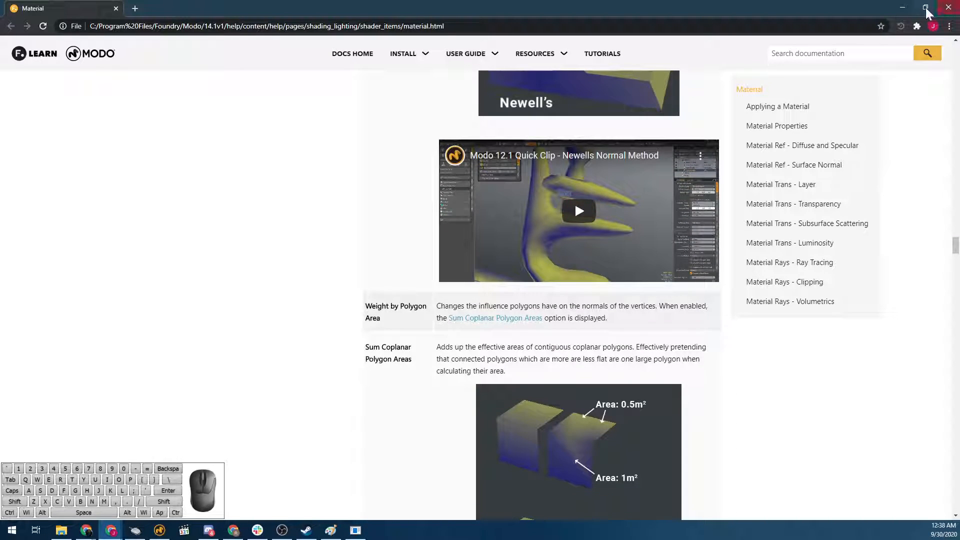
click(903, 7)
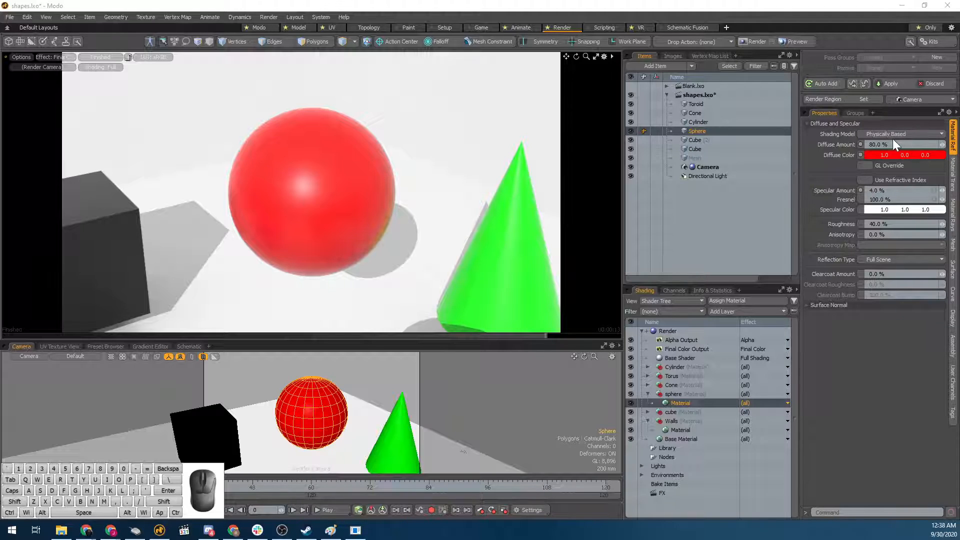
Check the diffuse and specular settings offered in the Polygon Set Material dialog for the sphere, and close it.
click(371, 150)
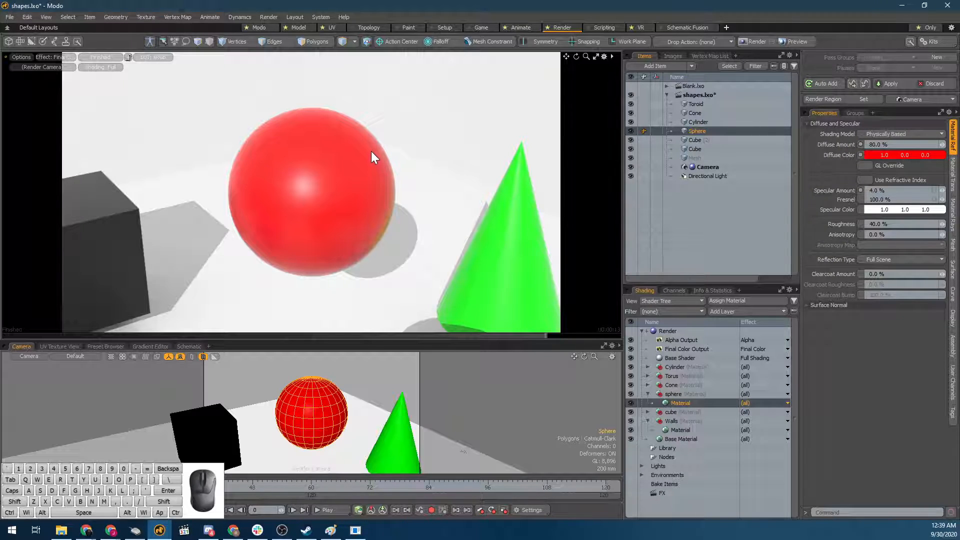
key(m)
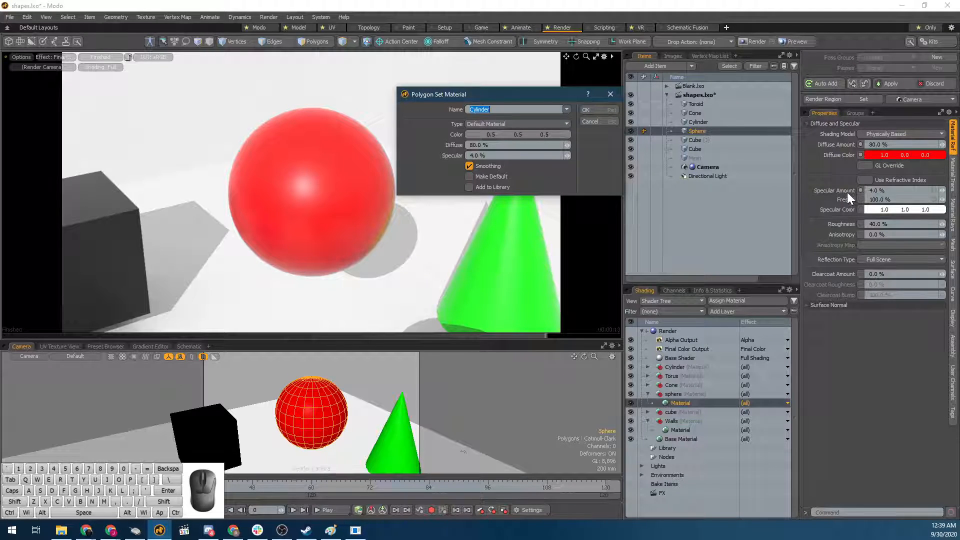
click(591, 111)
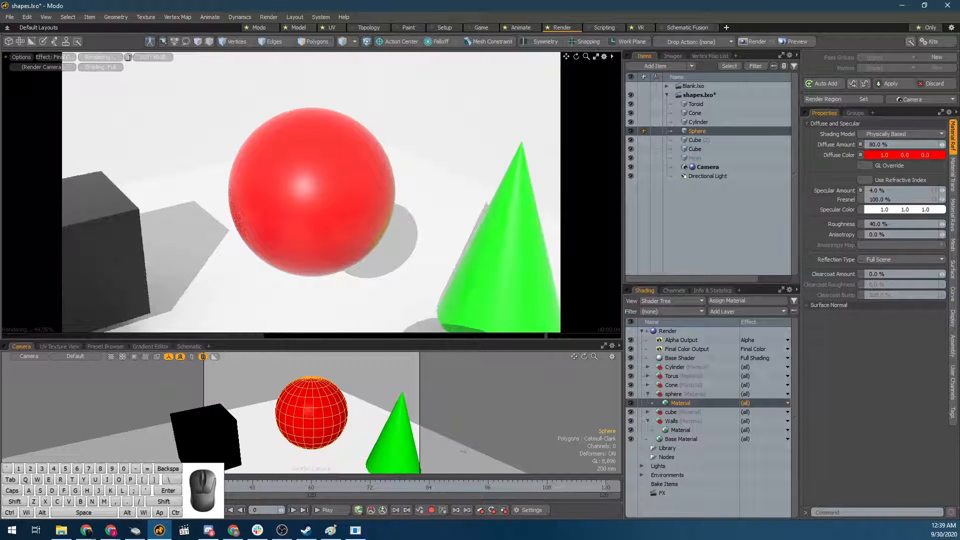
Try a Diffuse Amount of 0% on the sphere's material, and raise it to 600% for comparison.
click(936, 144)
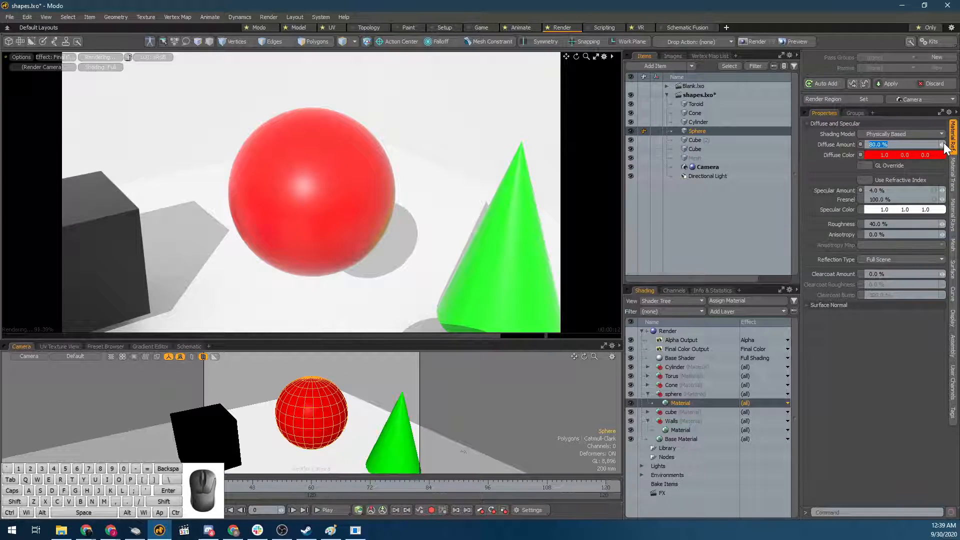
text(0)
key(Return)
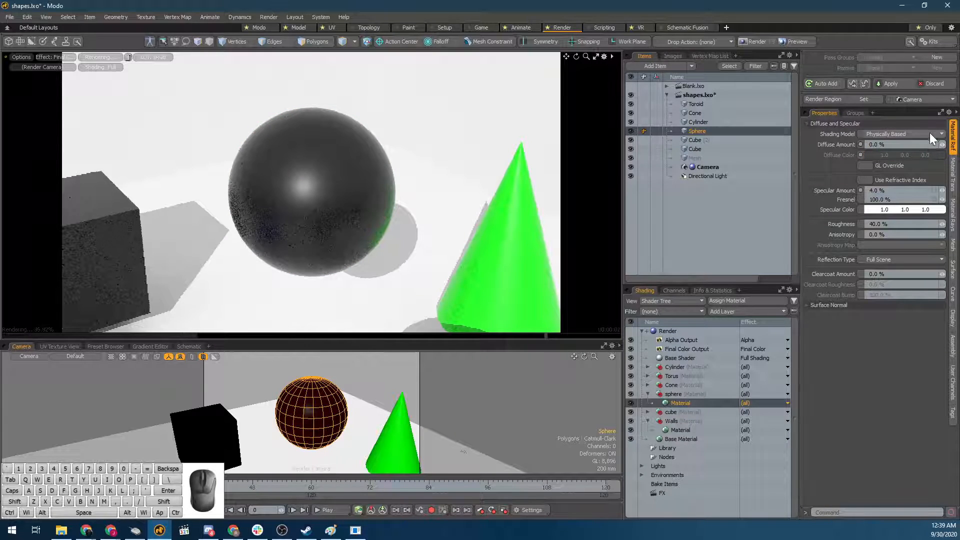
drag(941, 145, 803, 145)
drag(878, 144, 891, 144)
click(890, 144)
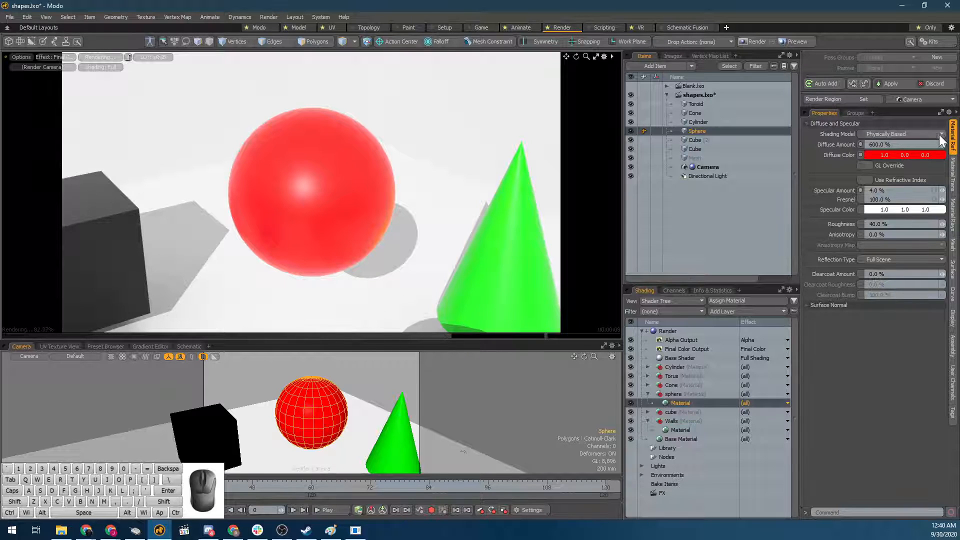
Raise the sphere material's Diffuse Amount further to 934.5%, and reset it to 80%.
drag(944, 148, 924, 154)
click(900, 145)
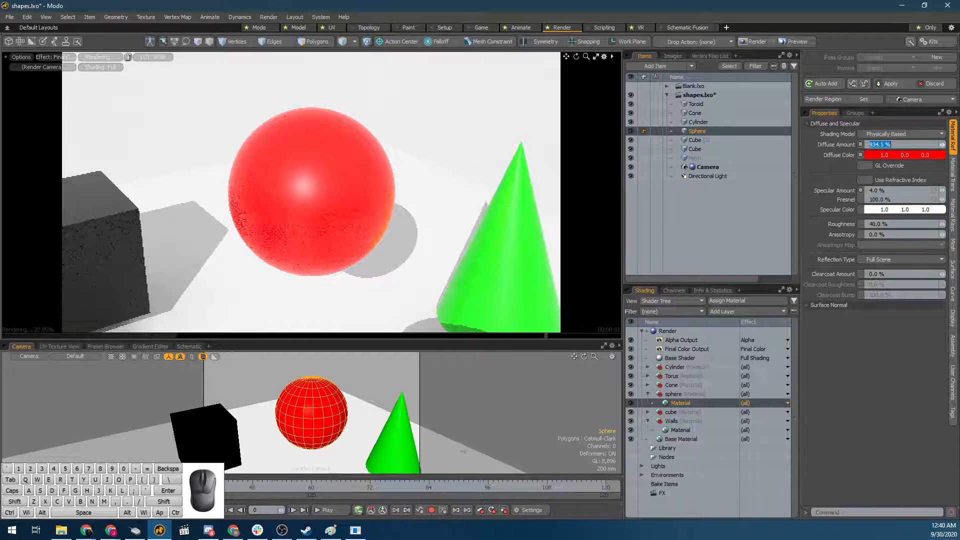
text(80)
key(Return)
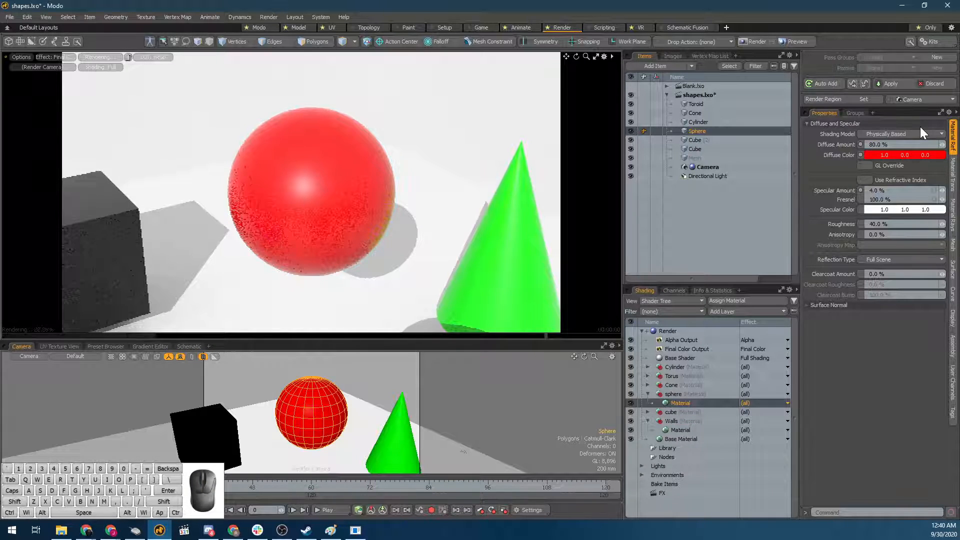
Try magenta (0.78, 0.0, 0.72) and light grey (0.78, 0.78, 0.78) as the Diffuse Color of the sphere's material.
click(875, 155)
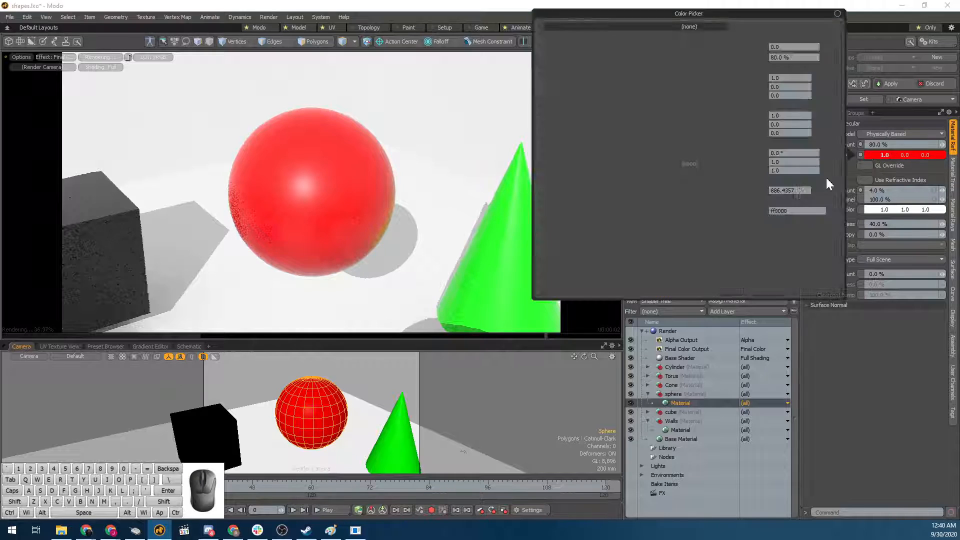
mouse_move(663, 102)
mouse_down()
mouse_move(592, 56)
mouse_move(575, 70)
mouse_move(570, 98)
mouse_move(658, 151)
mouse_move(561, 176)
mouse_move(676, 176)
mouse_move(622, 179)
mouse_move(631, 178)
mouse_up()
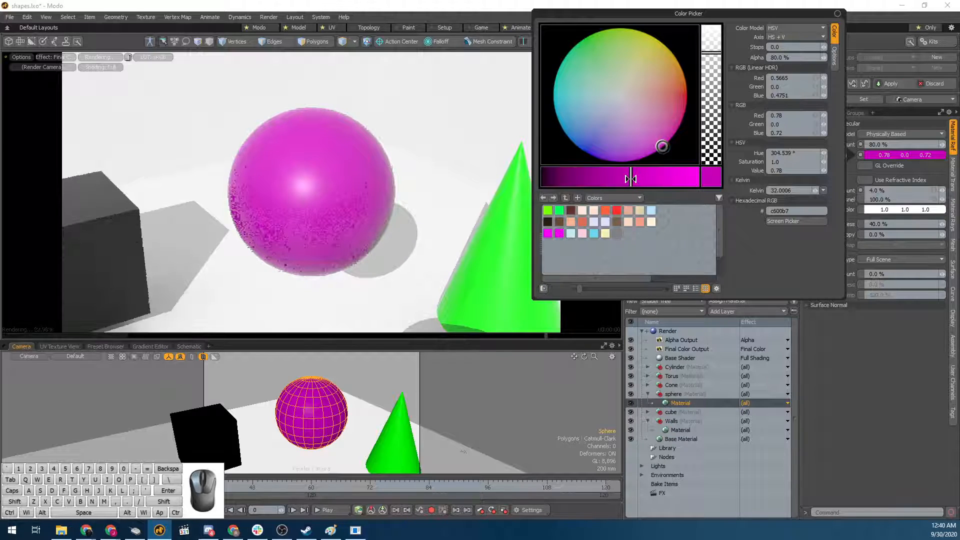
mouse_move(630, 179)
mouse_down()
mouse_move(220, 207)
mouse_move(331, 199)
mouse_move(866, 208)
mouse_move(595, 176)
mouse_move(689, 176)
mouse_move(593, 178)
mouse_move(628, 183)
mouse_up()
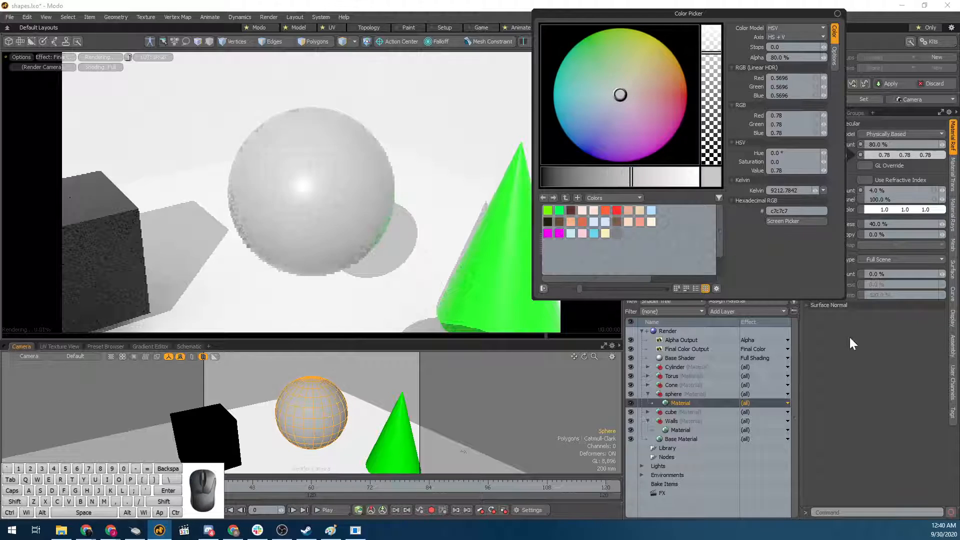
Set the sphere material's Diffuse Color to blue with RGB values 0.21, 0.49, 0.78.
click(874, 156)
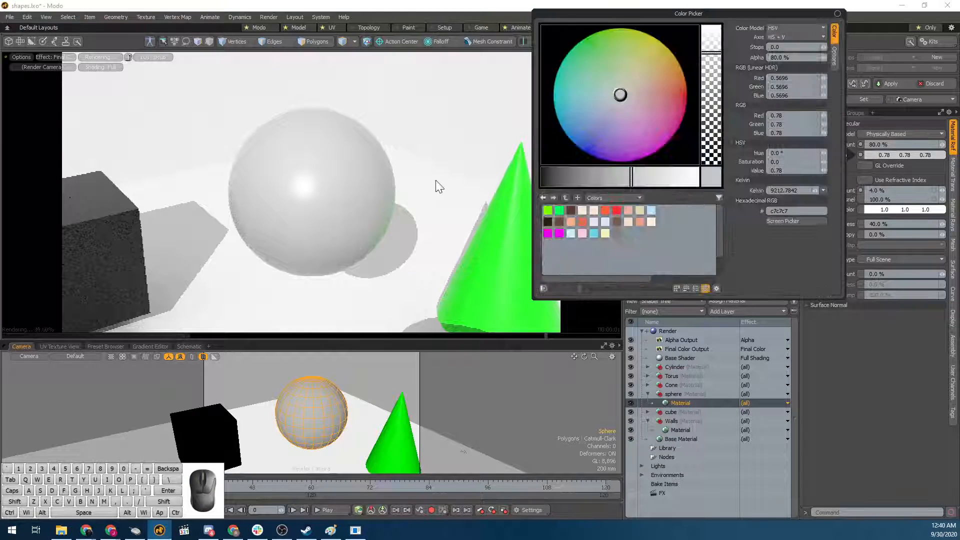
click(665, 103)
drag(665, 103, 617, 101)
drag(560, 120, 571, 135)
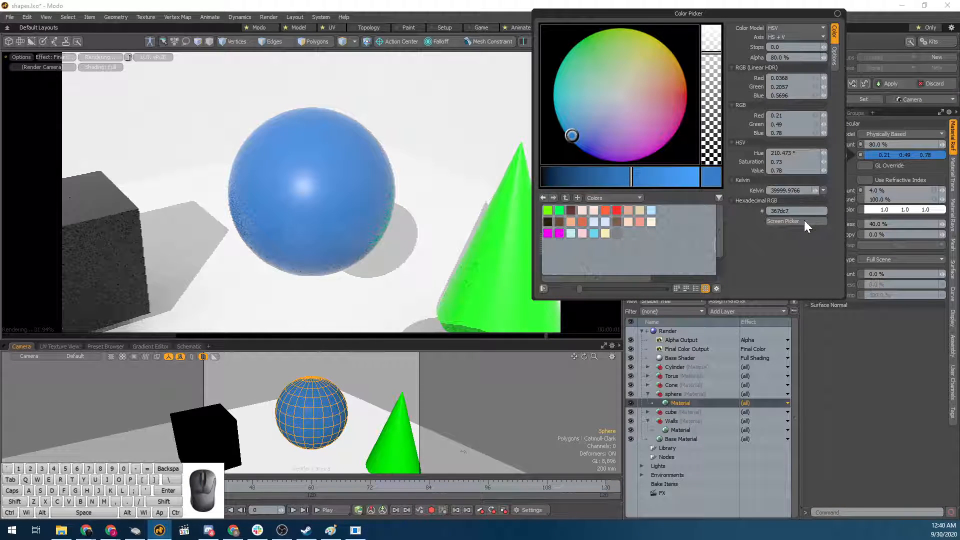
Sample the sphere's Diffuse Color from the screen with the Screen Picker, ending with a muted blue of 0.32, 0.43, 0.55.
click(794, 221)
drag(798, 226, 769, 226)
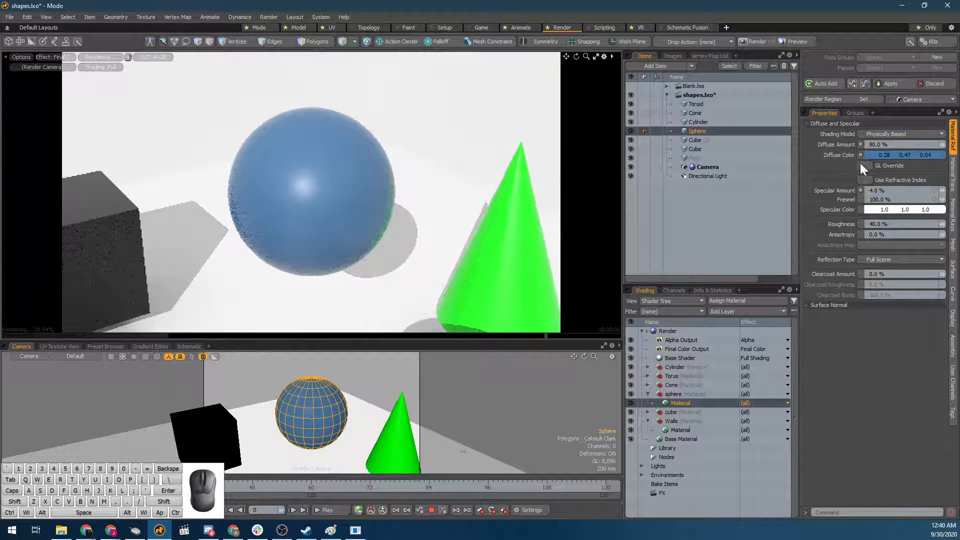
click(870, 156)
click(792, 223)
drag(779, 224, 338, 261)
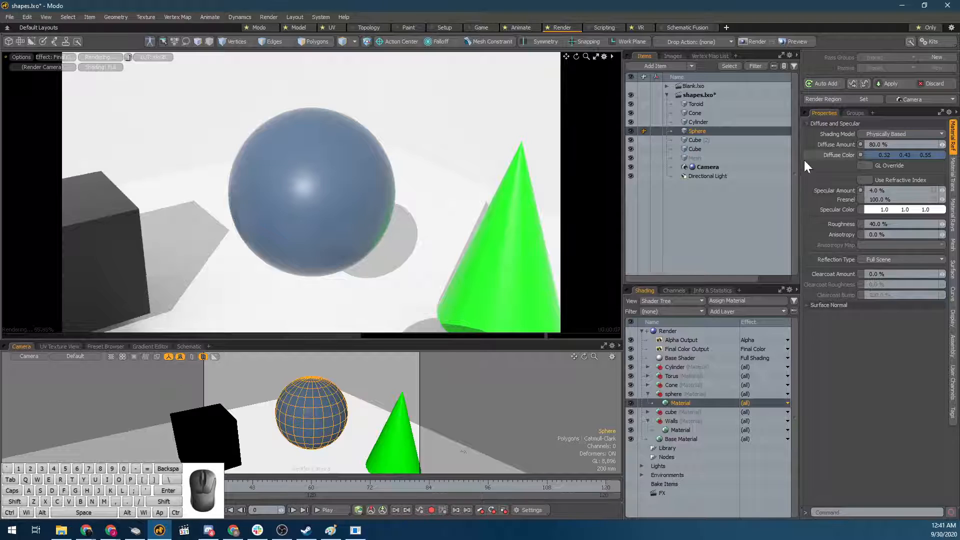
Set the Fresnel of the sphere's material to 0%.
click(876, 190)
click(882, 199)
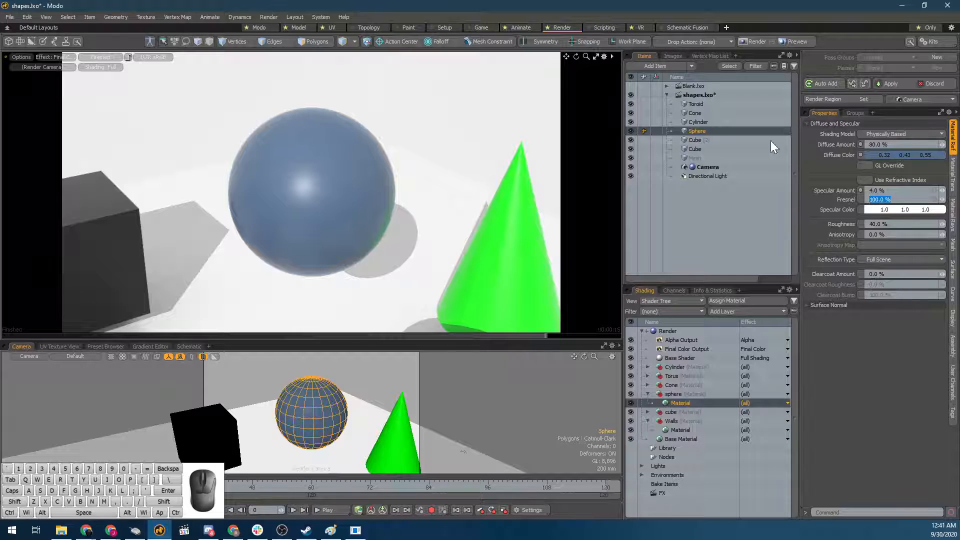
drag(942, 199, 891, 199)
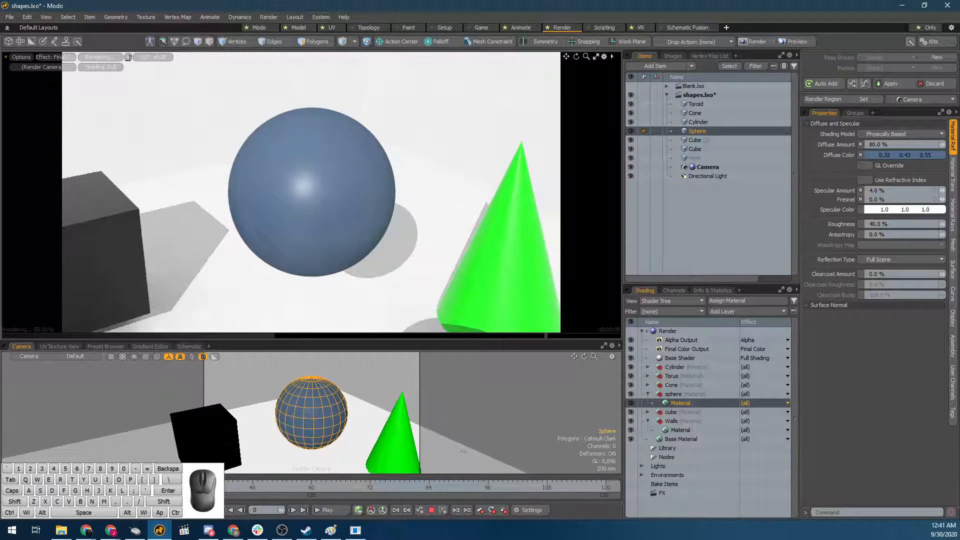
click(875, 199)
click(941, 200)
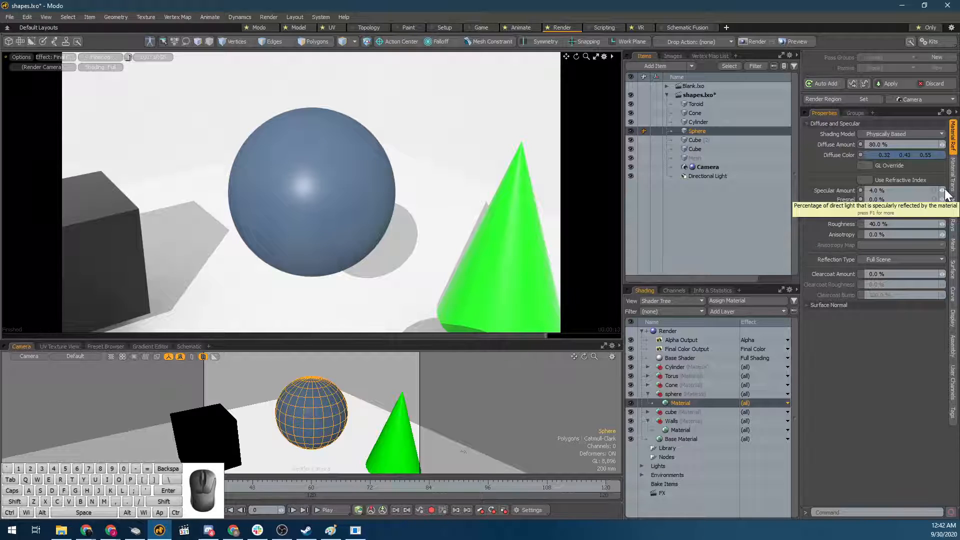
Try a Specular Amount of 90% on the sphere's material, inspect the reflections from other angles, and lower it to 10%.
drag(942, 190, 942, 190)
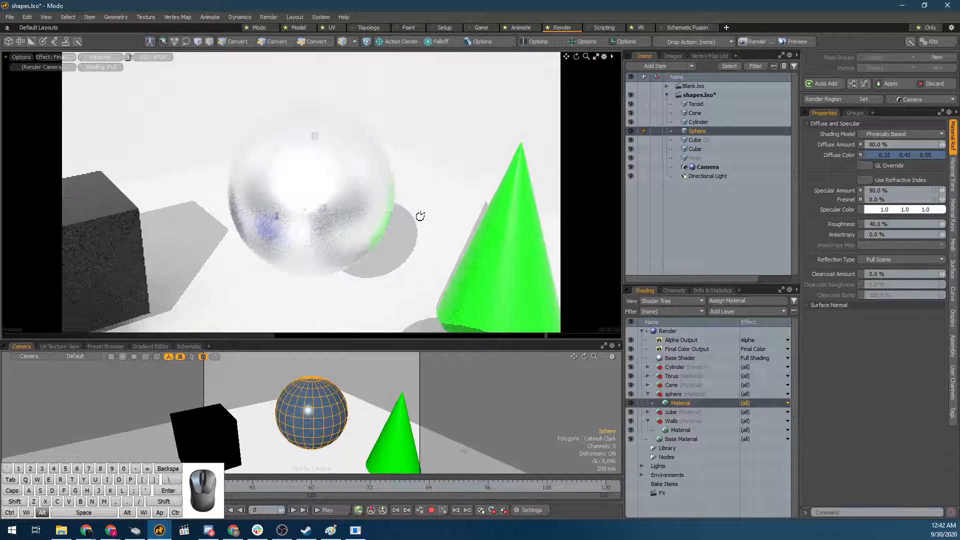
alt+drag(435, 221, 304, 188)
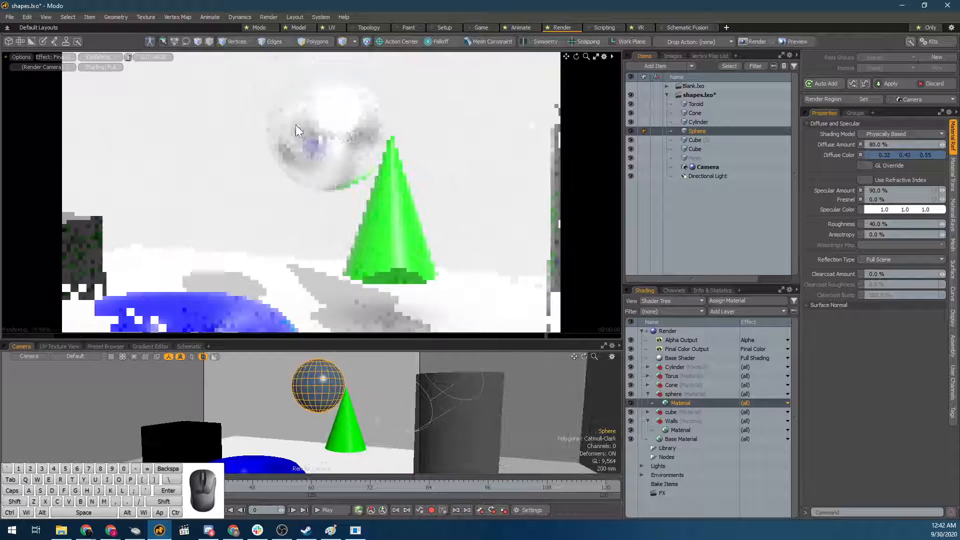
alt+drag(400, 143, 326, 176)
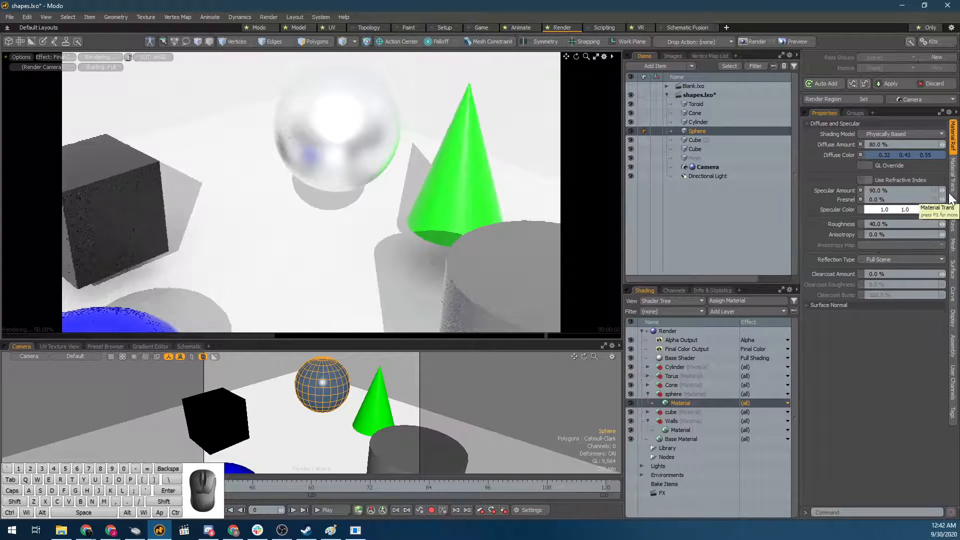
click(914, 188)
text(10)
key(Return)
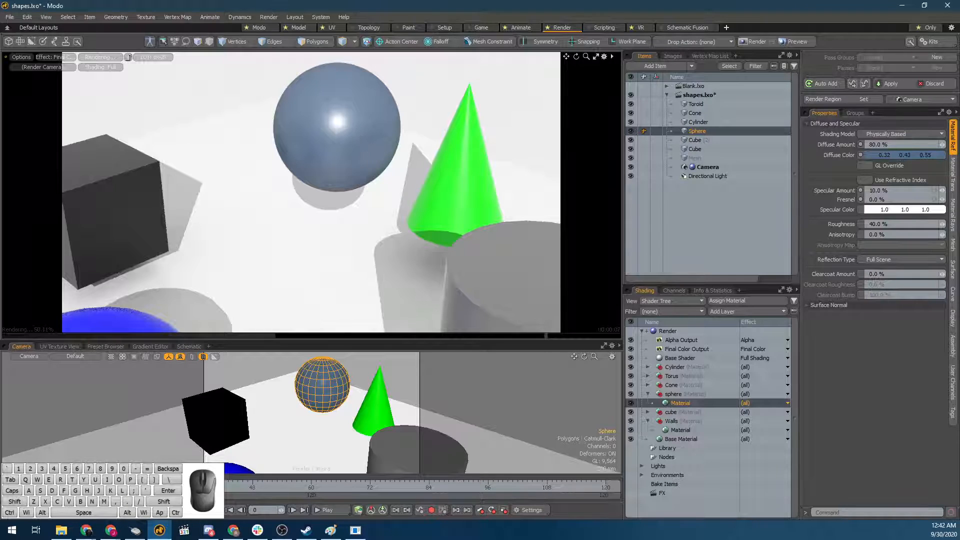
Try a green Specular Color (0.0, 1.0, 0.26) on the sphere's material, and revert it.
click(896, 211)
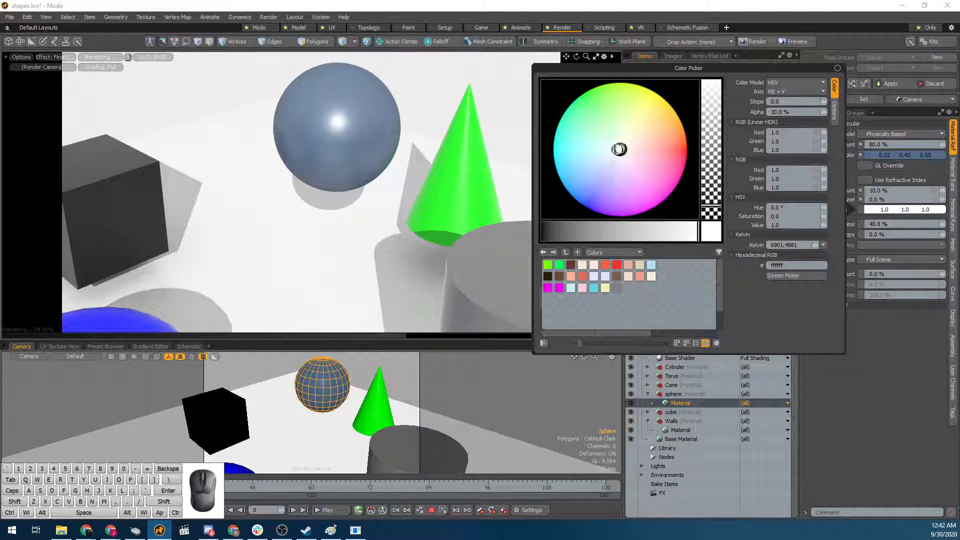
drag(618, 150, 582, 93)
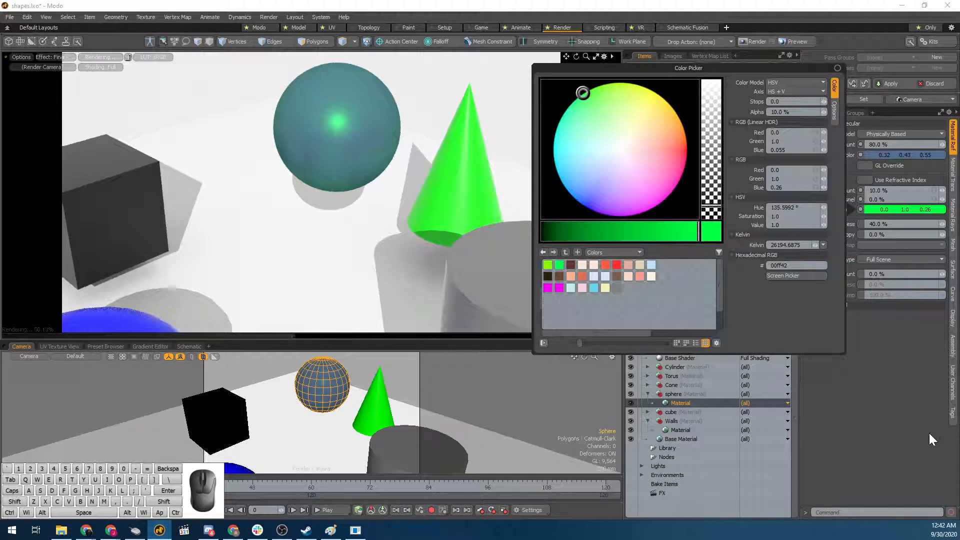
key(Escape)
Compare Roughness values of 0%, 100% and 77% on the sphere's material.
click(888, 223)
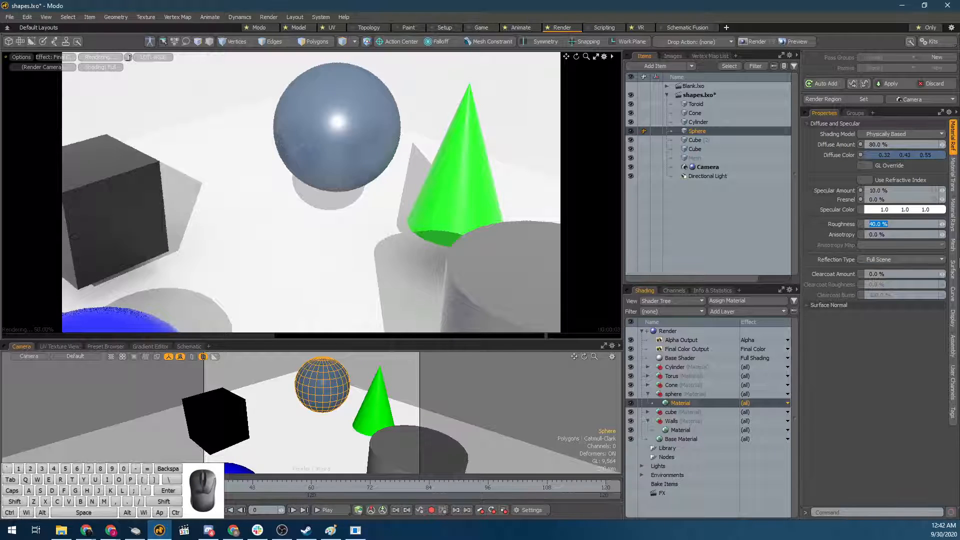
text(0)
key(Return)
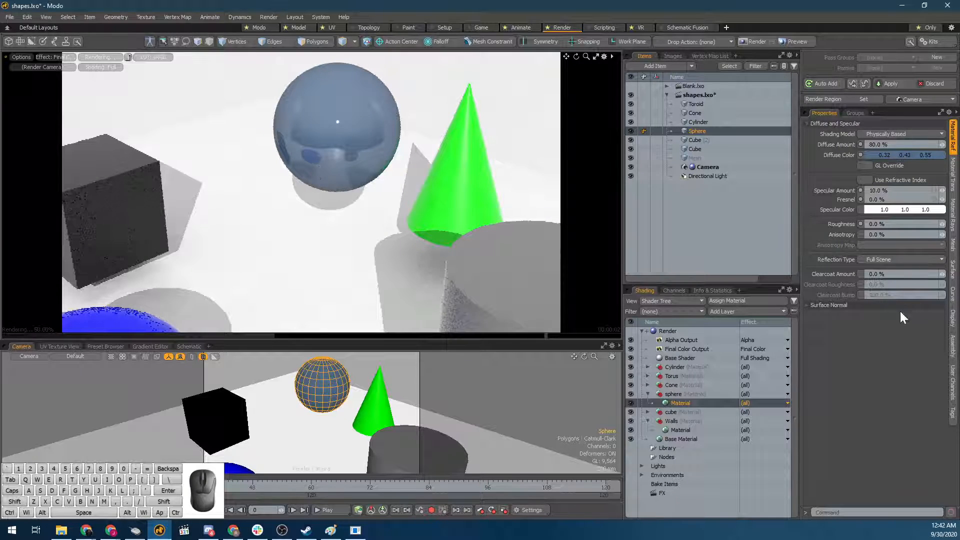
drag(943, 226, 955, 226)
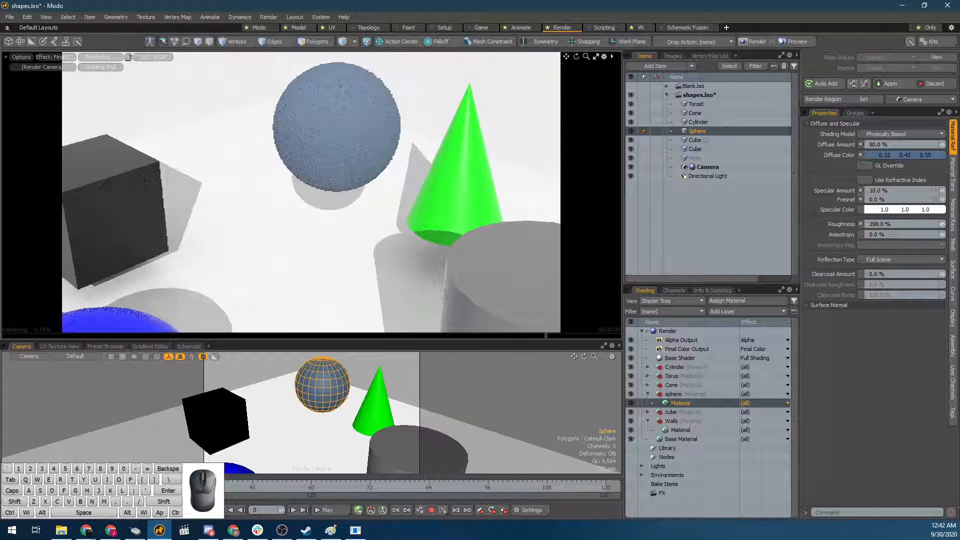
text(100)
key(Return)
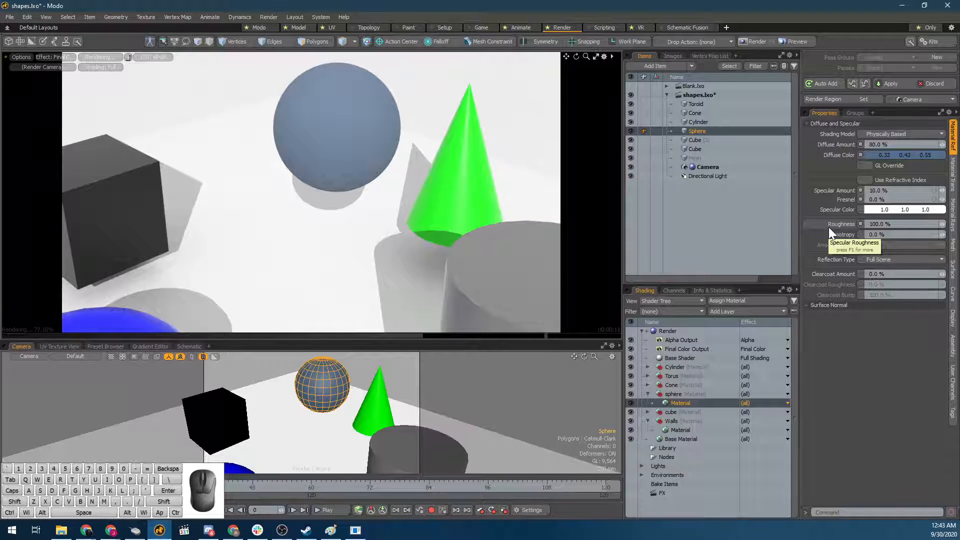
drag(942, 223, 942, 224)
Give the sphere a mirror finish with a Specular Amount of 100% and a Roughness of 0%, and check it from above.
click(883, 190)
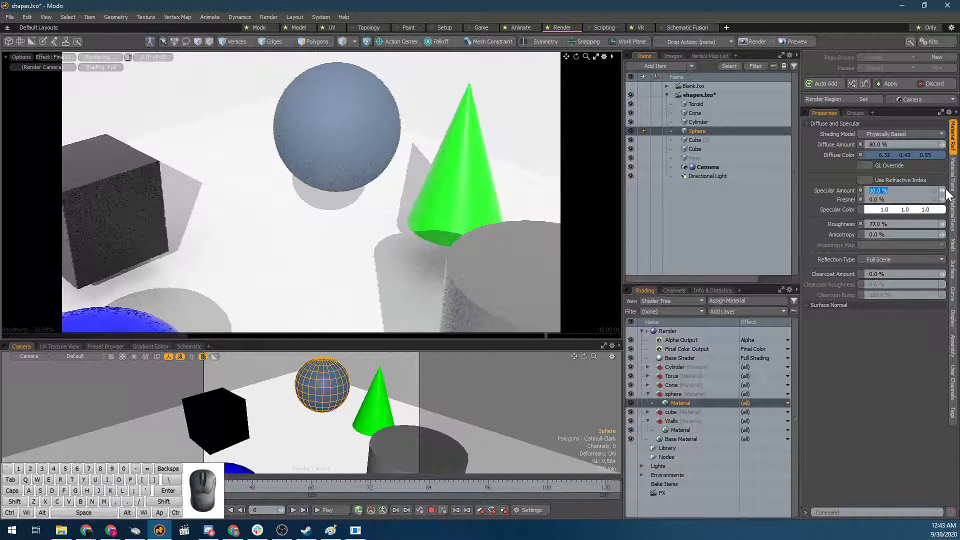
text(100)
key(Return)
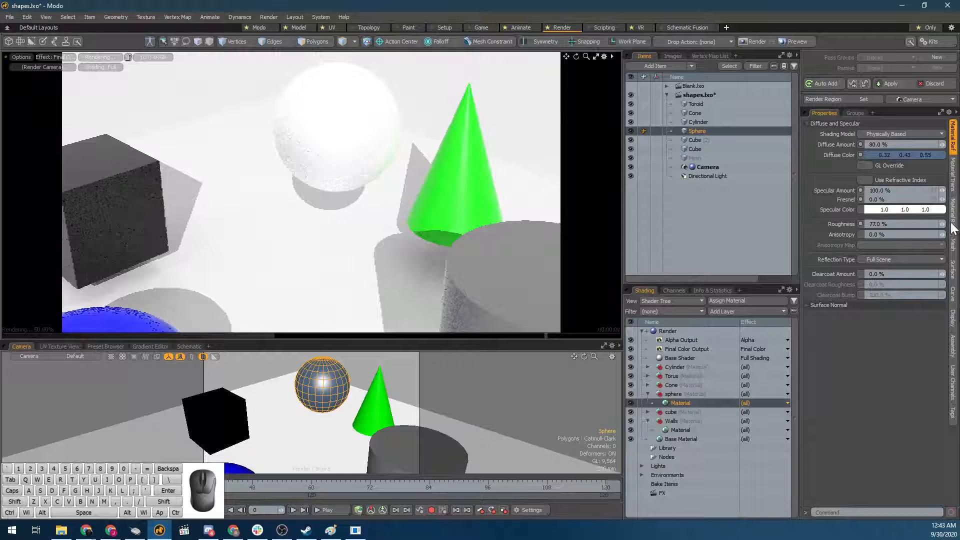
drag(942, 224, 924, 224)
alt+drag(355, 144, 378, 216)
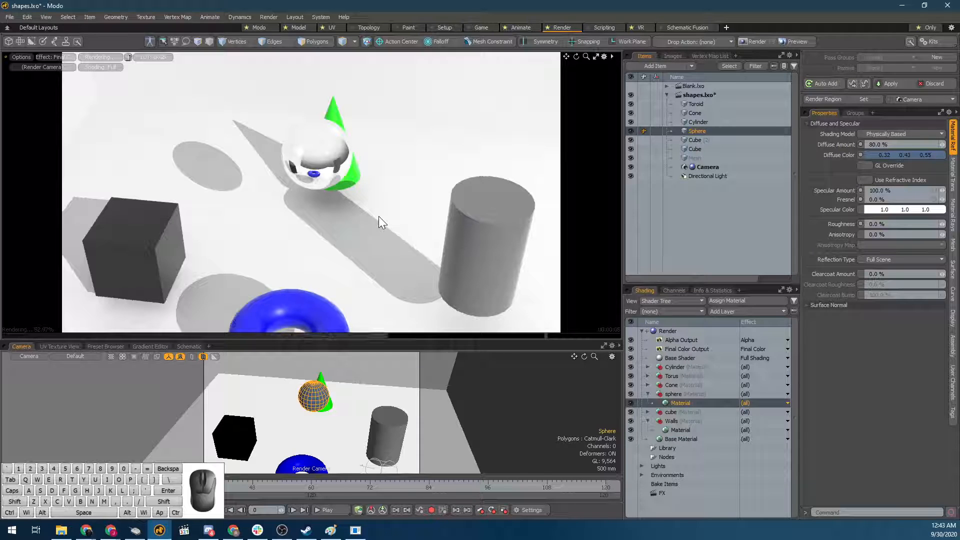
Set the black cube material's Specular Amount to 100% and its Roughness to 0%.
click(161, 240)
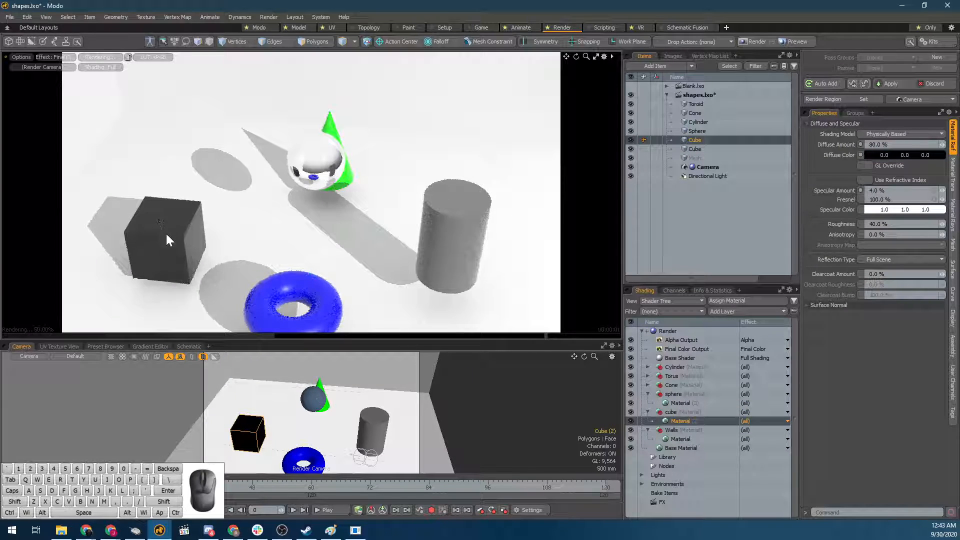
click(882, 191)
text(100)
key(Return)
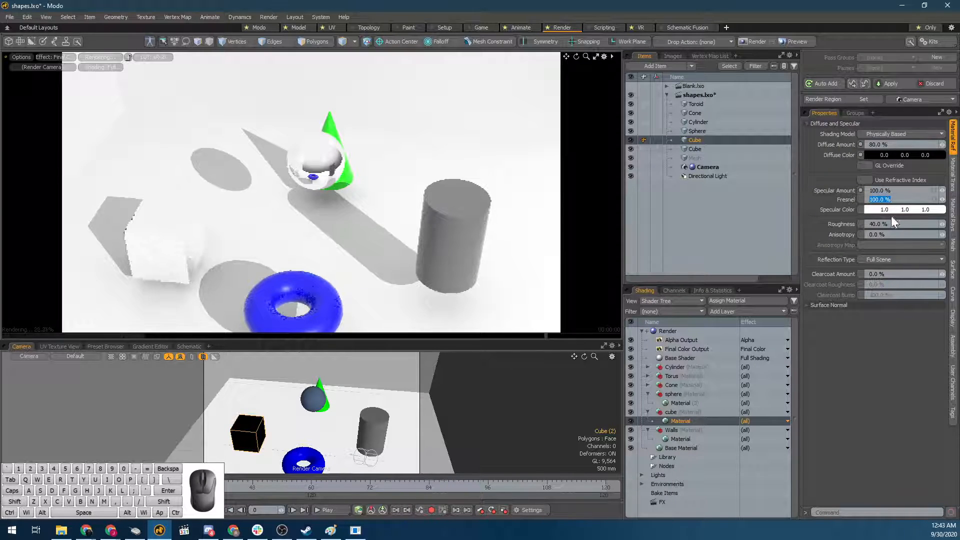
click(887, 223)
text(0)
key(Return)
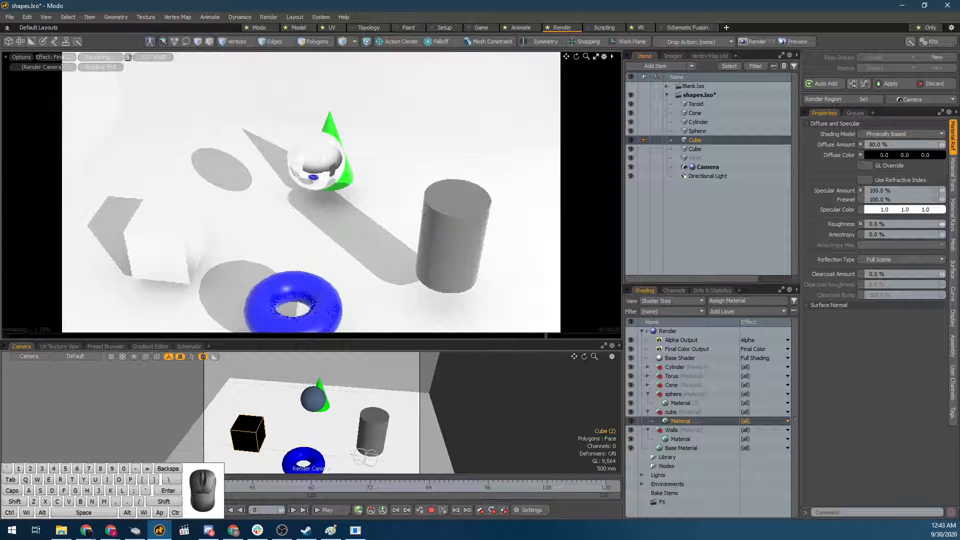
Thin the cube to 50.5% along Z and move it to X 0 m, Y 760 mm, Z 660 mm, between the torus and the cylinder.
alt+drag(332, 250, 185, 247)
key(r)
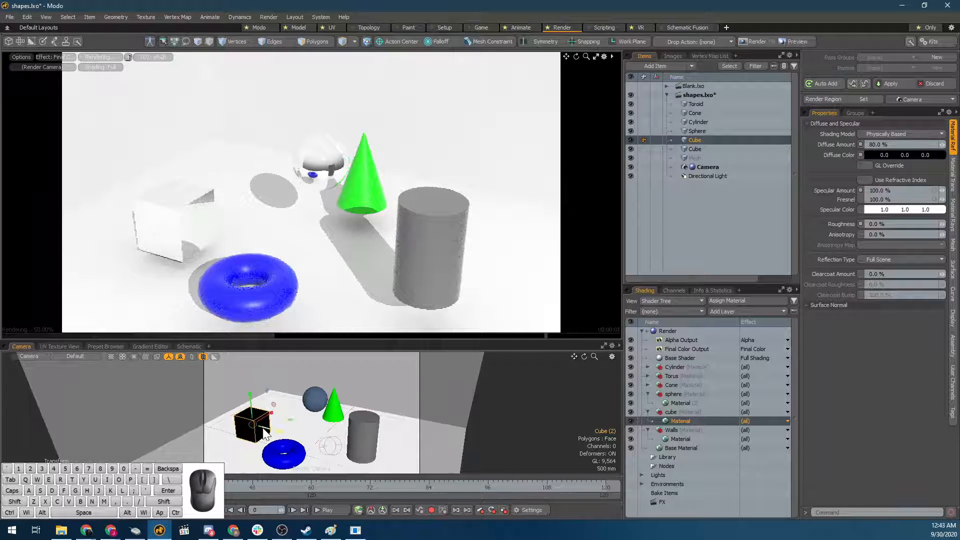
drag(278, 430, 322, 442)
key(space)
key(ctrl+d)
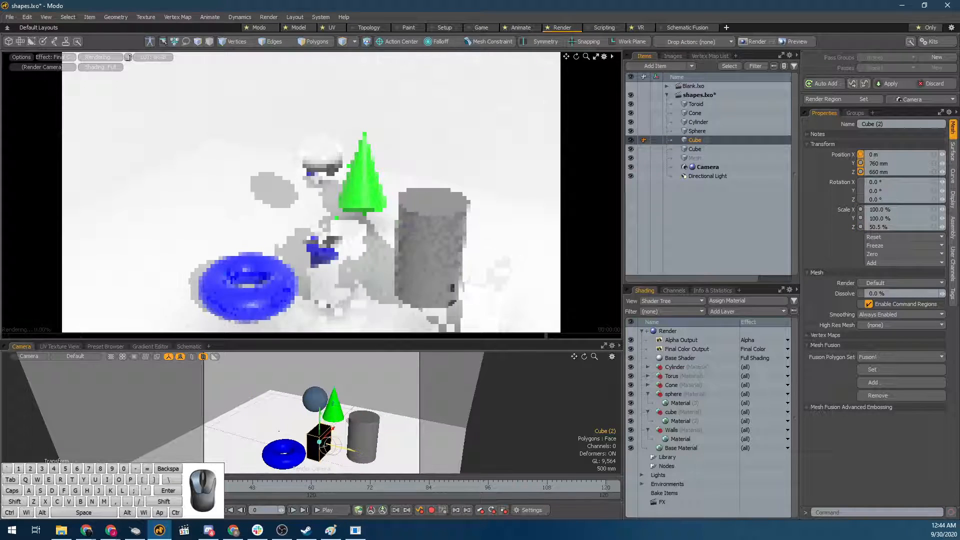
Move the sphere to X -870 mm, Y 2 m, Z 0 m, and view the reflective shapes from another angle.
click(314, 403)
drag(330, 396, 308, 403)
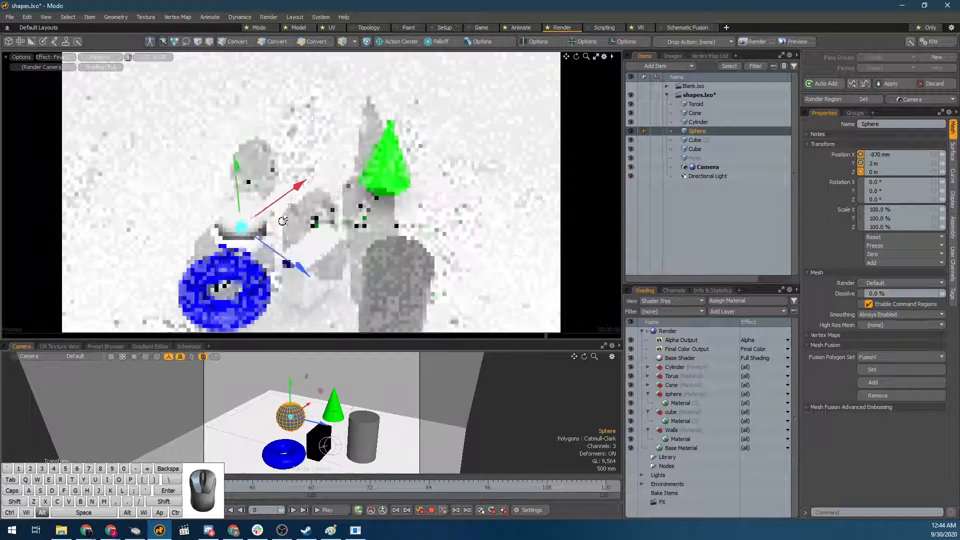
alt+drag(282, 220, 261, 205)
alt+drag(435, 186, 326, 213)
Try moving the thin reflective cube to another spot, and undo the move.
click(267, 258)
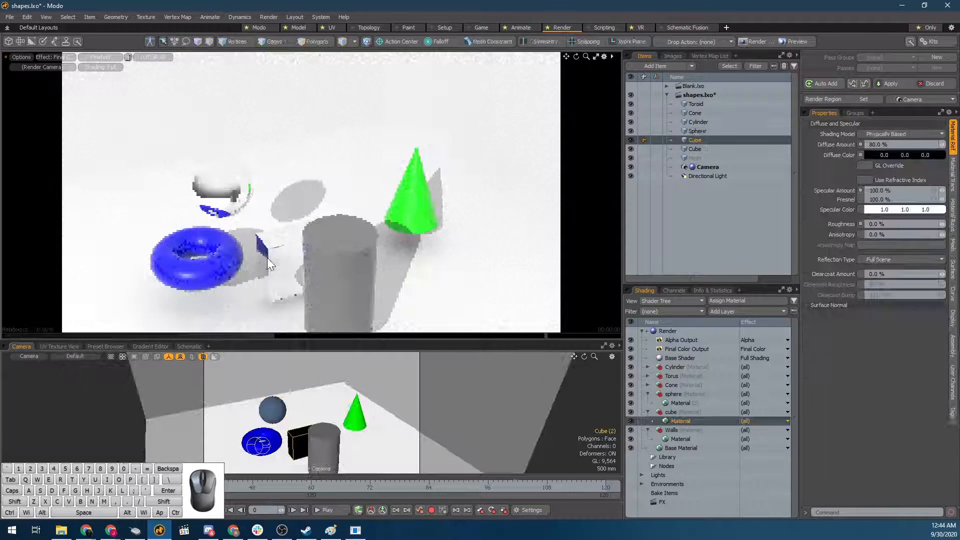
click(302, 446)
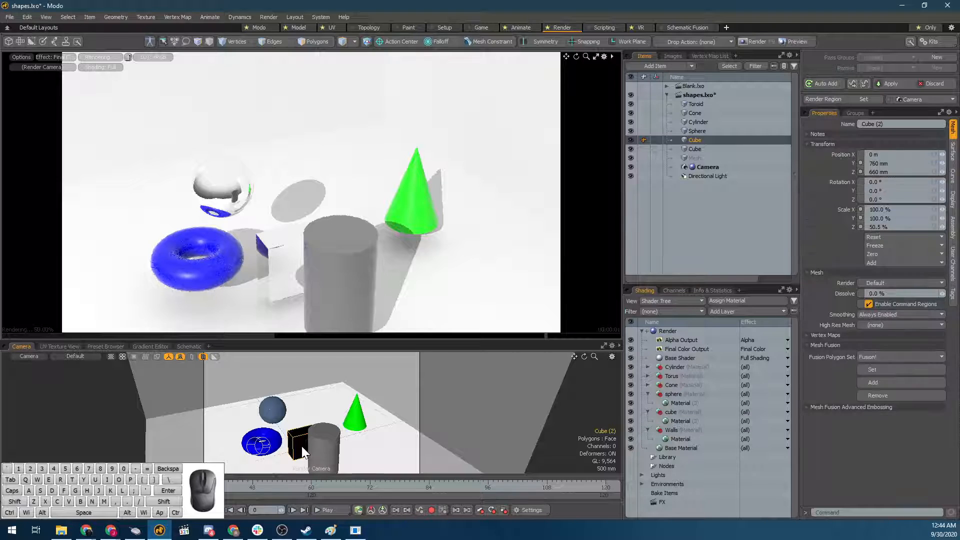
key(w)
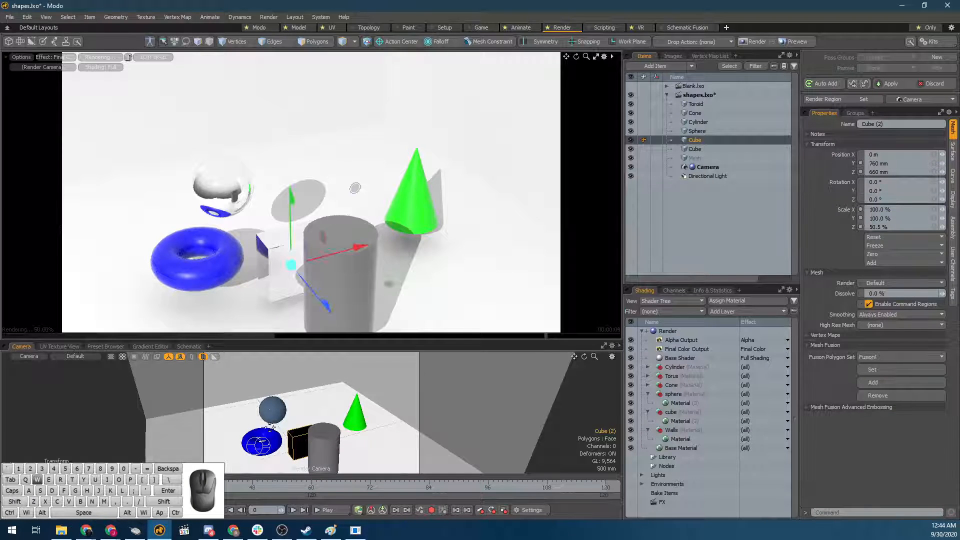
drag(322, 297, 239, 202)
key(ctrl+z)
Clear the item selection, select the thin reflective cube, and duplicate it.
alt+drag(354, 451, 398, 428)
key(5)
click(469, 390)
click(278, 447)
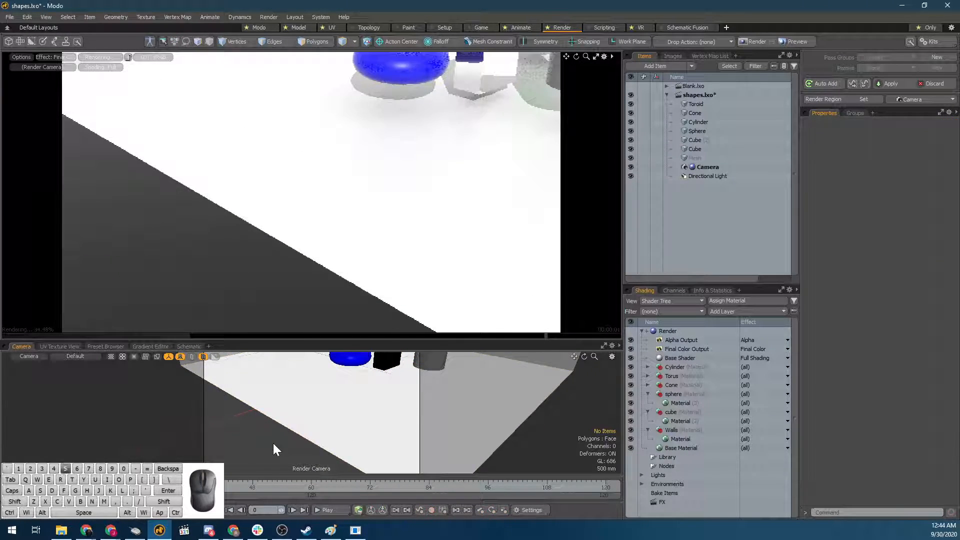
click(386, 361)
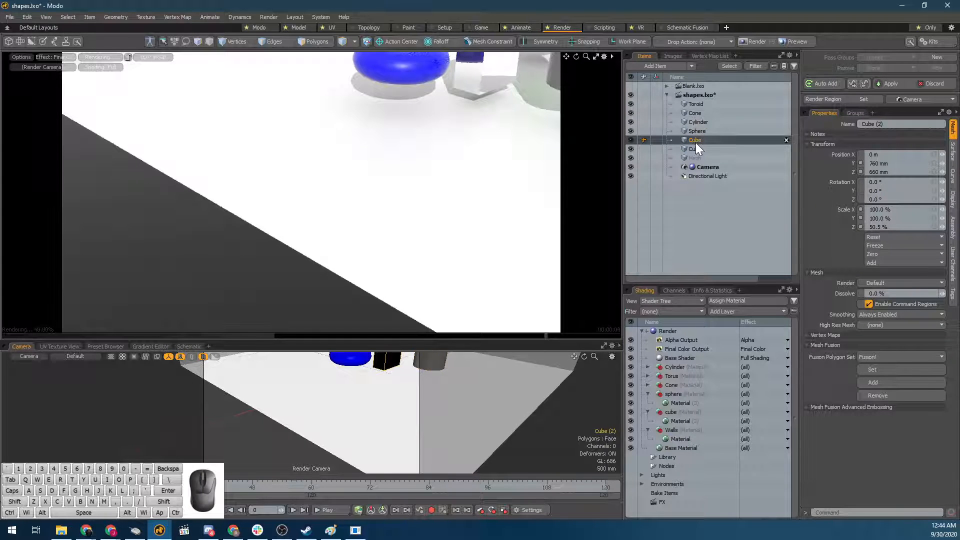
key(ctrl+d)
alt+shift+drag(389, 384, 337, 409)
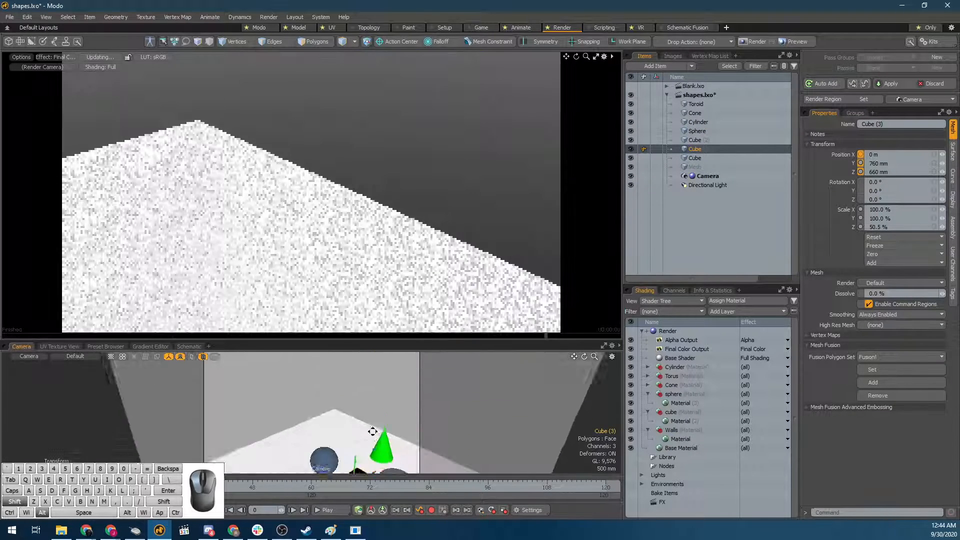
Move the sphere to X -530 mm, Y 1.38 m, Z 0 m and set its material's specular amount to 0%.
click(337, 397)
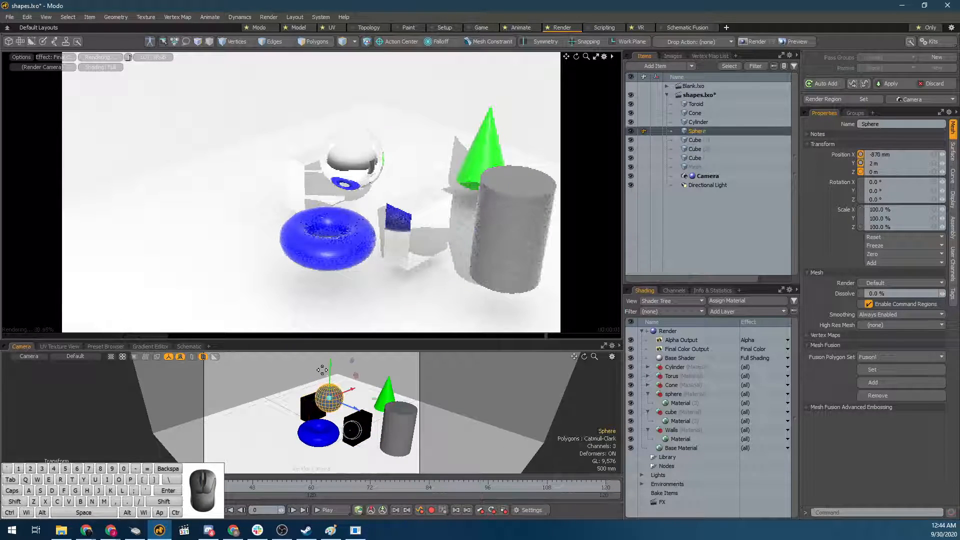
mouse_move(350, 404)
mouse_down()
mouse_move(367, 397)
mouse_move(358, 401)
mouse_up()
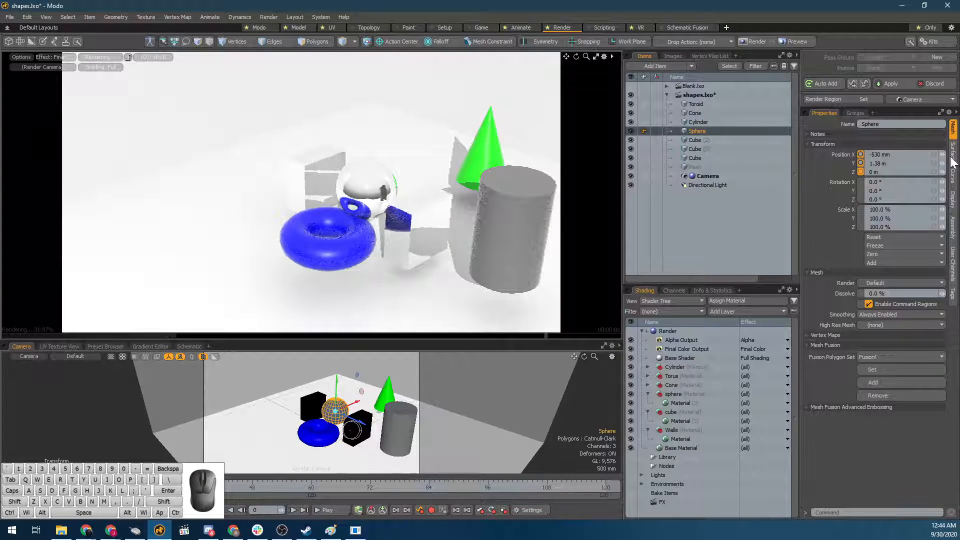
click(681, 403)
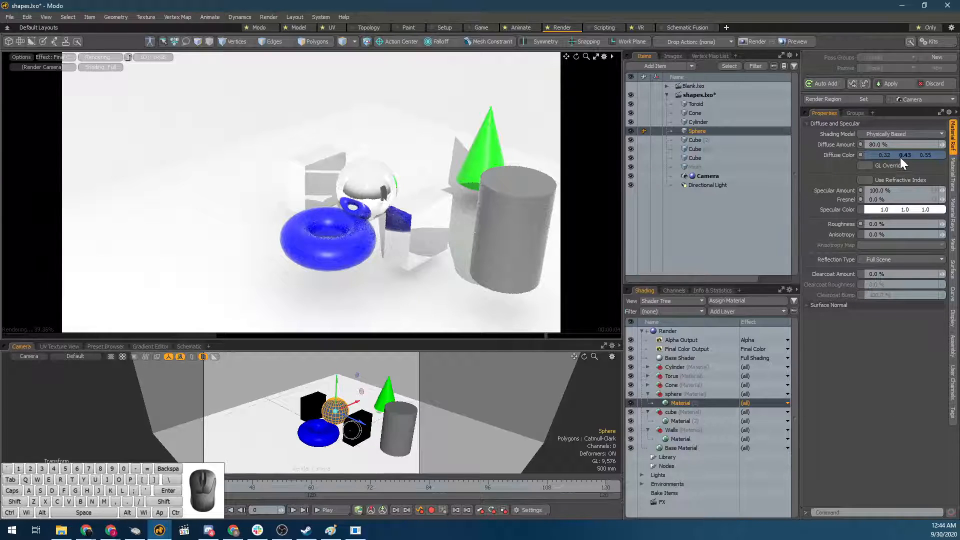
click(897, 191)
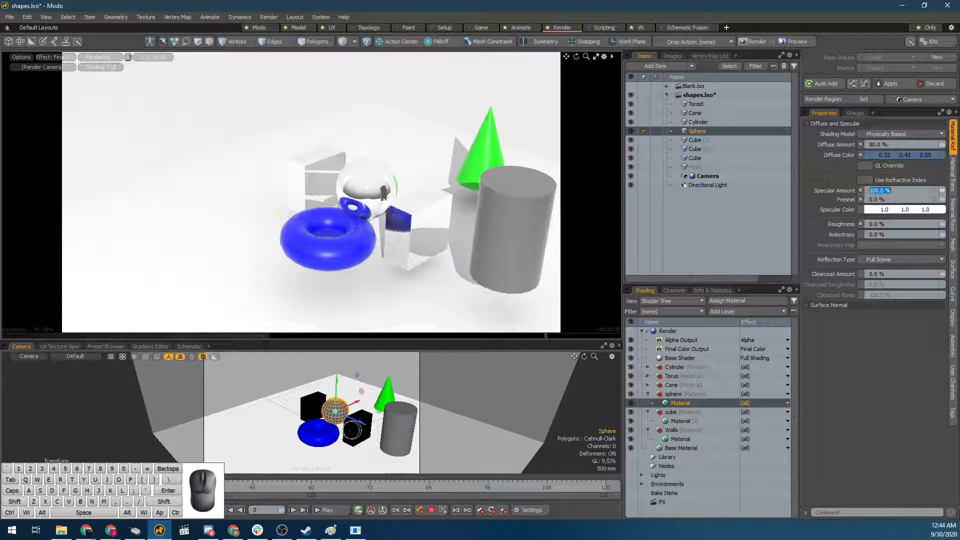
key(Return)
Scale the sphere down uniformly so it fits as a small ball between the two thin cubes.
scroll(391, 217, up, 3)
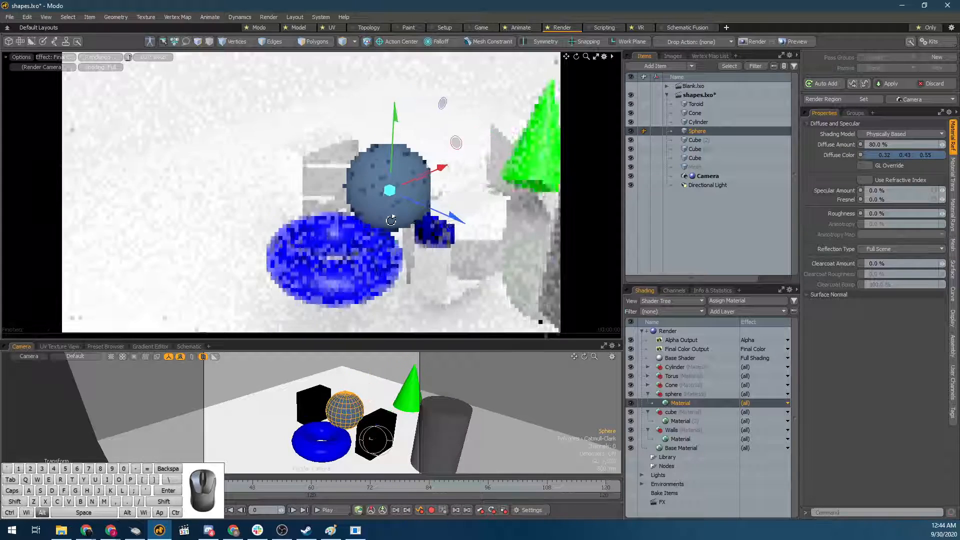
alt+drag(390, 220, 386, 226)
key(r)
drag(388, 193, 358, 193)
key(space)
Lower the small sphere and place it in the gap between the two thin reflective cubes.
scroll(392, 236, up, 3)
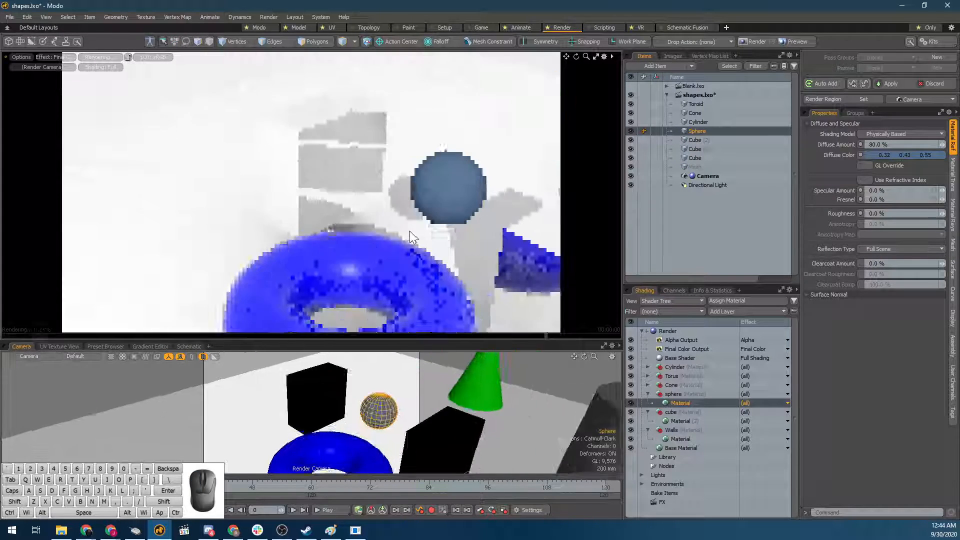
alt+drag(475, 232, 415, 220)
scroll(421, 216, up, 3)
alt+drag(415, 220, 336, 236)
alt+shift+drag(407, 202, 387, 195)
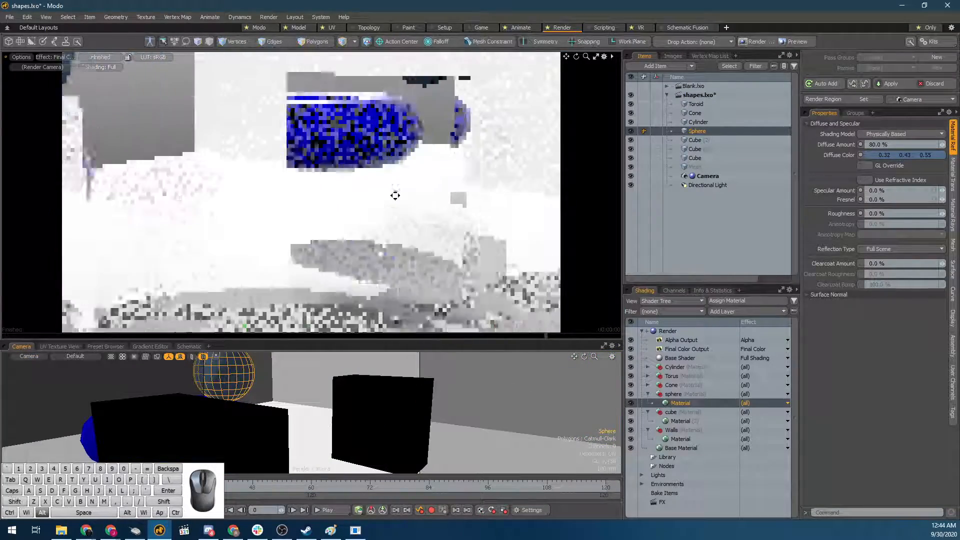
alt+drag(332, 141, 292, 146)
scroll(316, 138, down, 6)
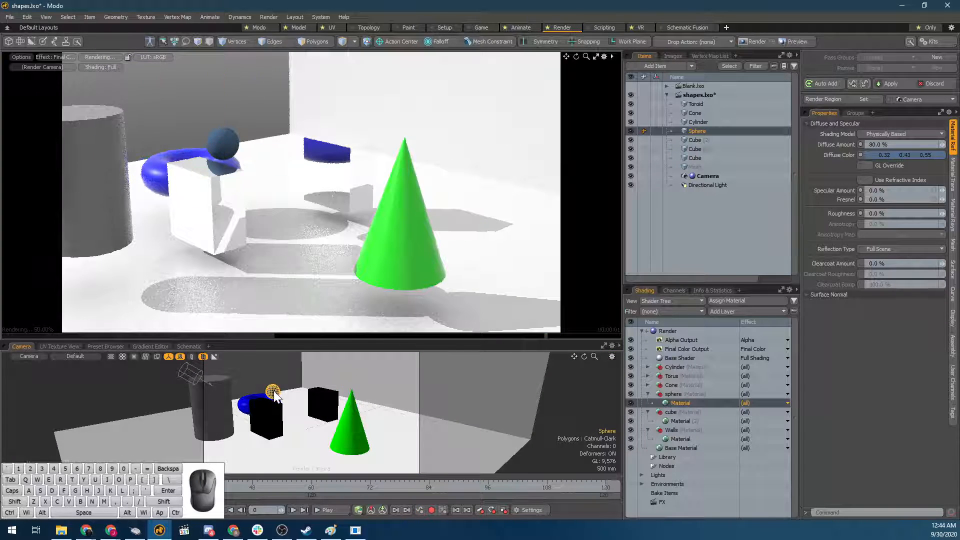
key(w)
drag(276, 393, 291, 412)
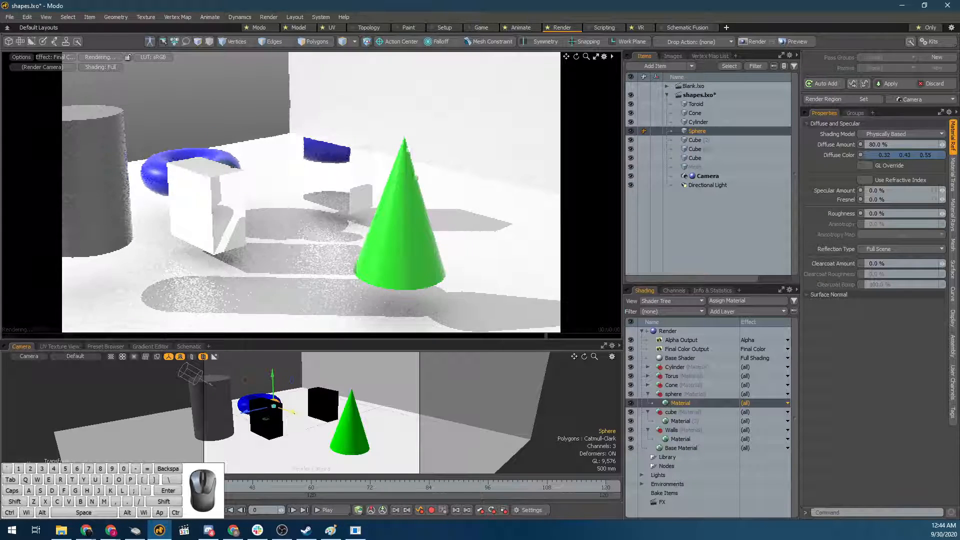
Scale both thin reflective cubes up in X and Y, the one nearer the cylinder to 194%.
click(263, 416)
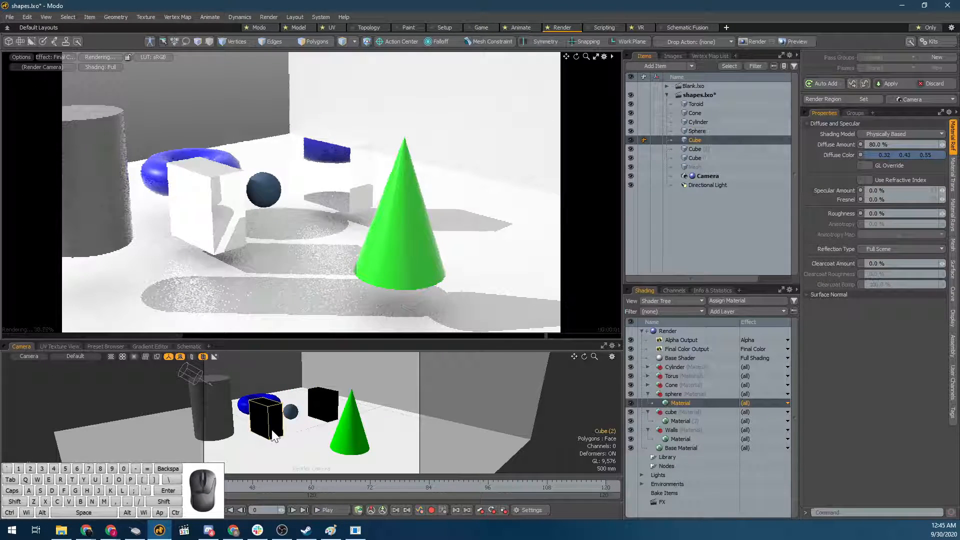
drag(266, 417, 300, 409)
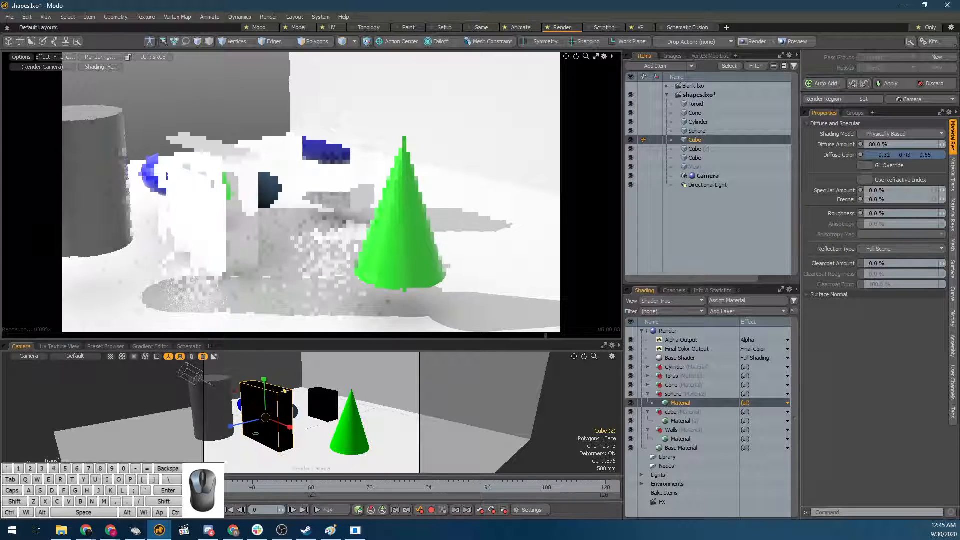
key(space)
click(325, 401)
key(r)
drag(345, 386, 351, 372)
key(space)
Examine the repeated reflections of the sphere and torus between the two facing mirror cubes.
scroll(320, 418, up, 3)
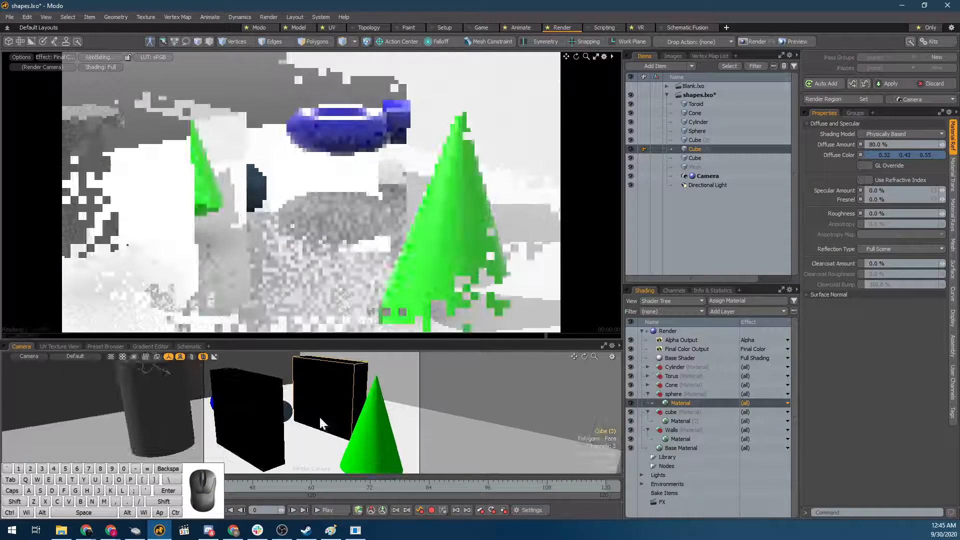
scroll(320, 417, up, 10)
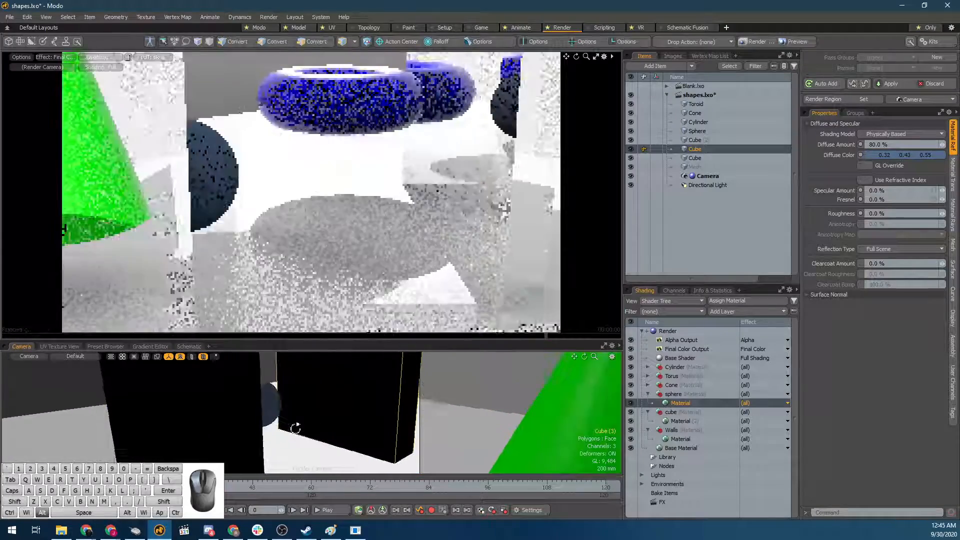
alt+drag(344, 419, 379, 421)
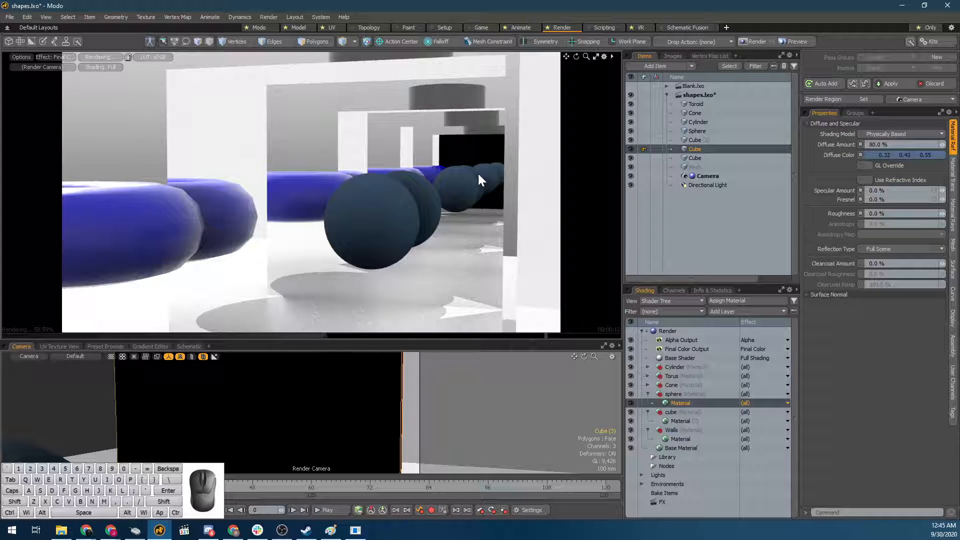
scroll(419, 212, down, 1)
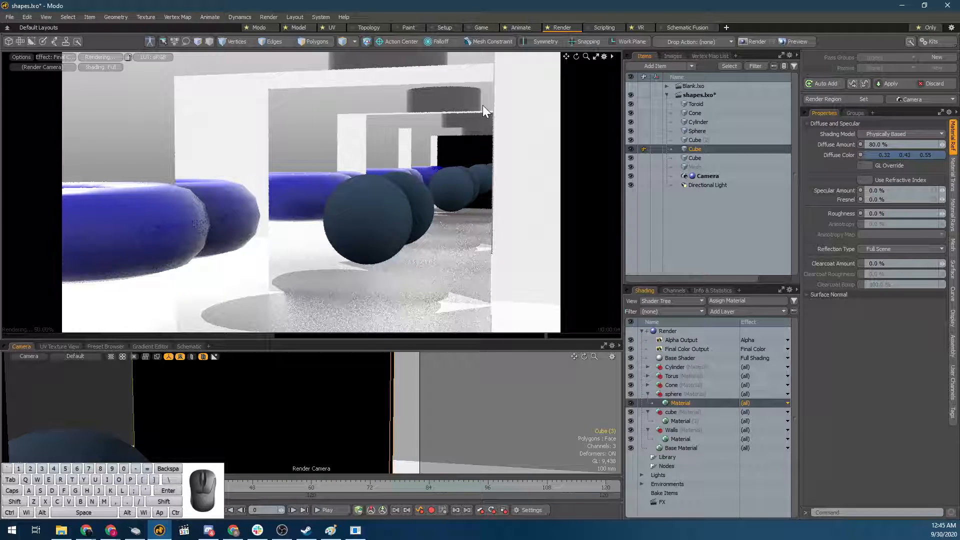
alt+drag(482, 105, 436, 202)
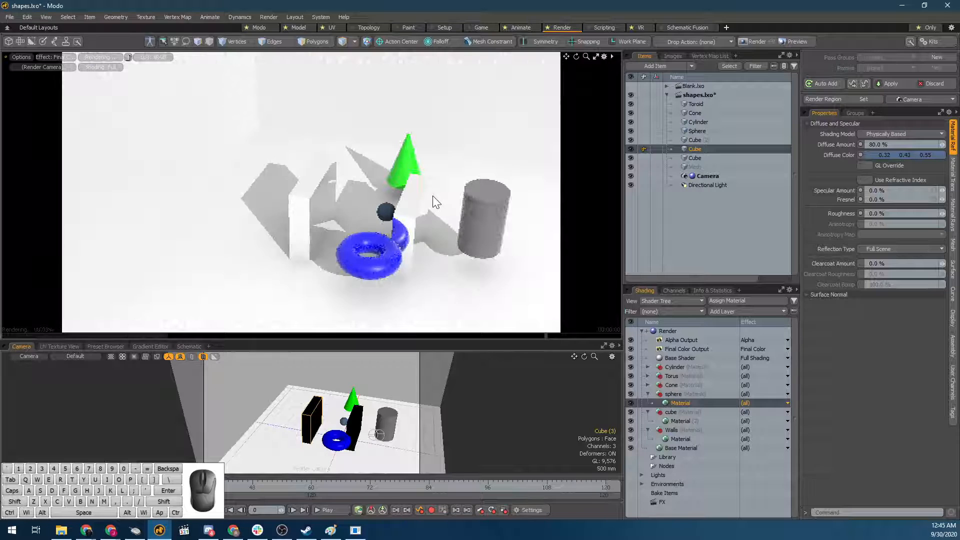
Try deleting the thin cube nearer the cylinder, and undo the removal of the cube material.
click(398, 217)
click(390, 215)
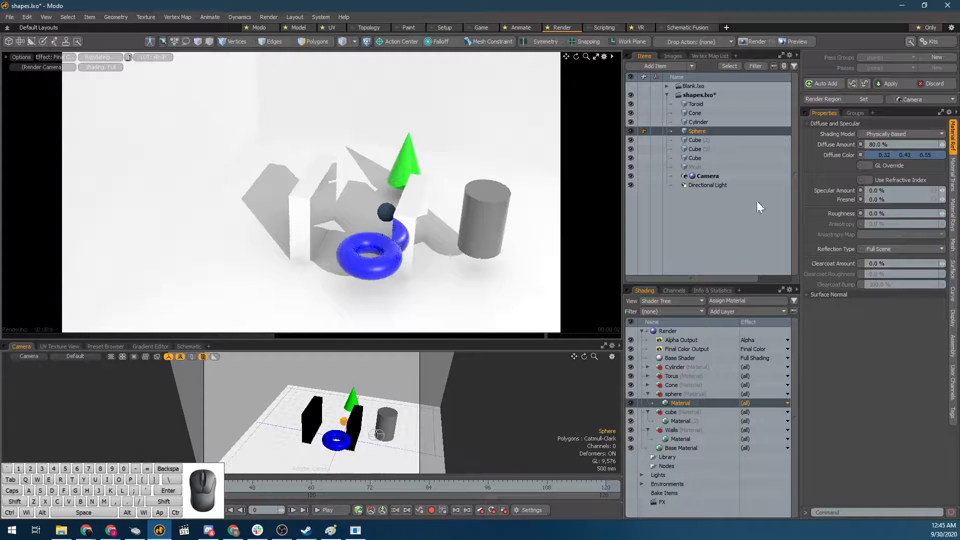
click(412, 212)
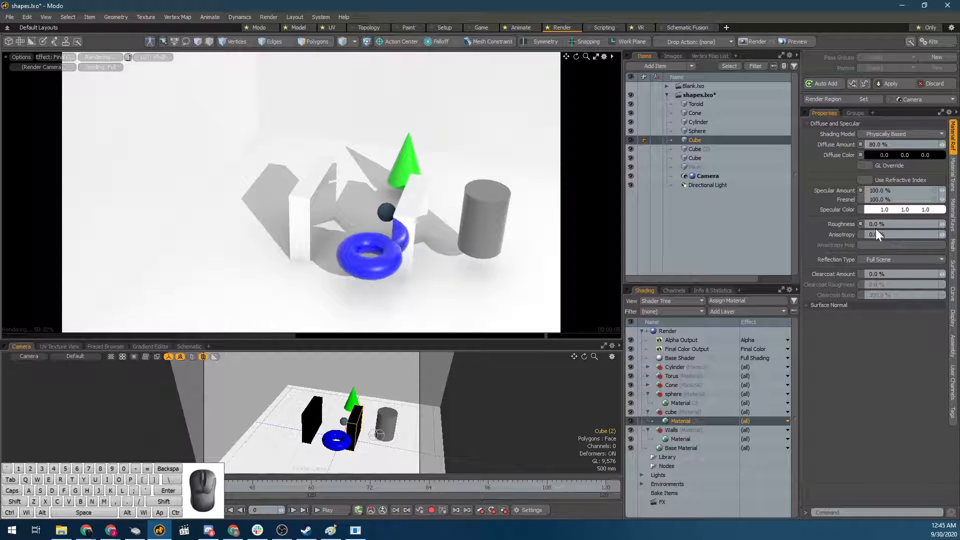
click(405, 231)
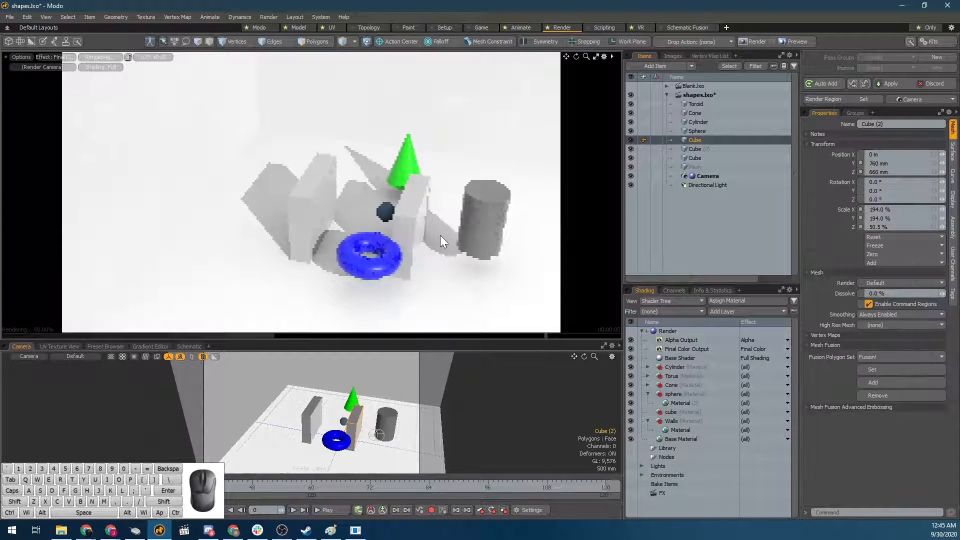
click(421, 242)
key(ctrl+z)
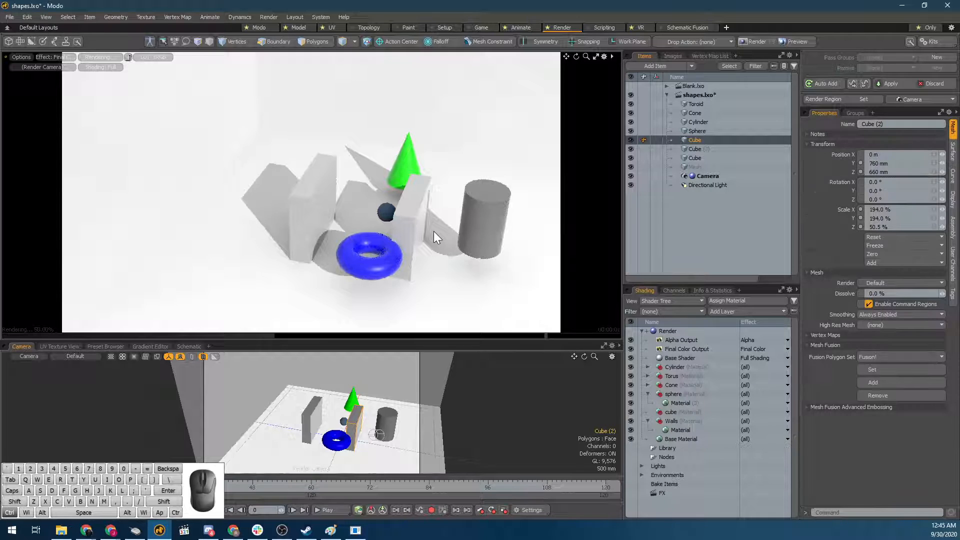
Delete the thin reflective cube farther from the cylinder, Cube (3).
click(434, 231)
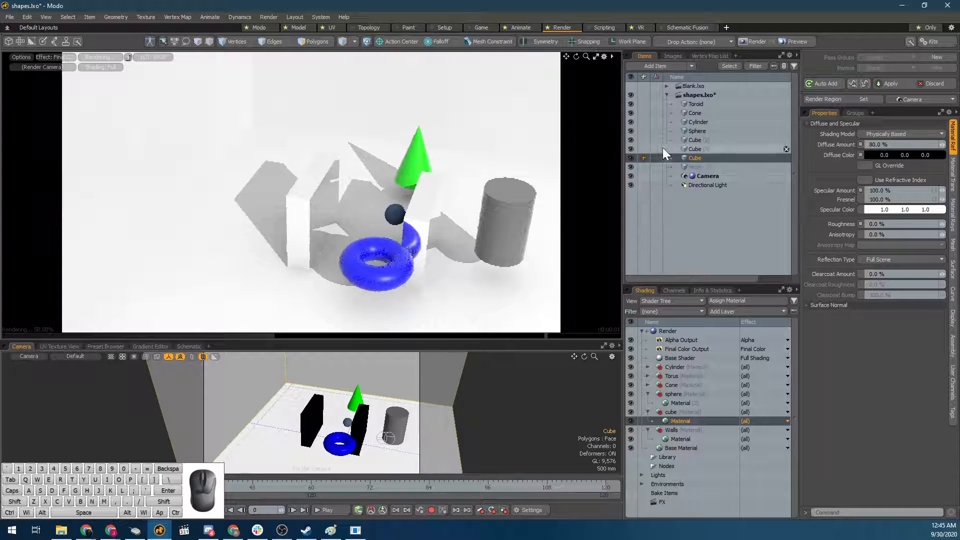
click(695, 148)
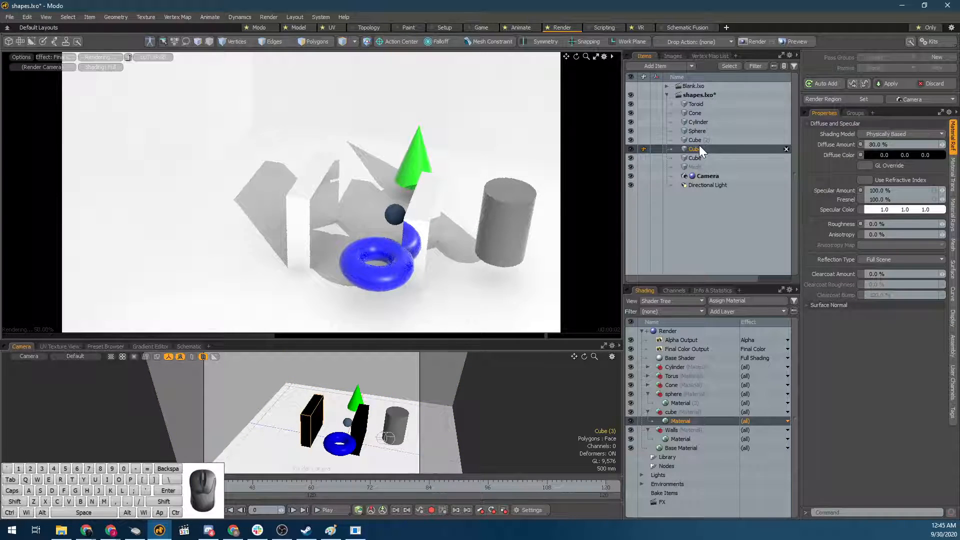
key(Delete)
Move the remaining thin reflective cube along Z to -1.7 m, behind the torus.
click(701, 140)
key(w)
drag(398, 439, 352, 431)
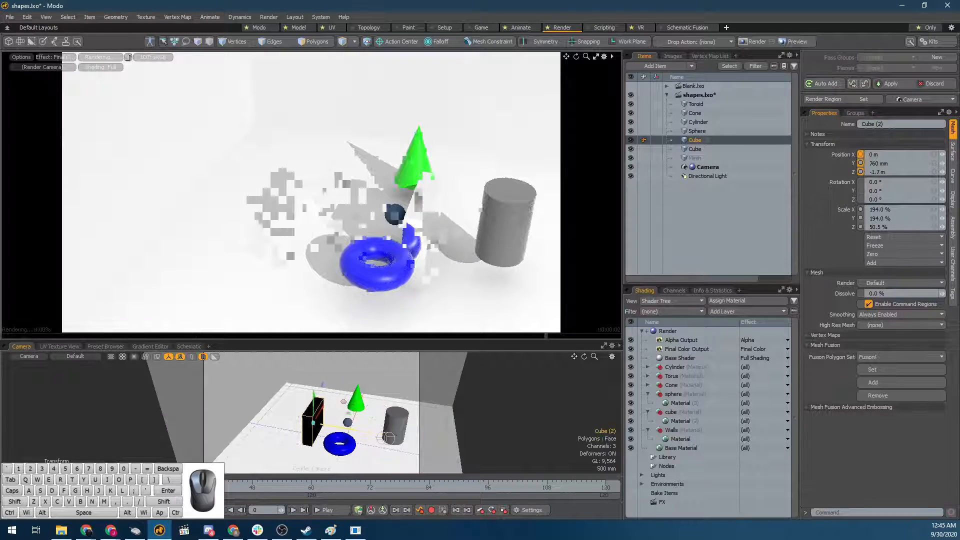
Turn off the cube material group in the Shader Tree so the thin cube loses its mirror finish.
alt+drag(437, 188, 385, 216)
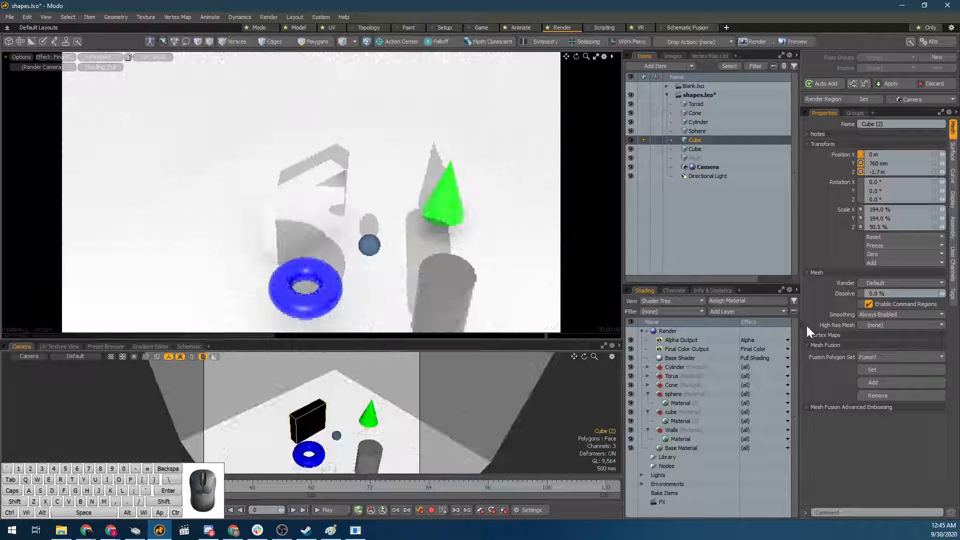
click(713, 132)
click(712, 140)
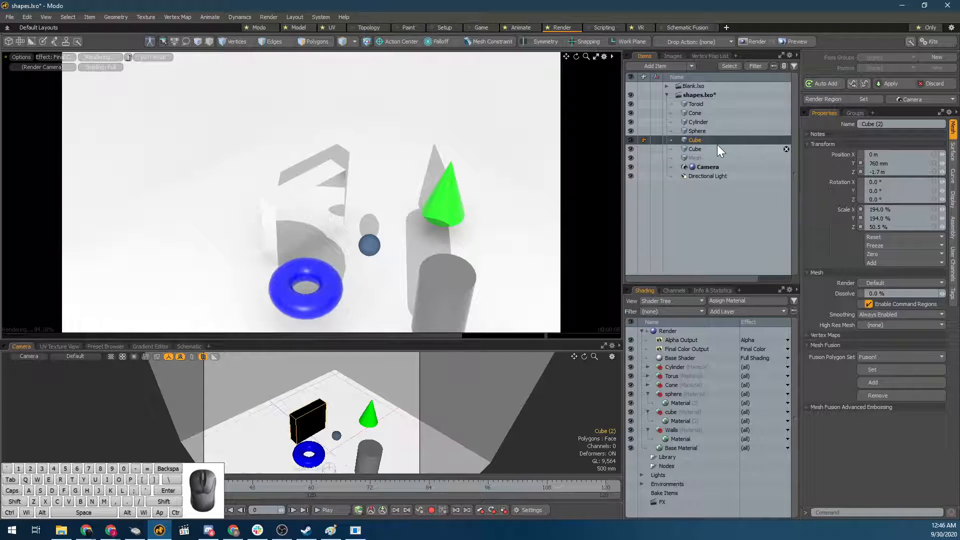
click(678, 422)
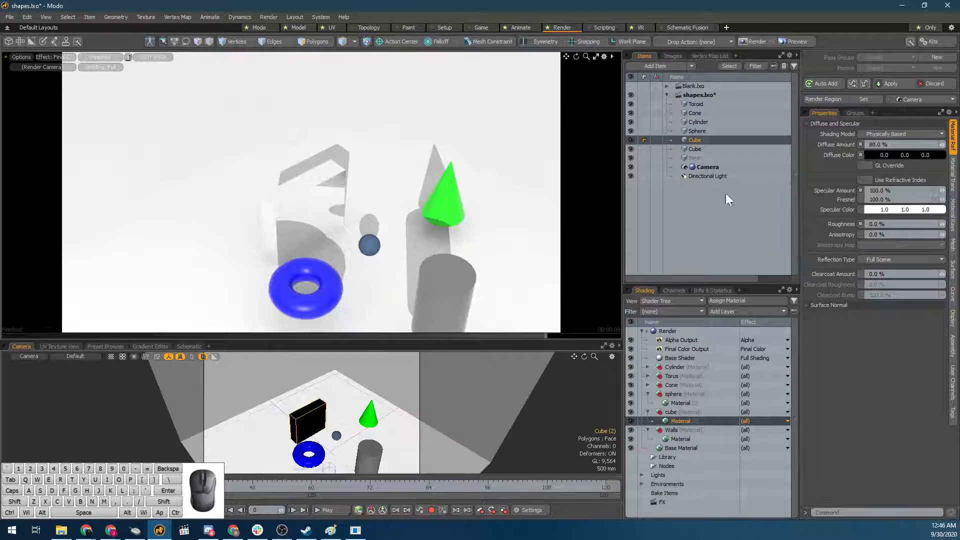
click(630, 412)
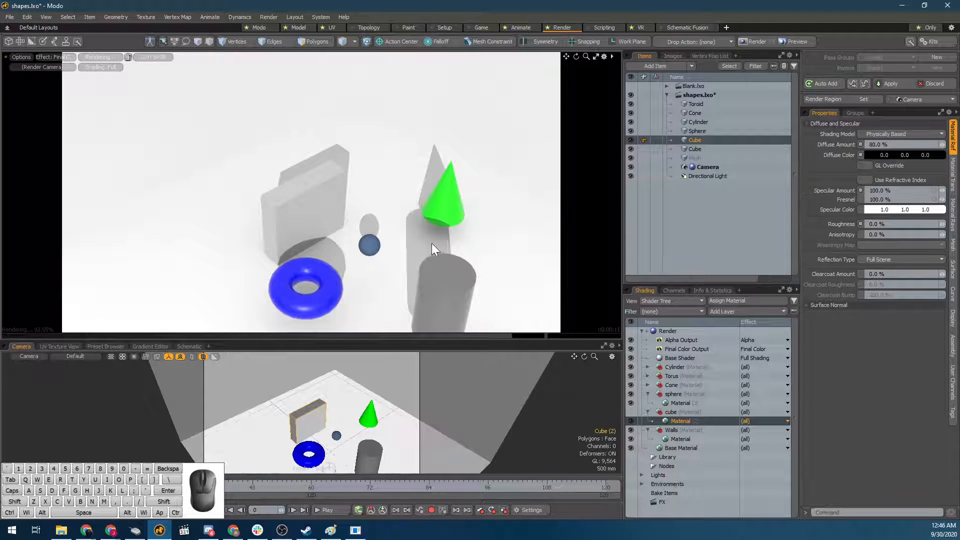
Select the sphere, frame it closely, and set its material's clearcoat amount to 50%.
click(369, 245)
key(shift+a)
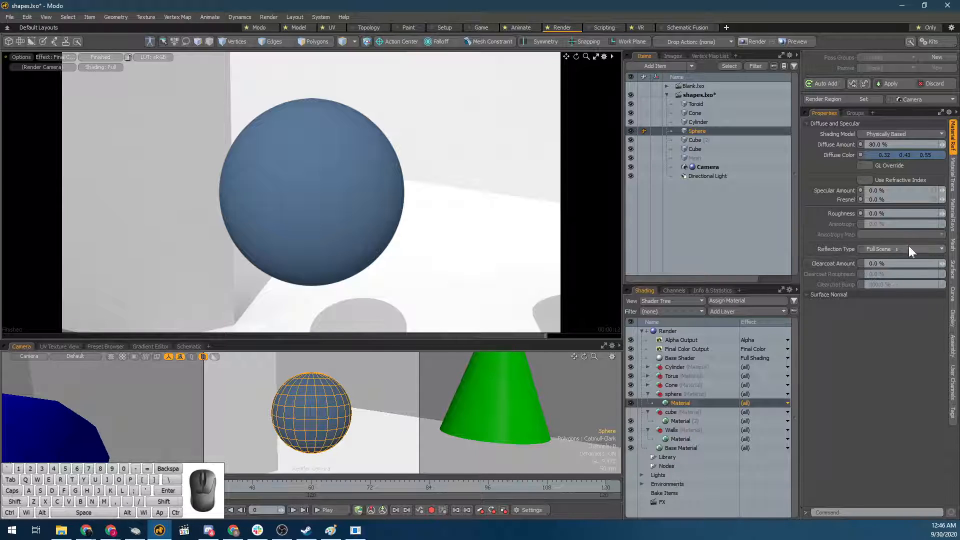
click(876, 264)
key(Return)
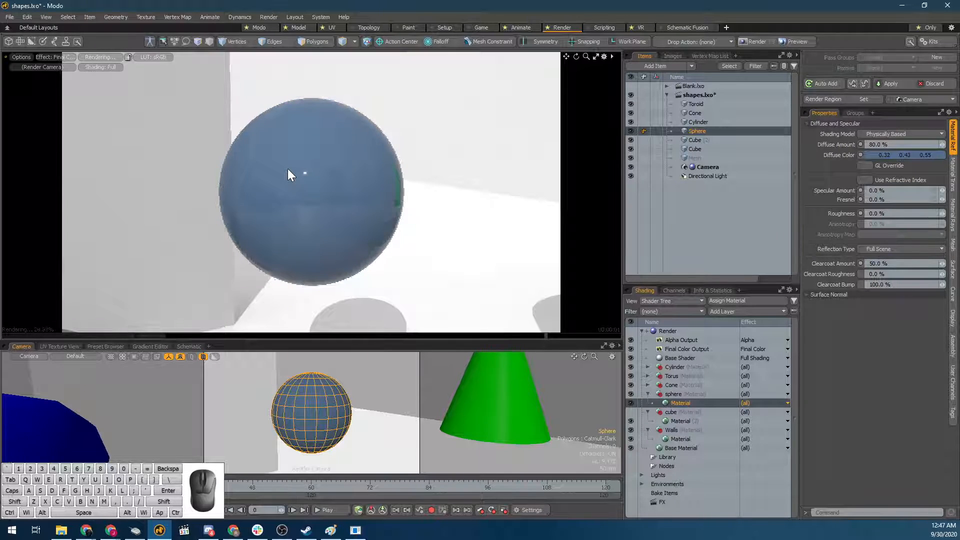
Set the sphere material's clearcoat amount back to 0%.
click(909, 265)
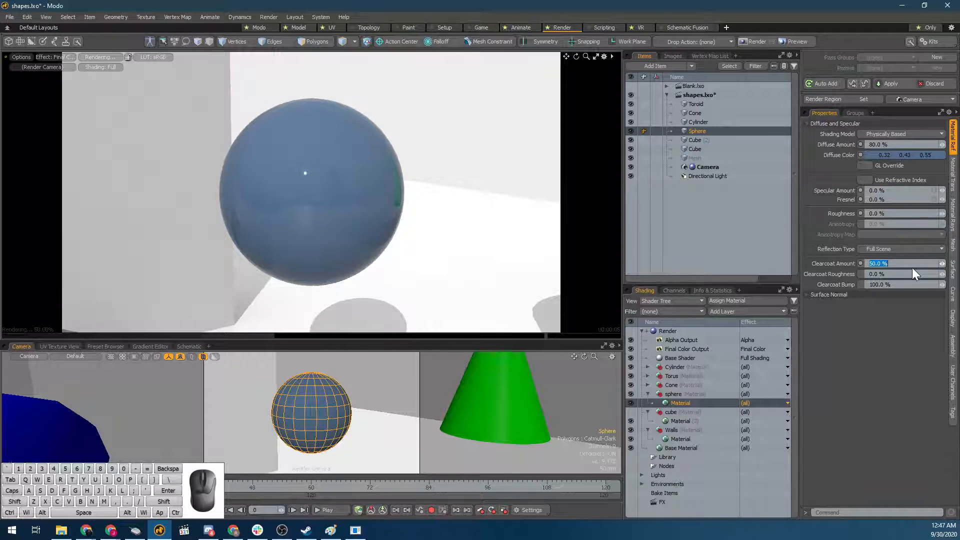
text(0)
key(Return)
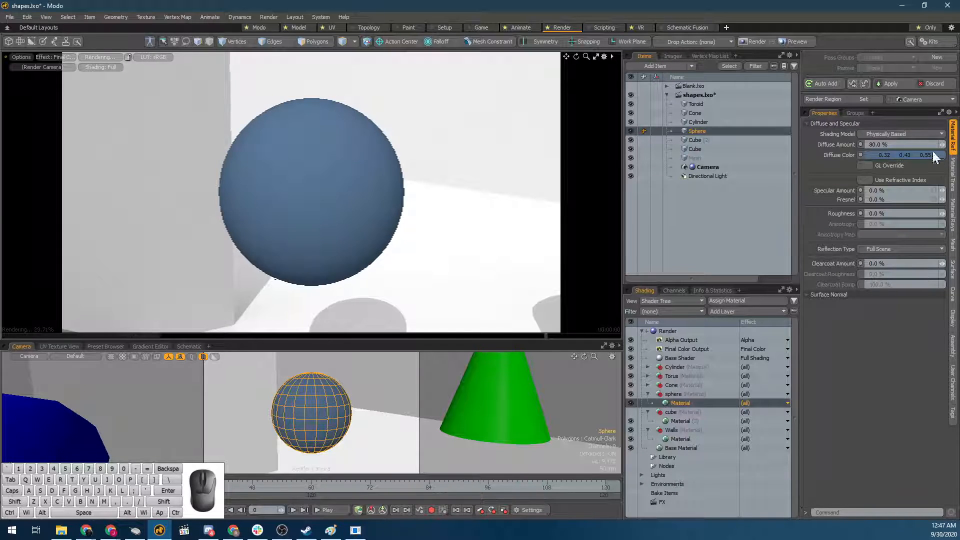
Set the sphere material's specular amount to 20% and its roughness to 80%, and view the rougher surface.
click(899, 190)
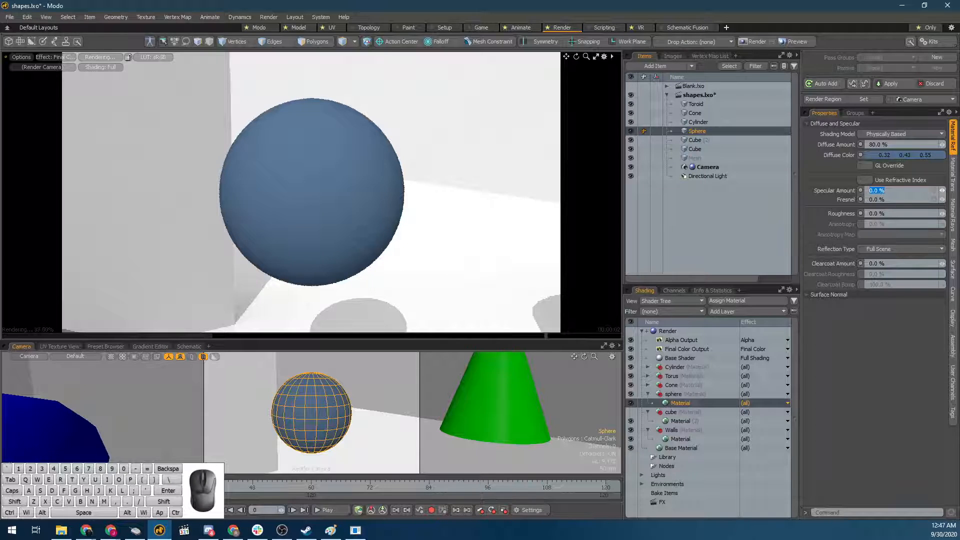
key(Tab)
click(898, 225)
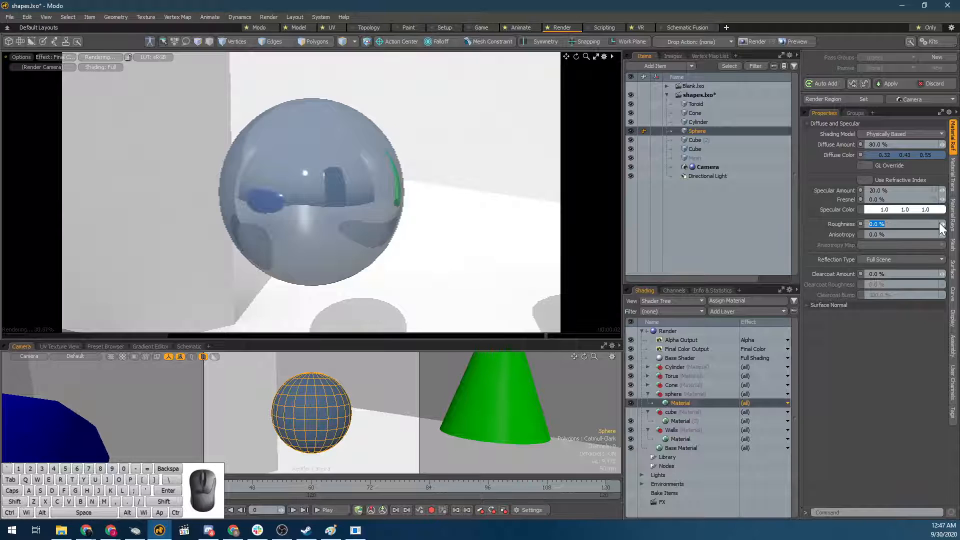
text(80)
key(Return)
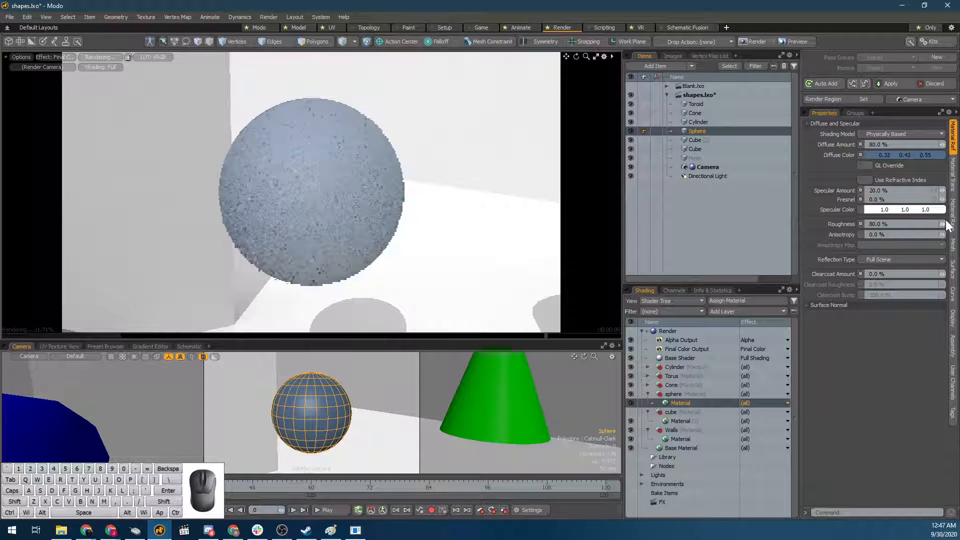
mouse_move(329, 208)
alt+mouse_down()
mouse_move(352, 196)
mouse_move(319, 206)
alt+mouse_up()
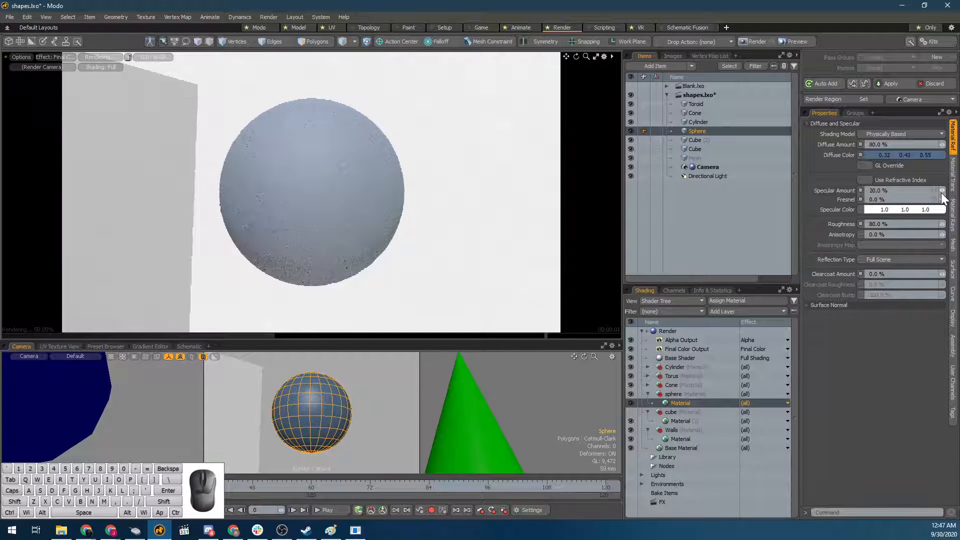
Lower the sphere material's roughness to 48%, set its clearcoat amount to 80%, and view the reflections from several angles.
drag(941, 223, 925, 224)
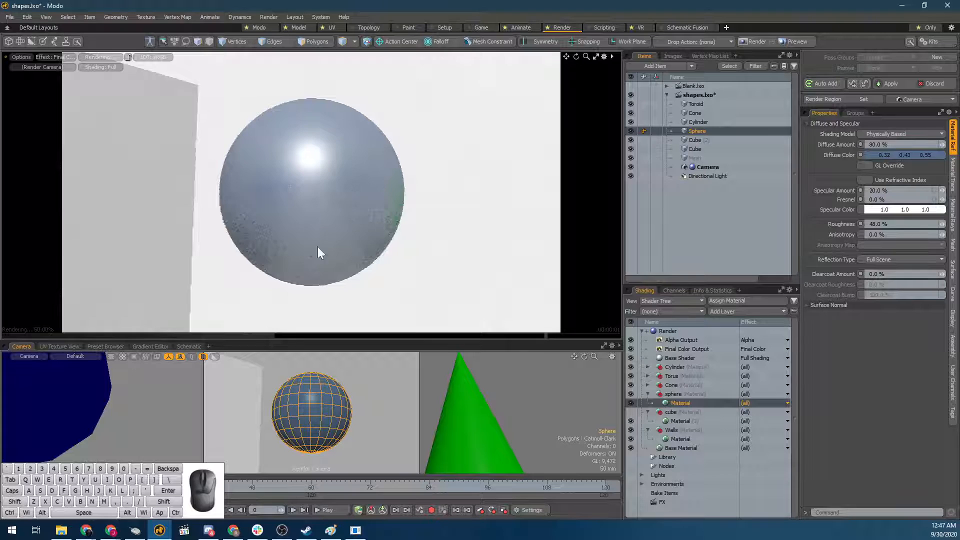
click(890, 273)
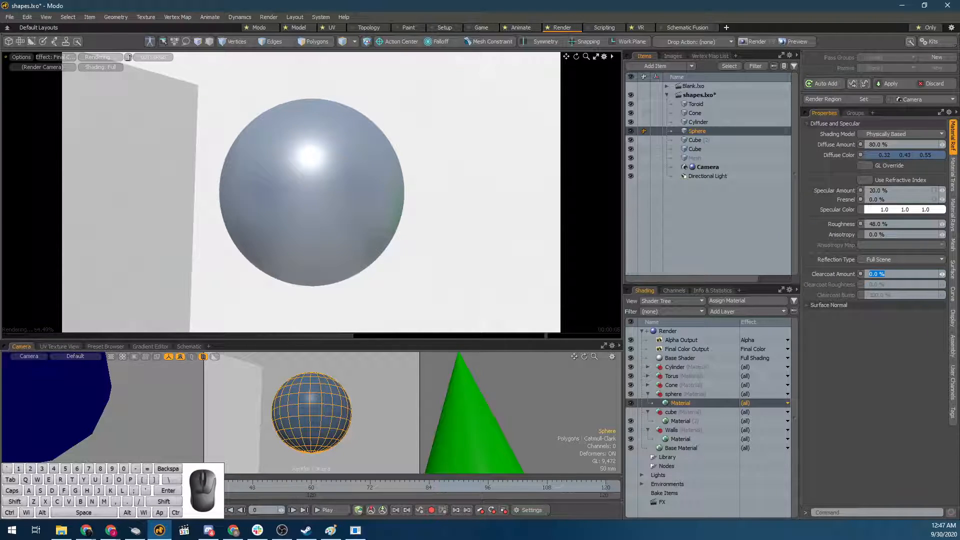
text(80)
key(Return)
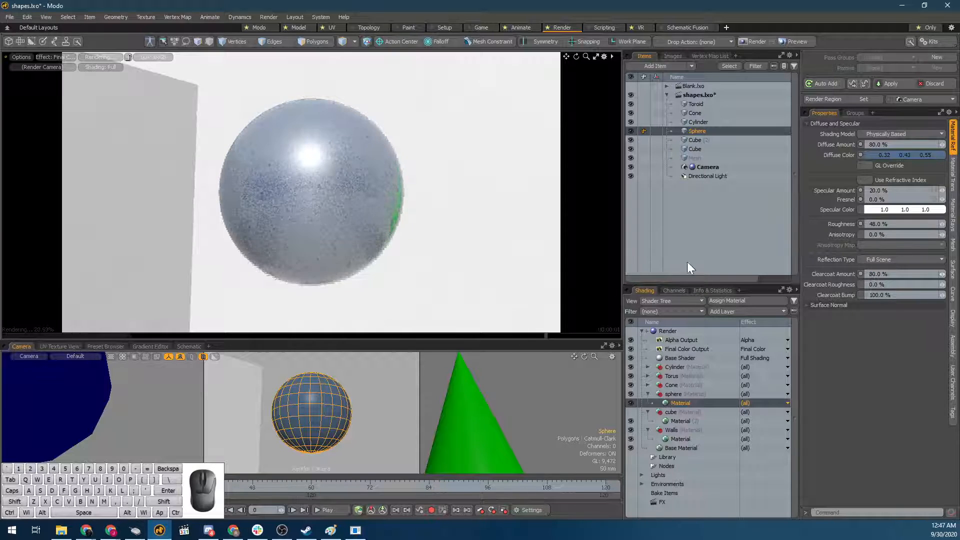
alt+drag(542, 229, 455, 245)
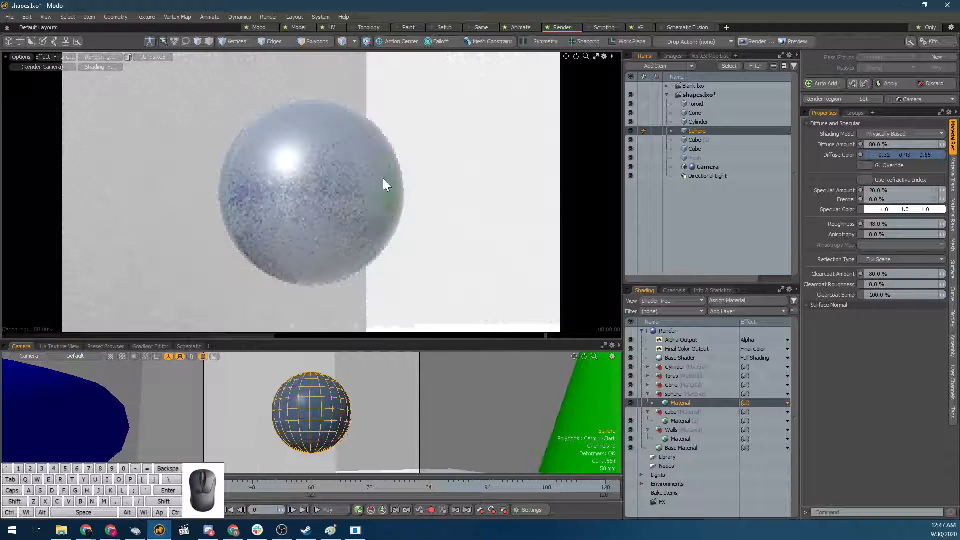
alt+drag(398, 197, 381, 202)
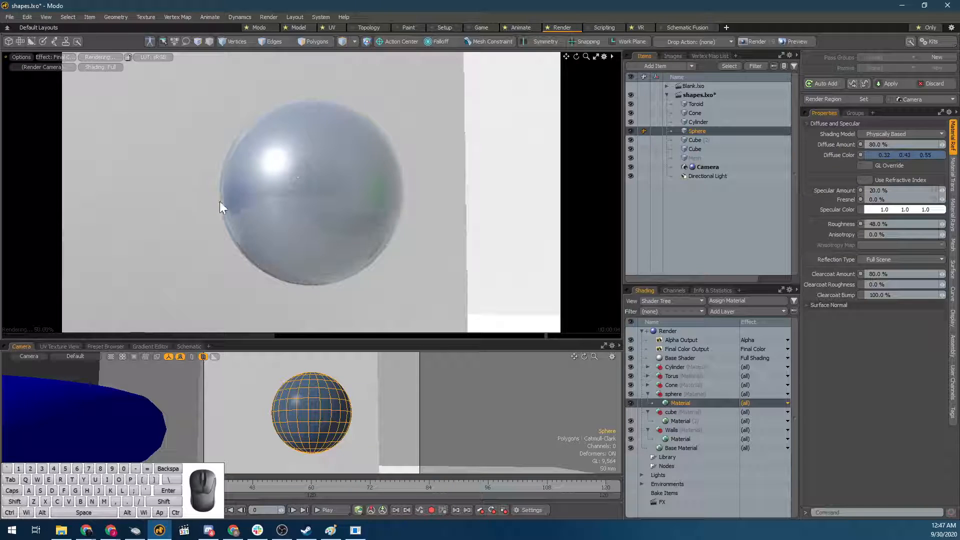
alt+drag(242, 189, 279, 227)
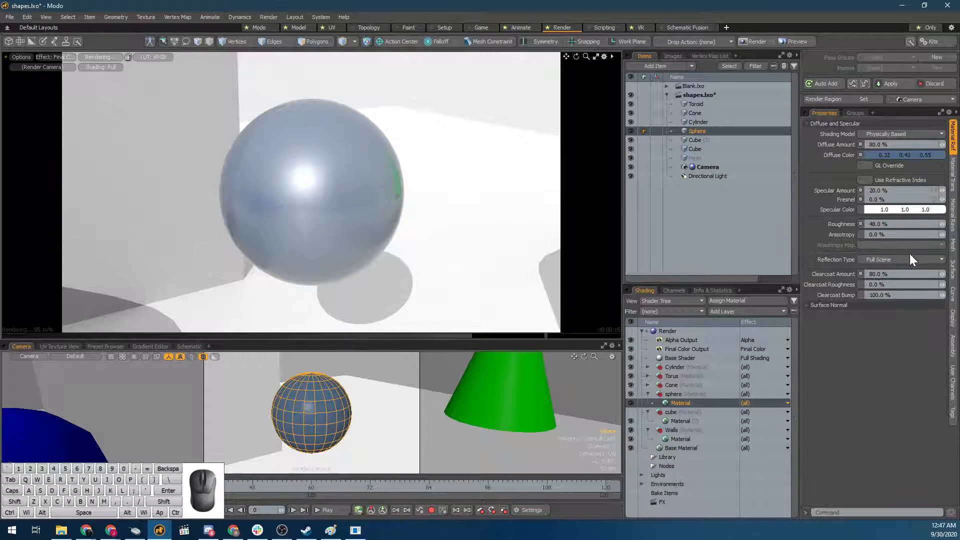
Set the sphere material's roughness to 0%.
click(877, 223)
text(0)
key(Return)
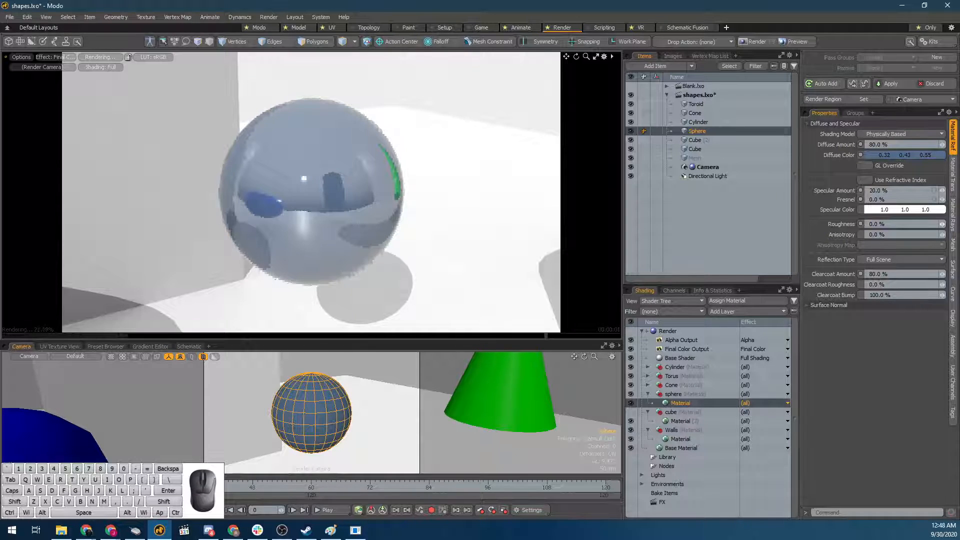
Try clearcoat roughness values of 40% and 100% on the sphere material, and reset it to 0%.
click(872, 285)
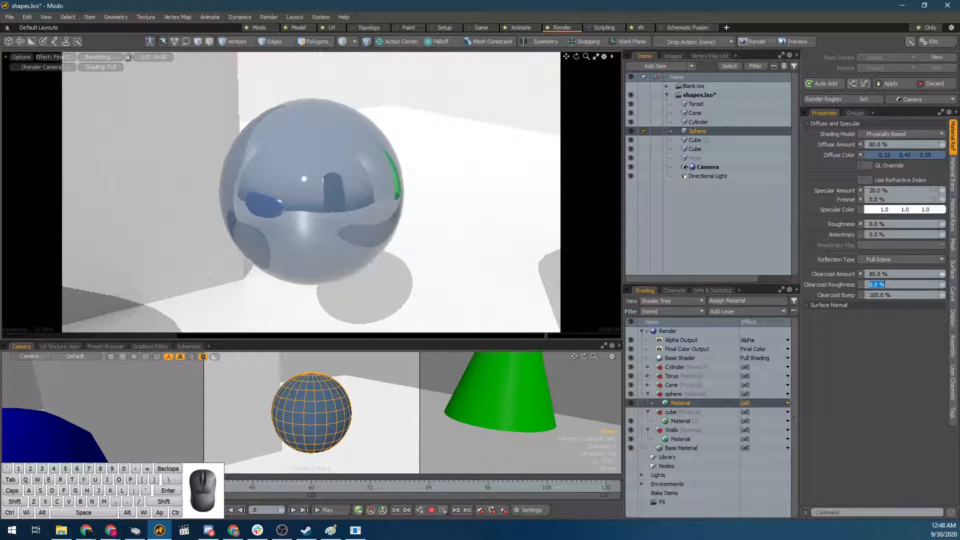
key(Return)
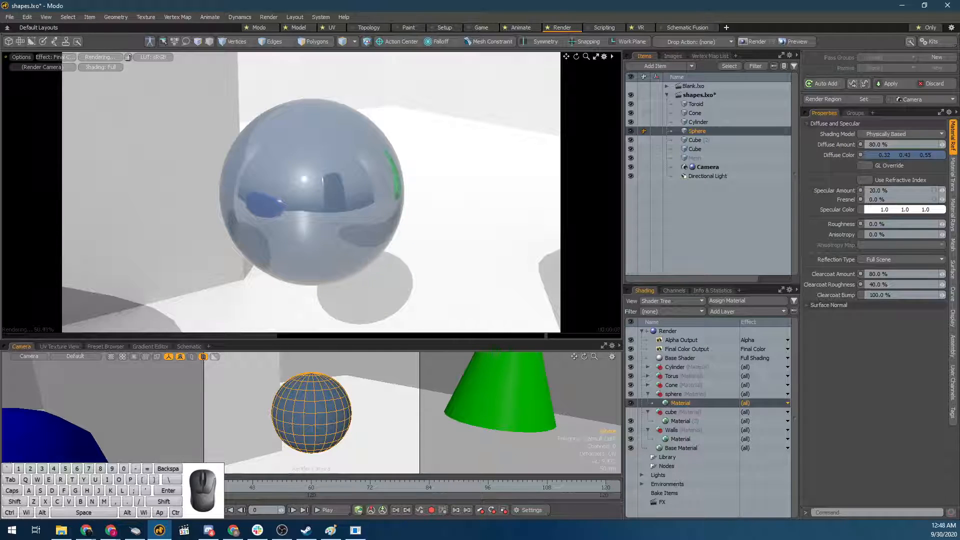
drag(943, 284, 957, 285)
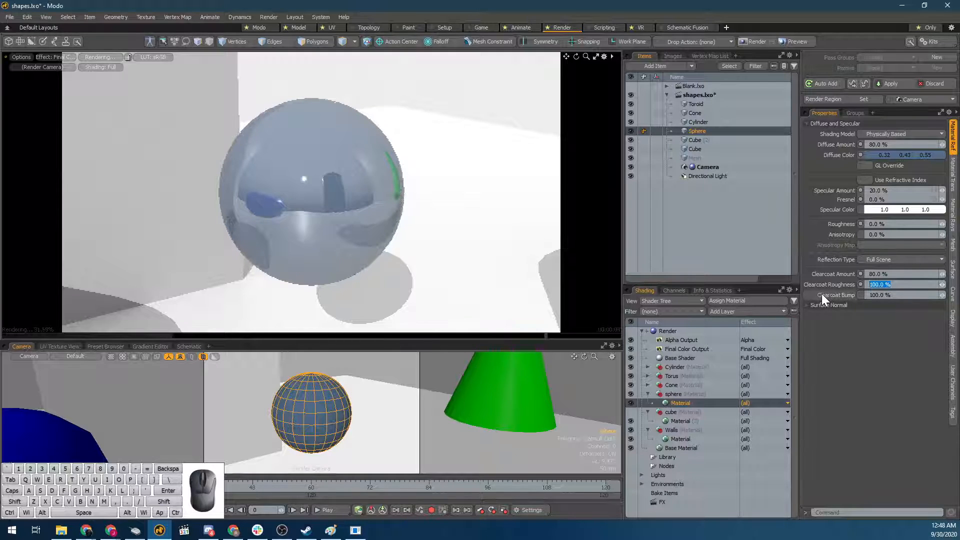
click(879, 284)
text(0)
key(Return)
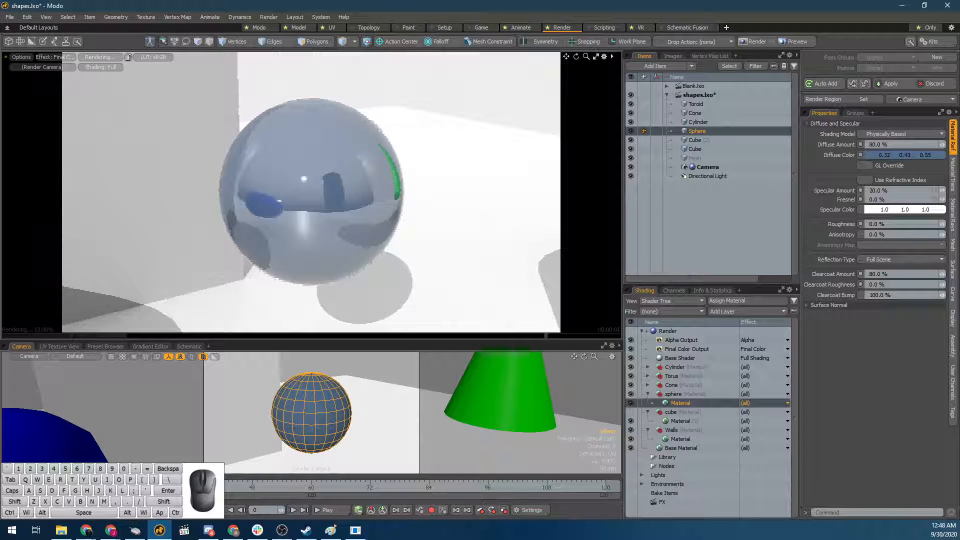
Look over the sphere material's Surface Normal settings and bring up its transparency settings.
click(851, 306)
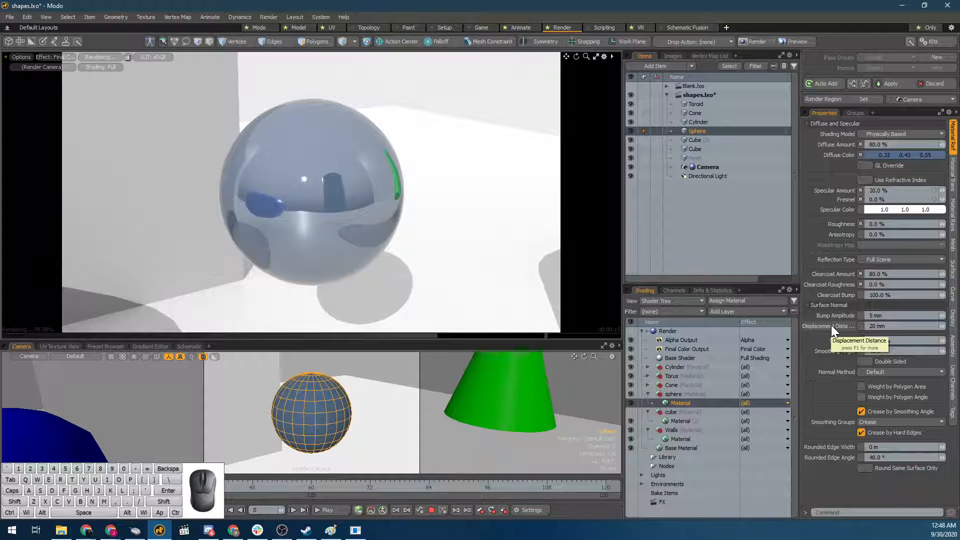
click(834, 303)
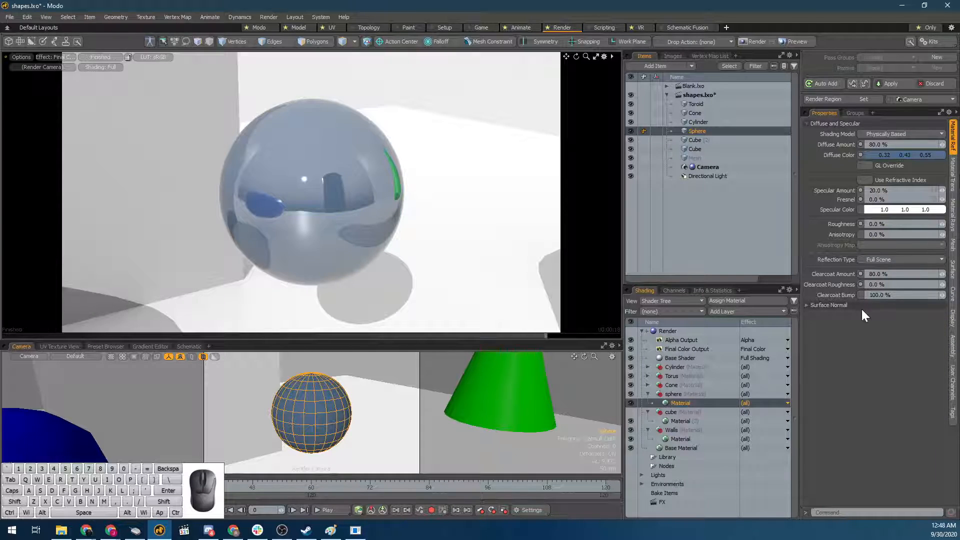
click(952, 181)
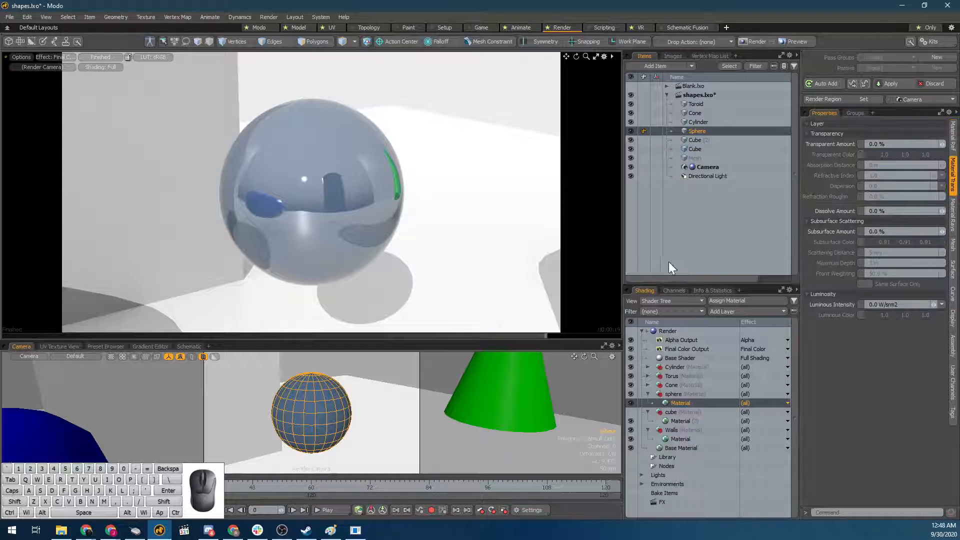
Select the blue torus, frame it in the render view, and reveal its material's Layer settings.
alt+drag(480, 220, 420, 261)
click(260, 256)
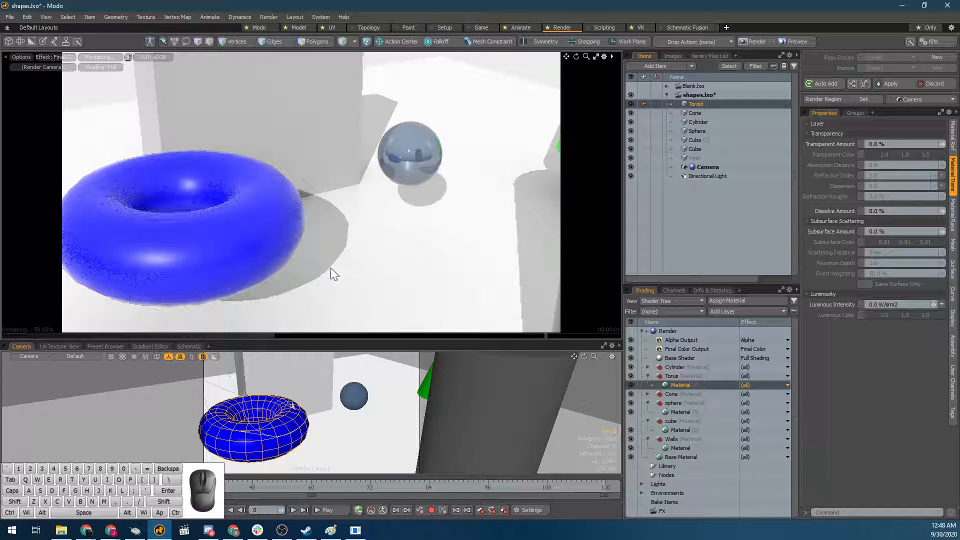
click(284, 269)
alt+drag(283, 269, 280, 225)
click(247, 256)
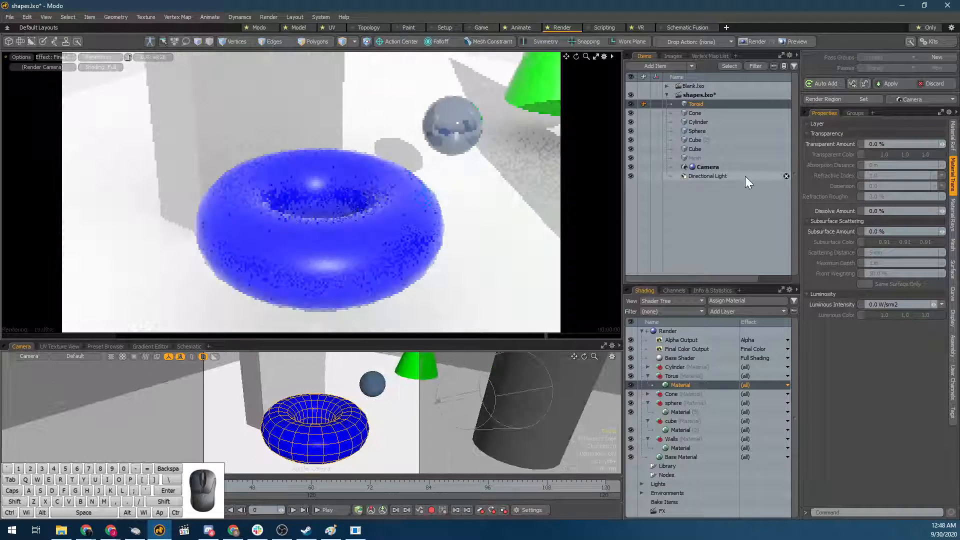
click(856, 125)
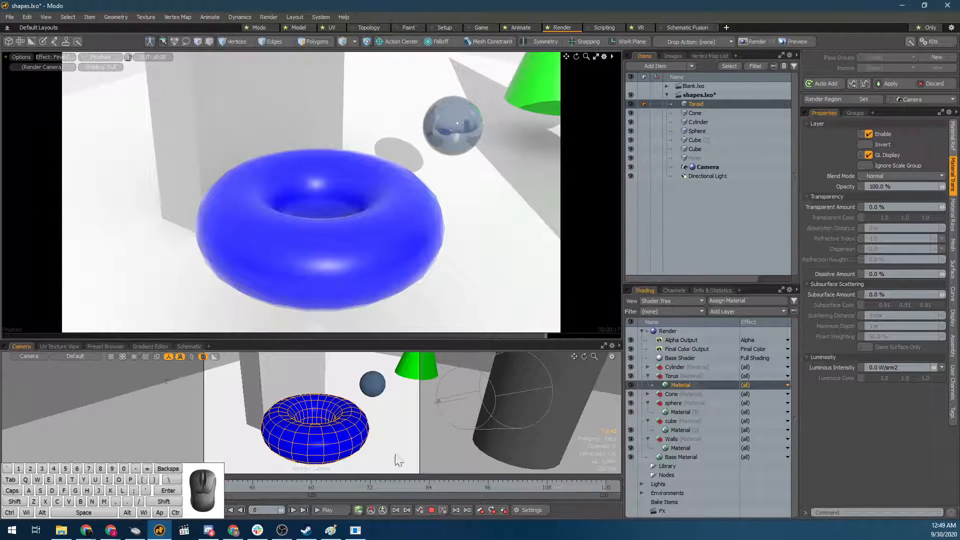
Duplicate the torus material inside the Torus group of the Shader Tree.
double_click(679, 383)
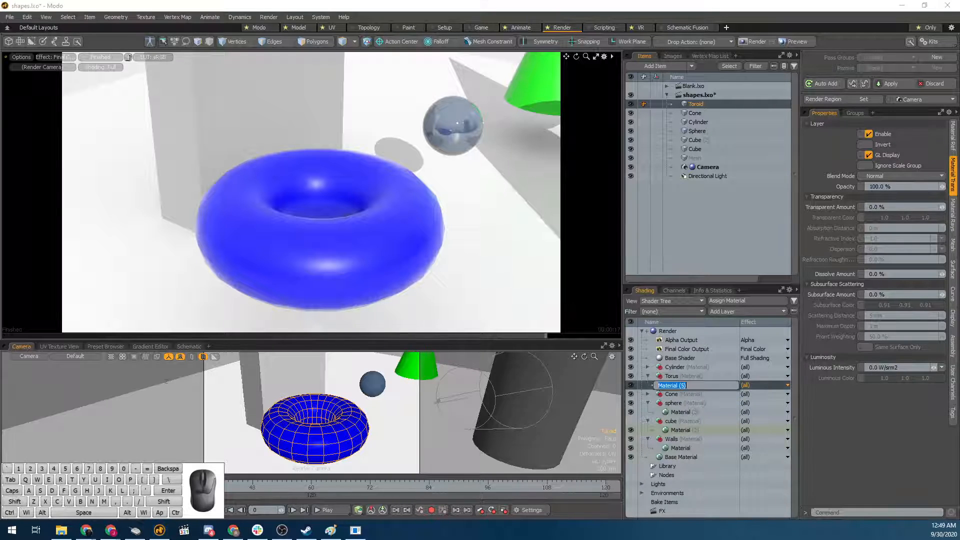
click(755, 386)
key(ctrl+d)
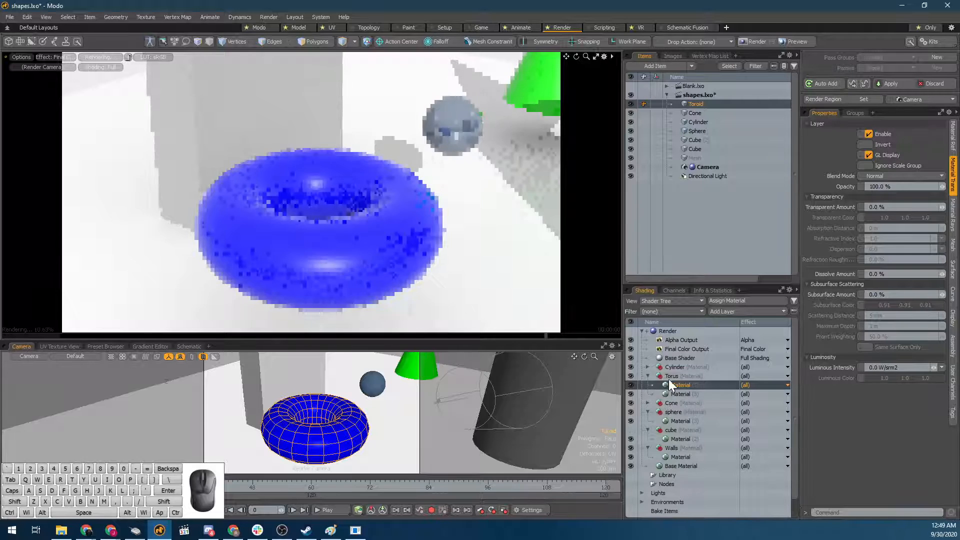
click(682, 394)
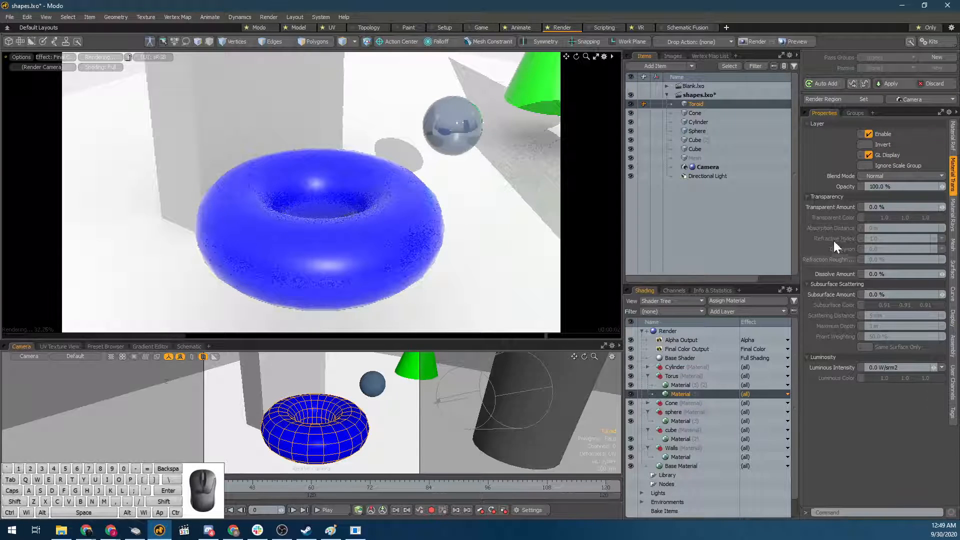
Set the diffuse color of the upper material in the Torus group to yellow (1.0, 1.0, 0.0).
click(952, 135)
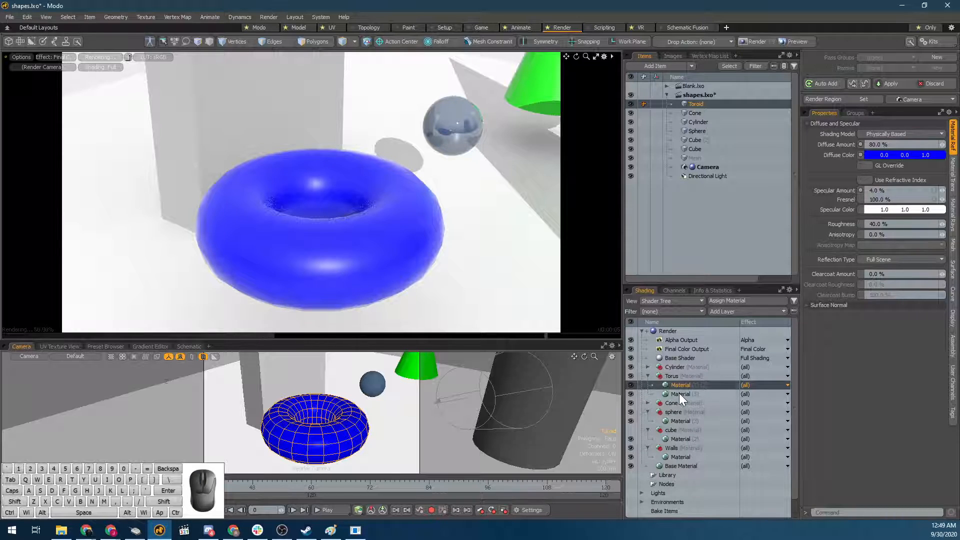
drag(671, 388, 683, 386)
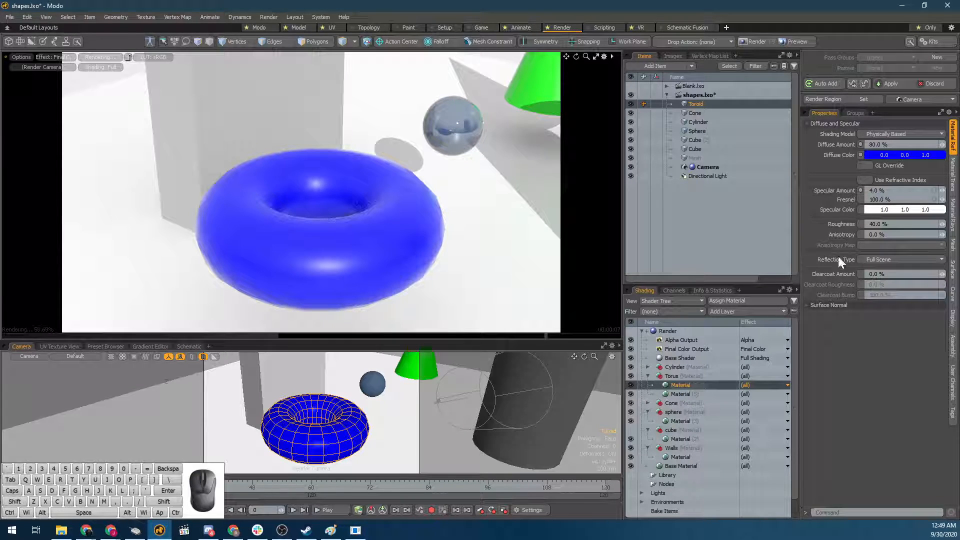
double_click(886, 155)
drag(583, 149, 672, 1)
click(881, 325)
drag(909, 157, 910, 155)
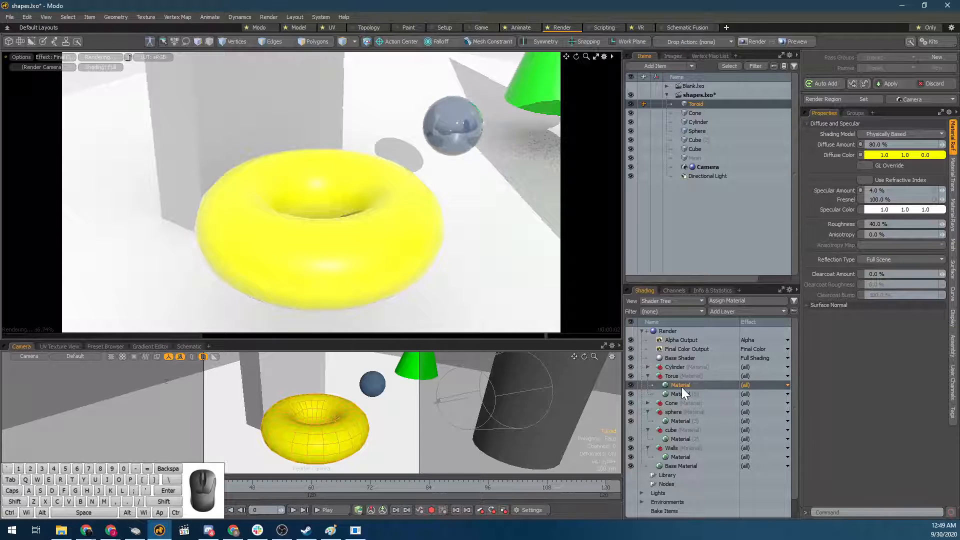
Toggle the yellow torus material layer off and on with its Enable option and its Shader Tree visibility, leaving it enabled.
click(955, 175)
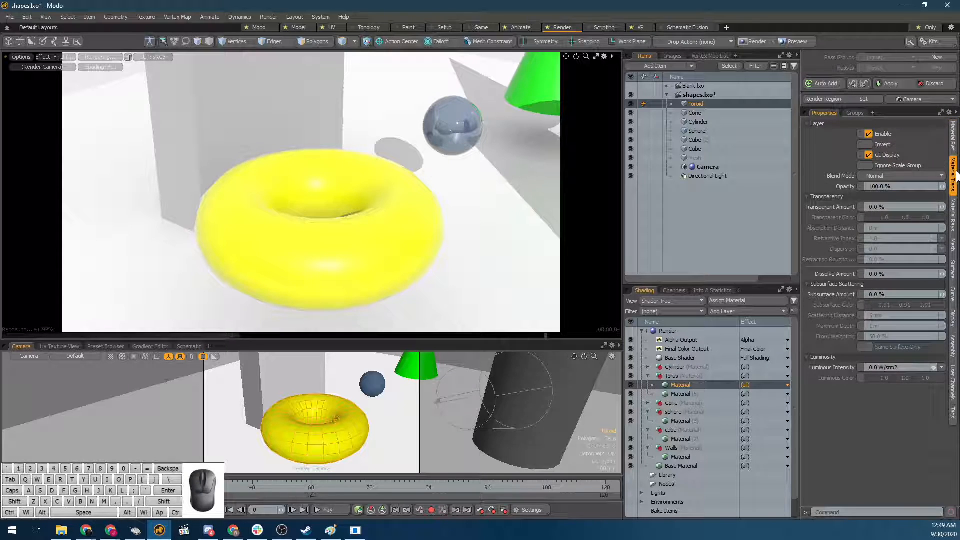
click(876, 134)
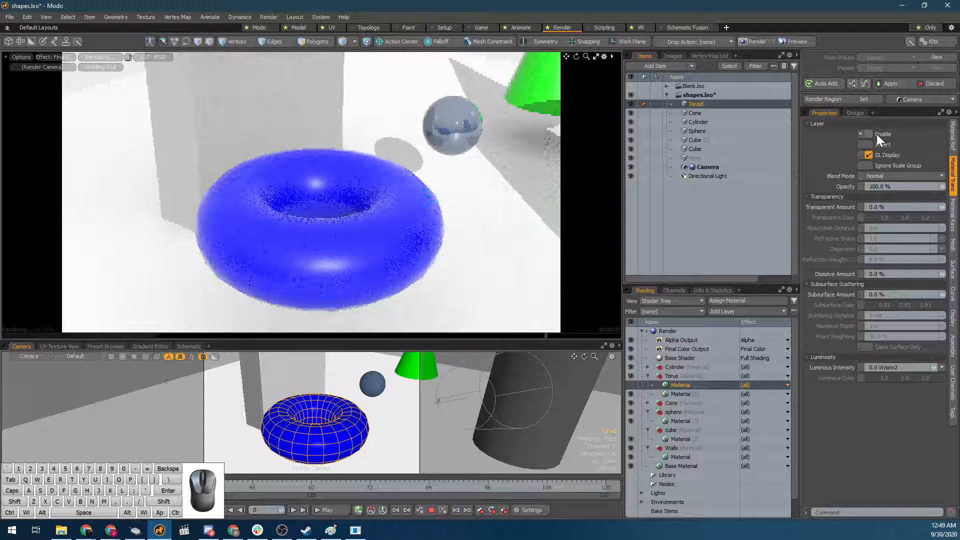
click(877, 134)
click(877, 134)
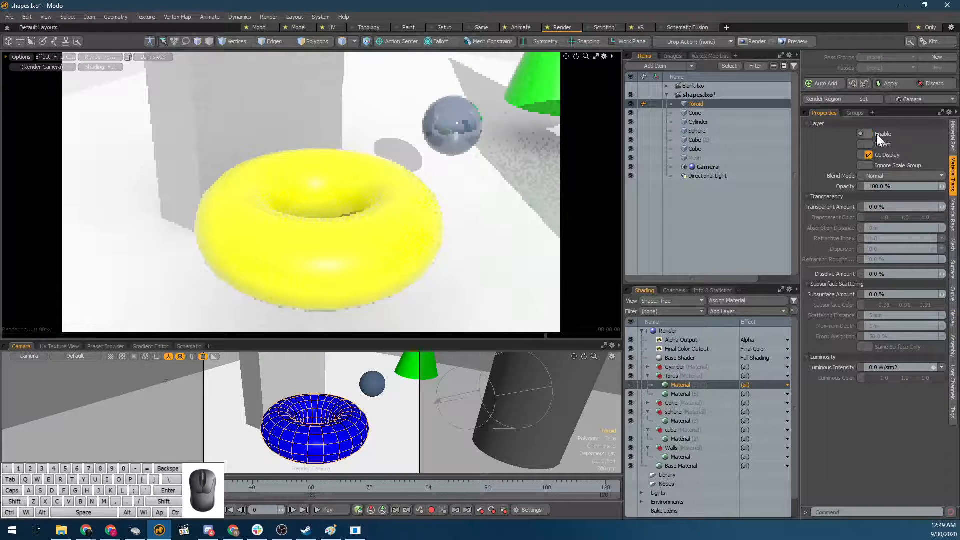
click(631, 385)
click(630, 385)
click(631, 385)
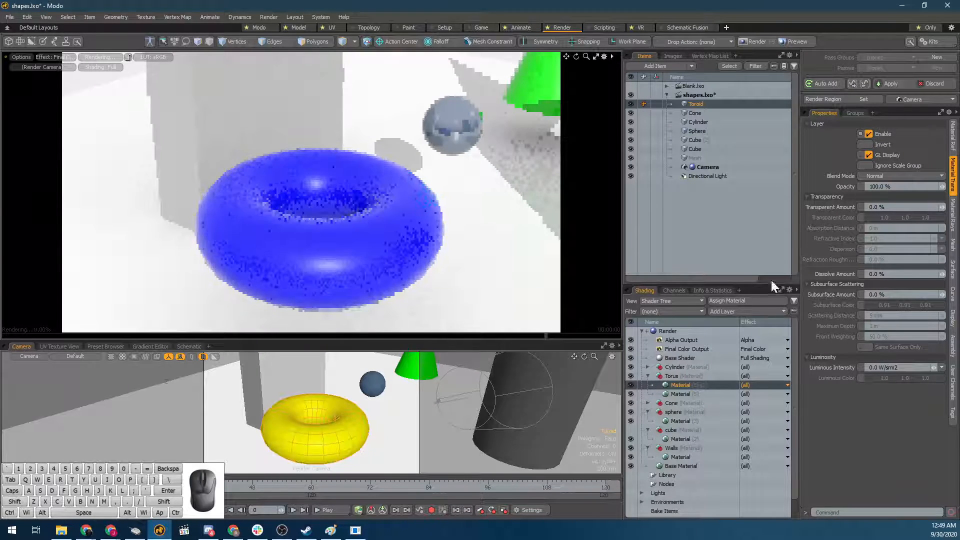
Invert the yellow torus material layer, and turn the inversion off again.
click(869, 144)
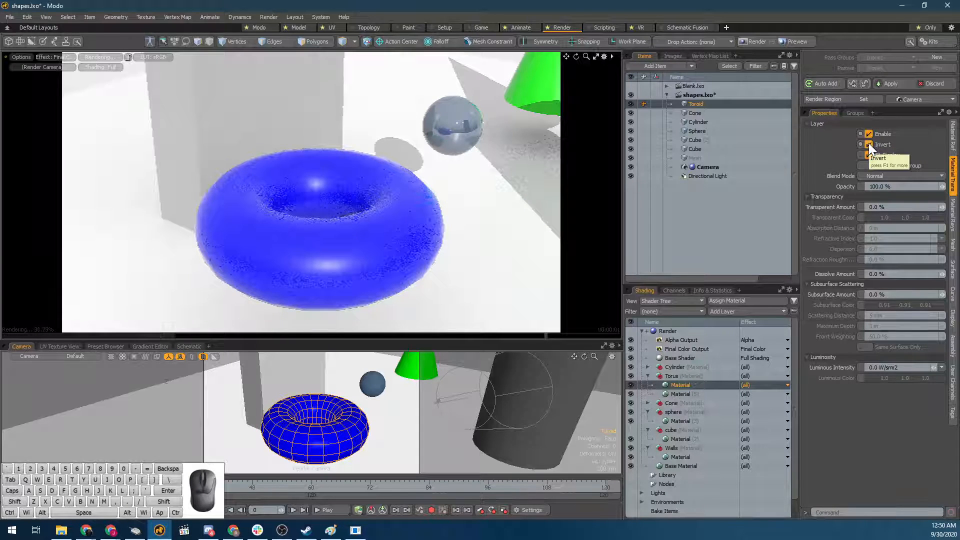
click(868, 144)
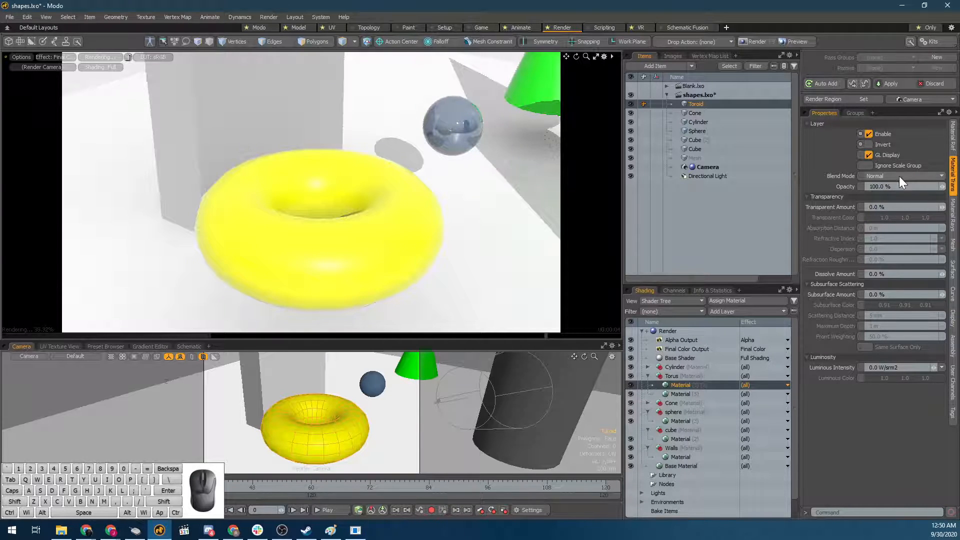
Set the upper torus material's diffuse color to white (1.0, 1.0, 1.0) and invert the layer.
click(953, 136)
drag(922, 155, 953, 155)
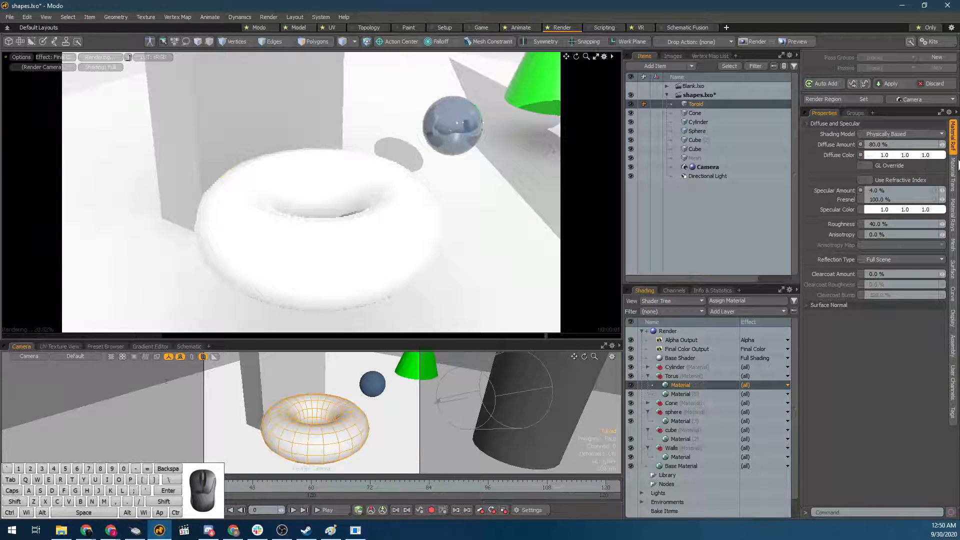
click(953, 173)
click(881, 144)
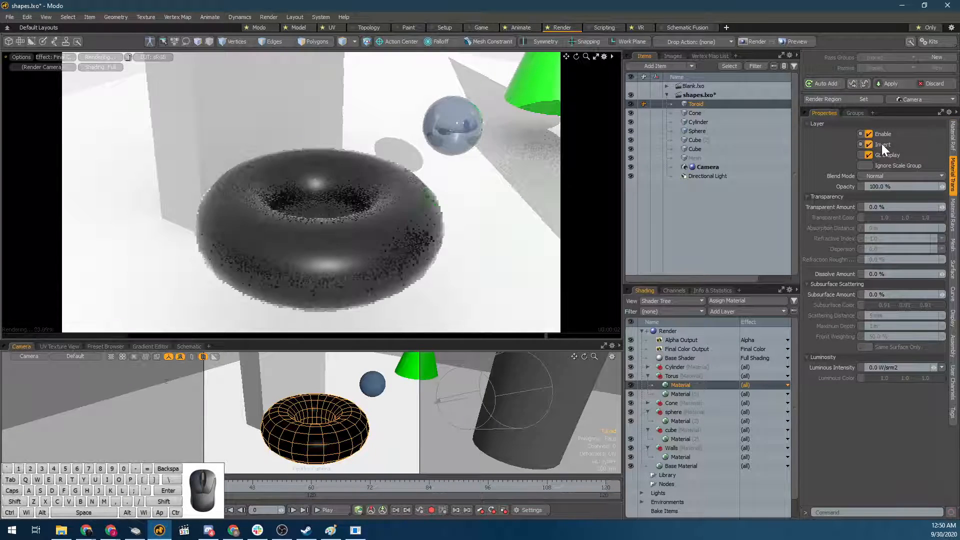
Turn off the layer inversion and set the upper torus material's diffuse color back to yellow.
click(882, 143)
click(952, 136)
drag(925, 155, 899, 157)
click(953, 175)
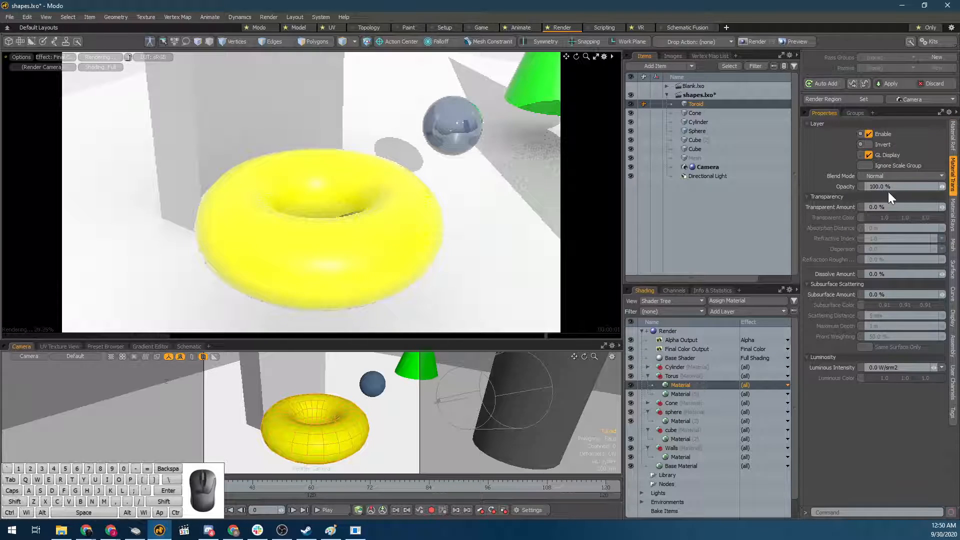
Try opacity values of 40% and 50% on the upper torus material layer, and restore it to 100%.
drag(942, 187, 912, 187)
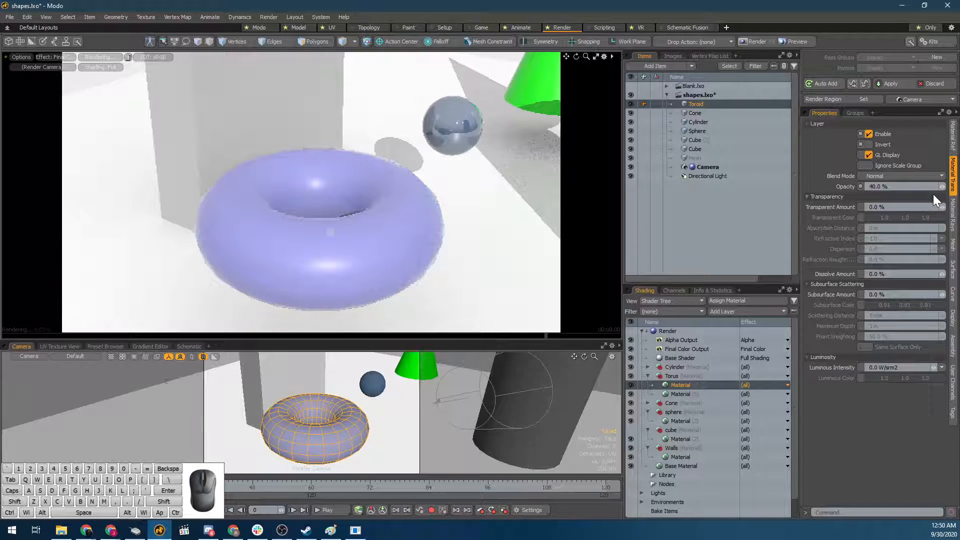
click(915, 186)
key(Return)
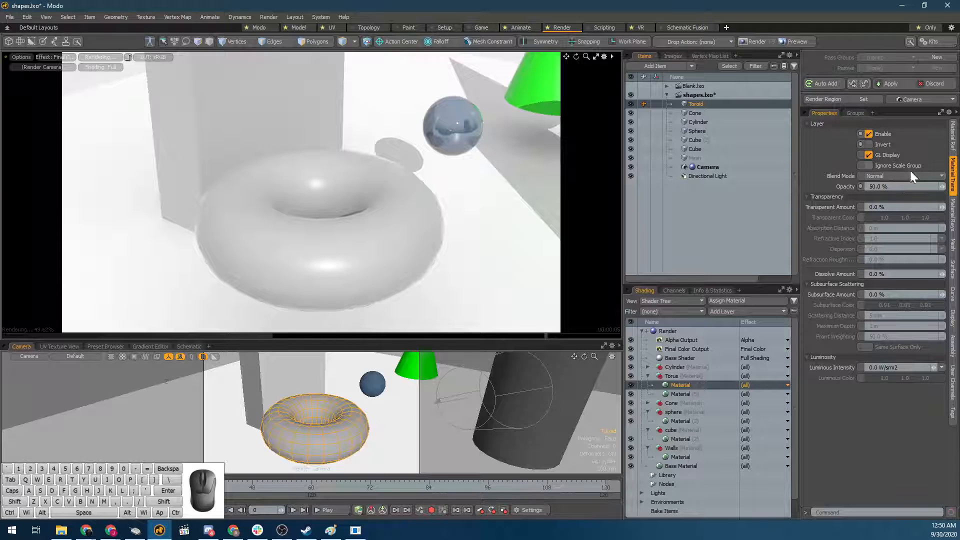
click(899, 186)
text(100)
key(Return)
Try the Add, Multiply, Overlay and Hard Light blend modes on the upper torus material layer.
click(913, 175)
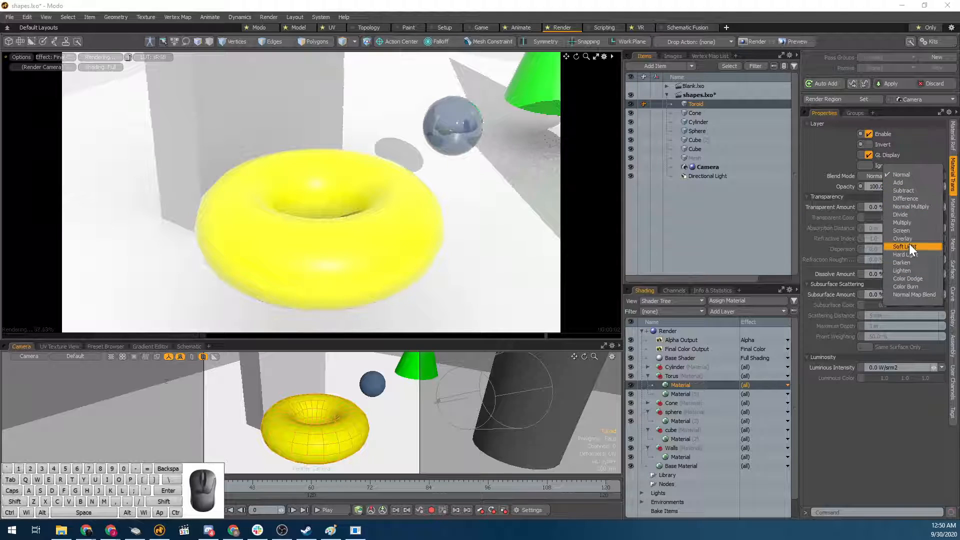
click(907, 183)
click(888, 175)
click(888, 198)
click(889, 175)
click(892, 193)
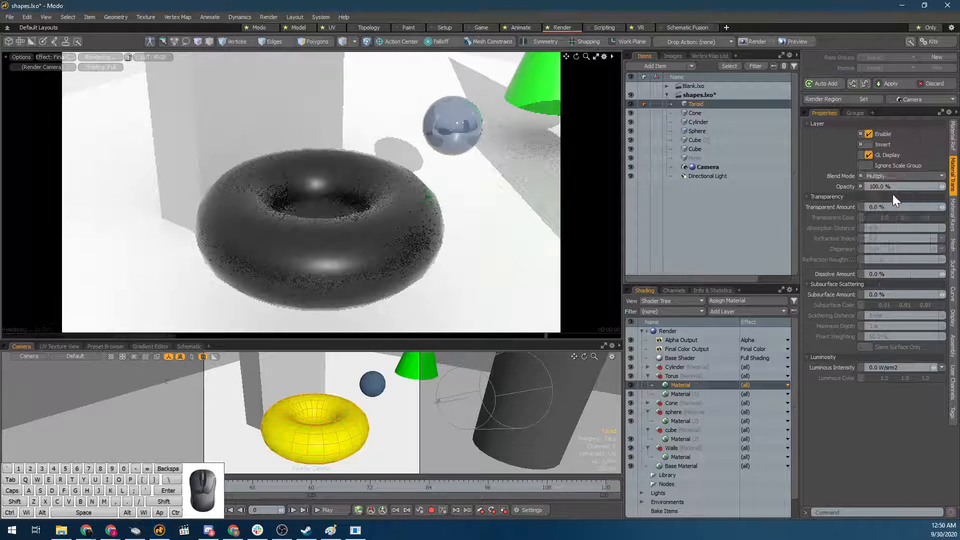
click(892, 176)
click(896, 193)
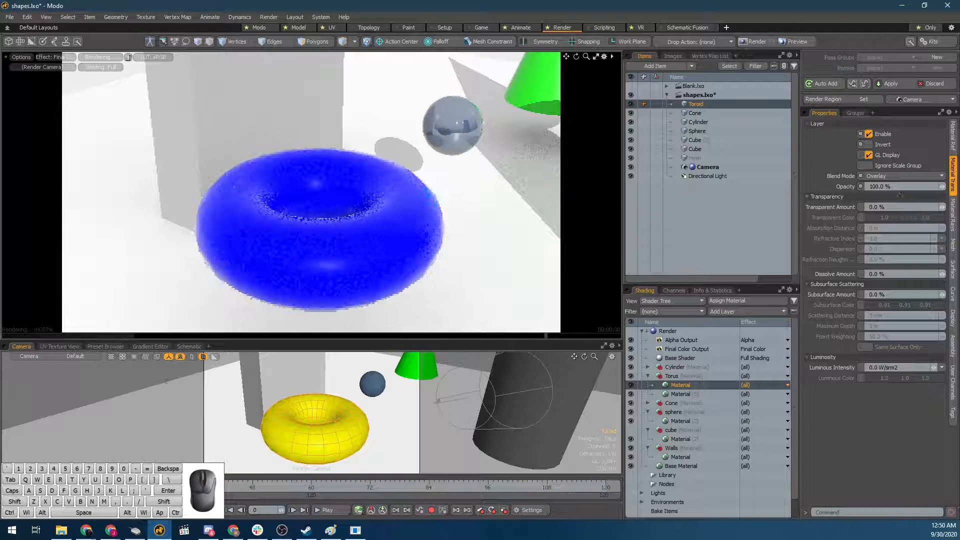
click(894, 178)
click(898, 192)
Try the Color Dodge, Normal Map Blend and Color Burn blend modes on the upper torus material layer, and restore it to Normal.
click(896, 178)
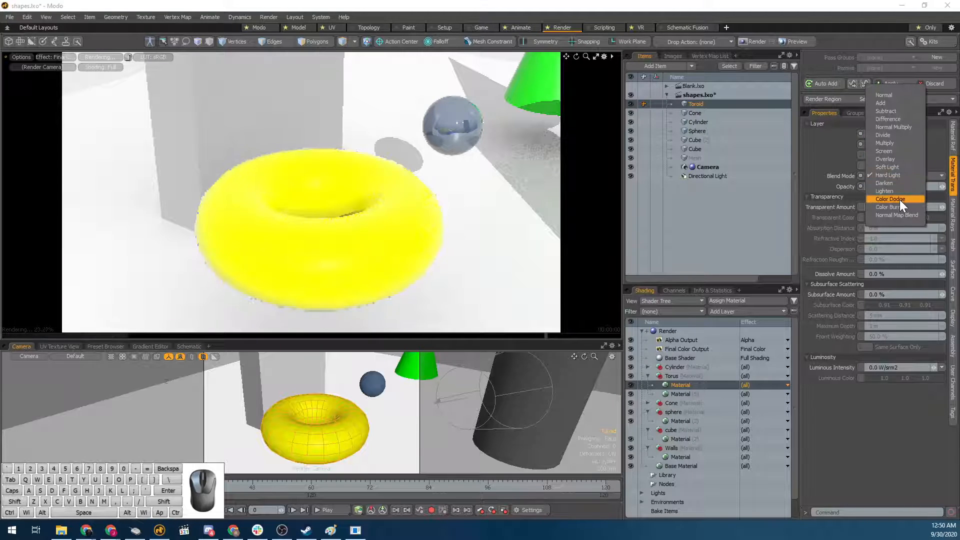
click(899, 199)
click(895, 176)
click(899, 194)
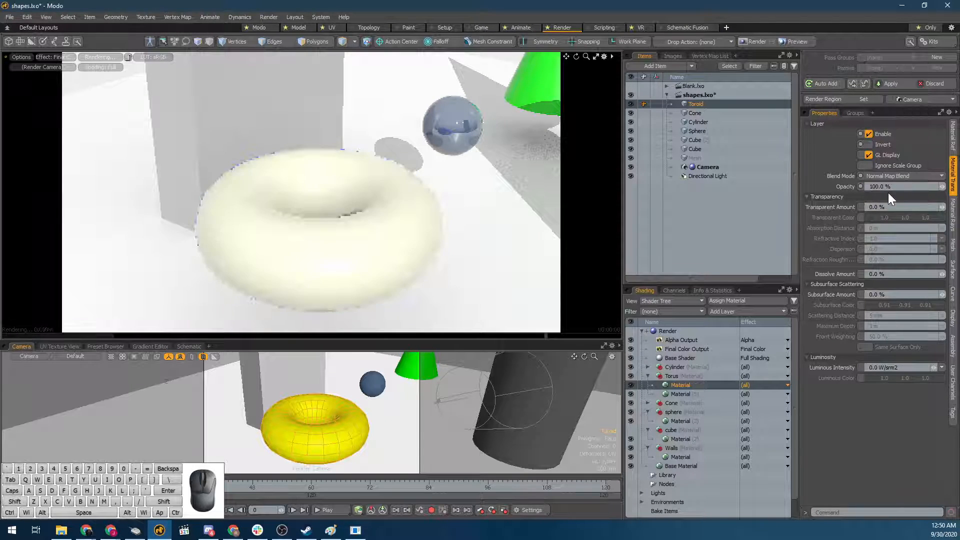
click(886, 179)
click(898, 175)
click(898, 173)
click(896, 168)
click(894, 174)
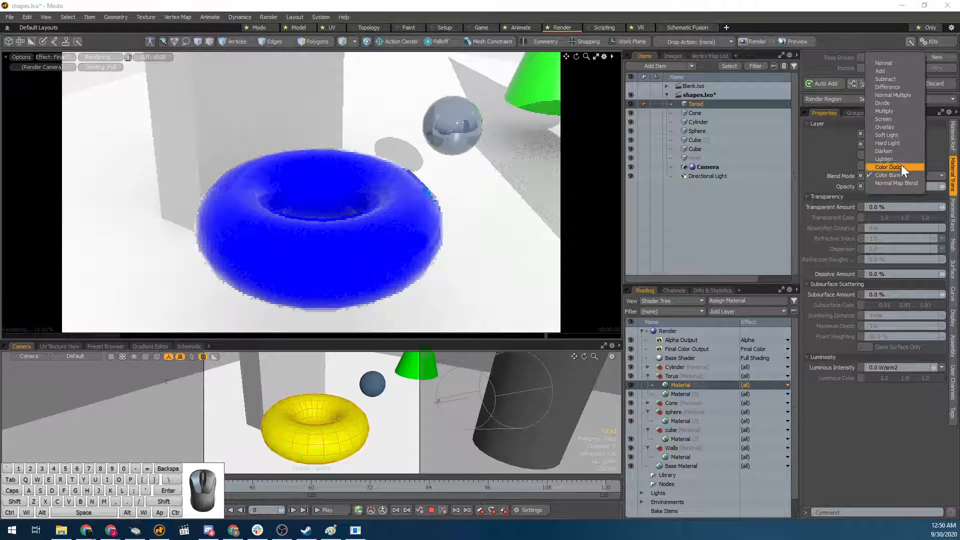
click(912, 64)
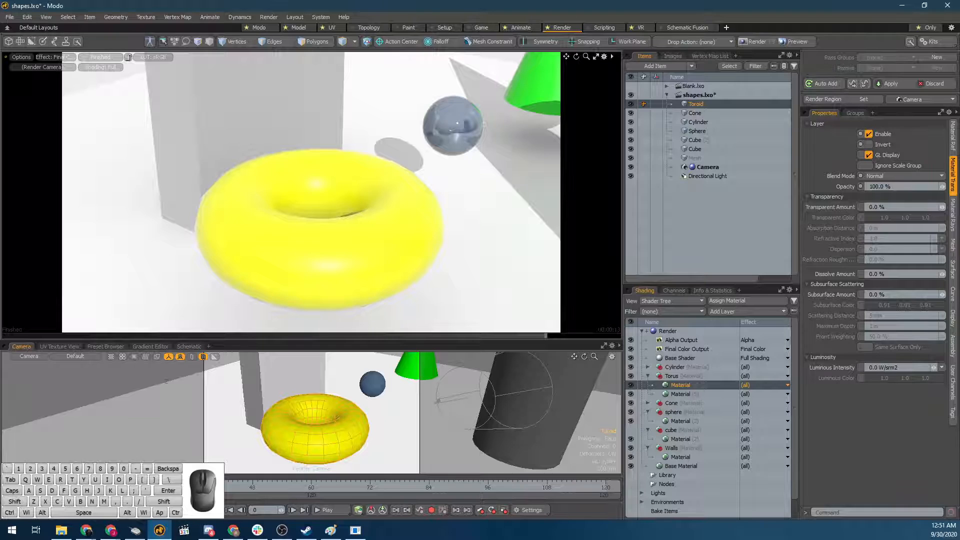
Collapse the Layer properties and delete the yellow upper material from the Torus group.
click(845, 123)
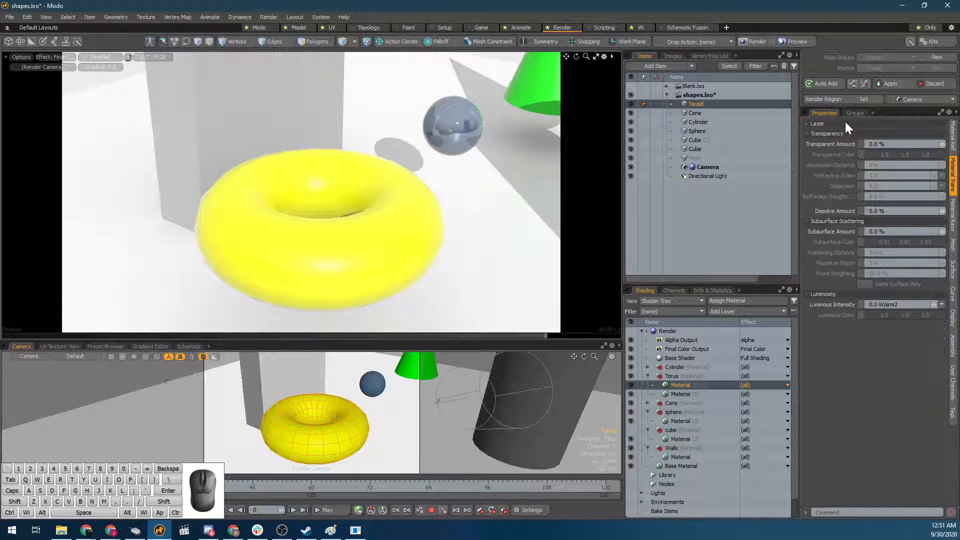
click(681, 393)
key(Delete)
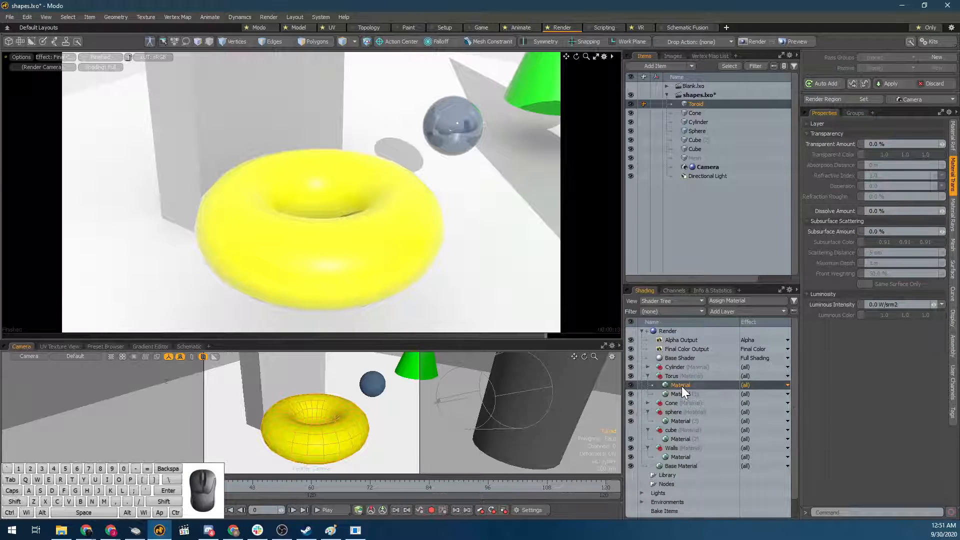
Set the blue torus material's transparent amount to 90%.
click(954, 182)
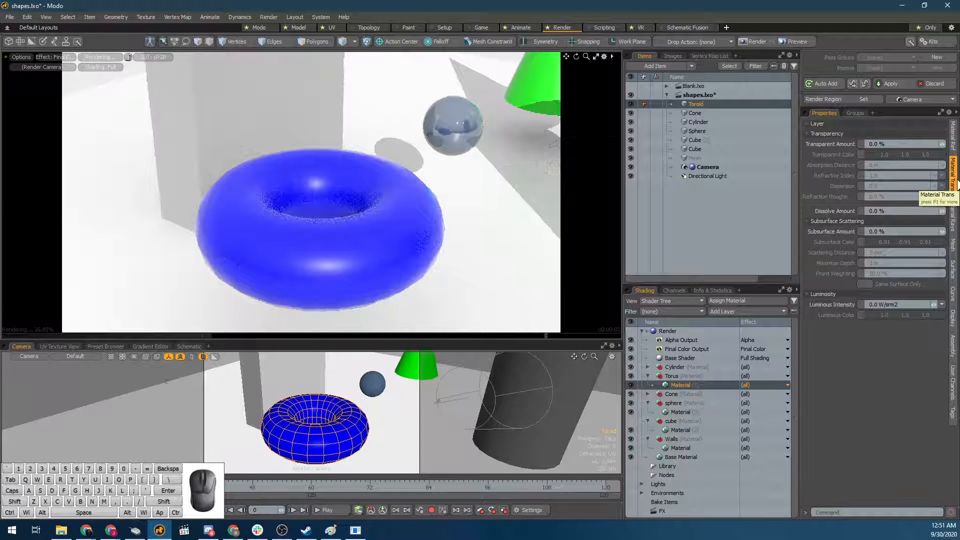
click(892, 144)
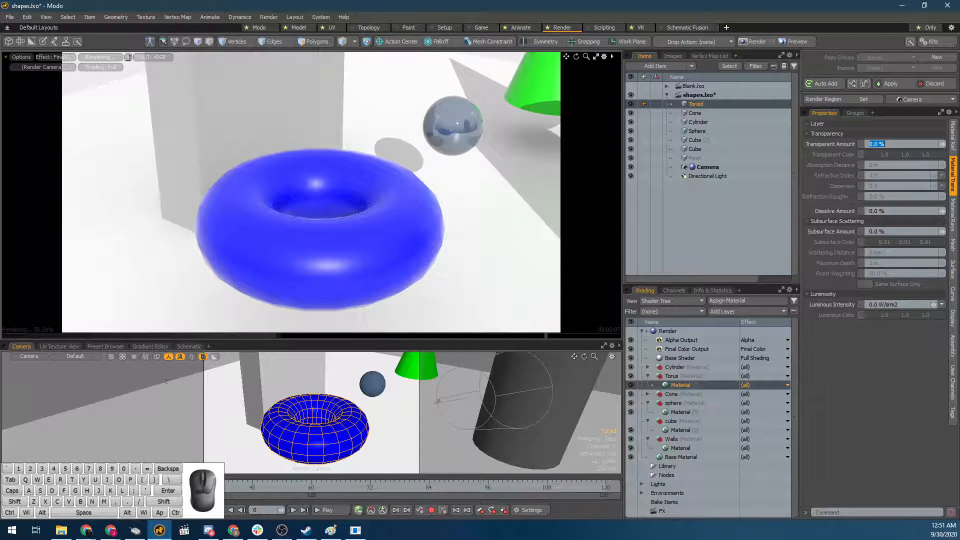
drag(942, 145, 959, 148)
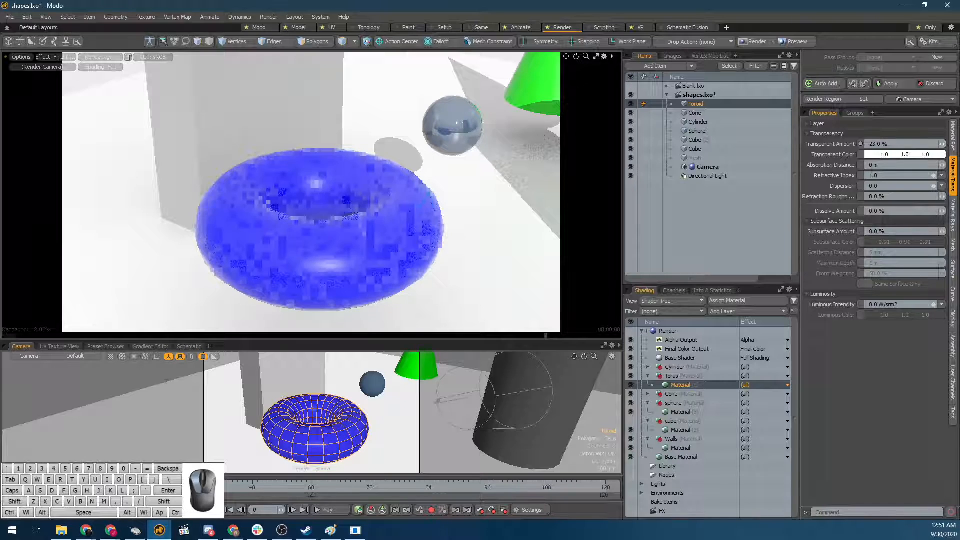
drag(958, 148, 959, 148)
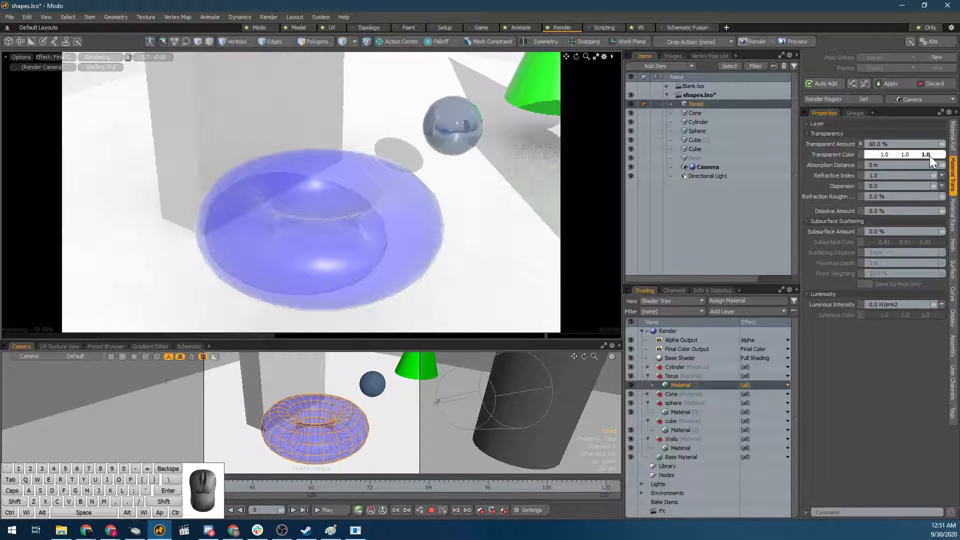
click(878, 144)
text(90)
key(Return)
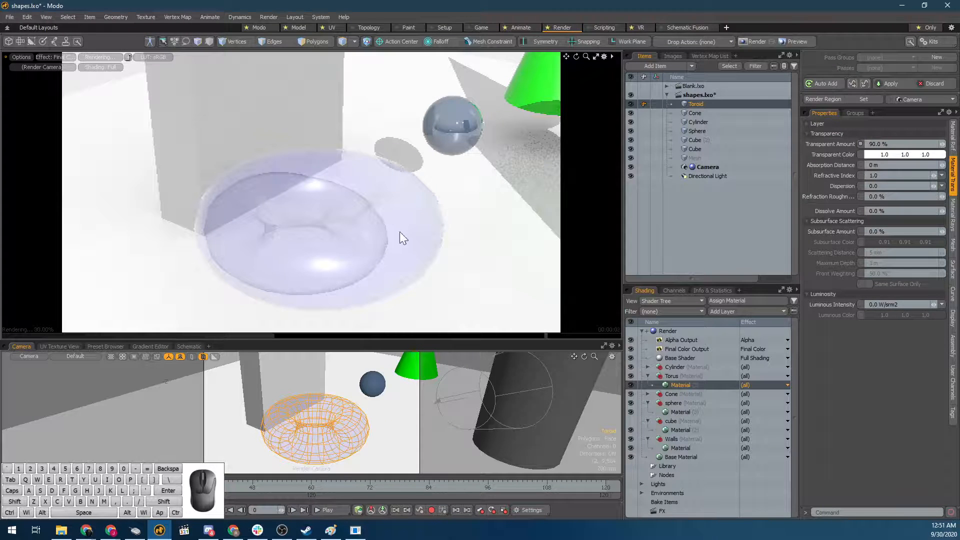
Reduce the torus material's diffuse amount to 0% and return to its transparency properties.
click(952, 134)
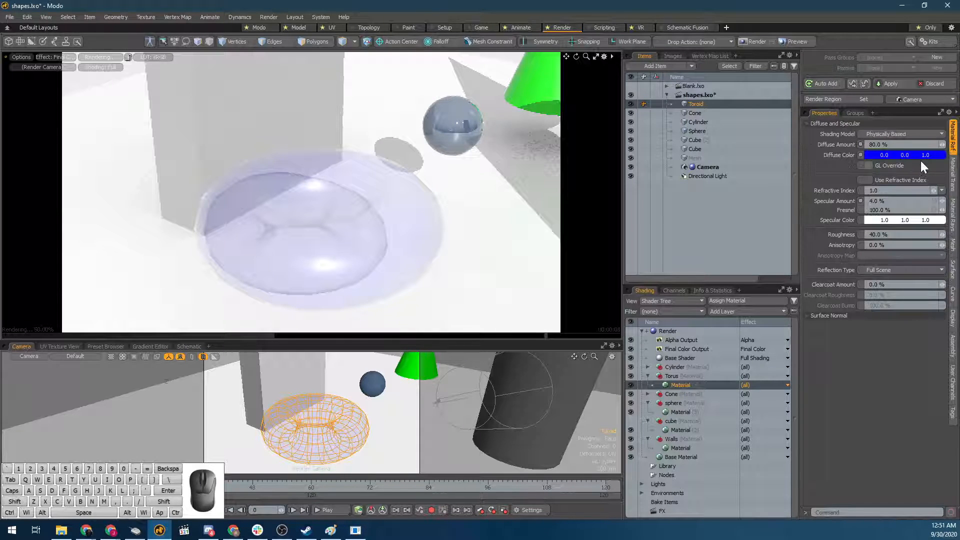
drag(940, 144, 934, 149)
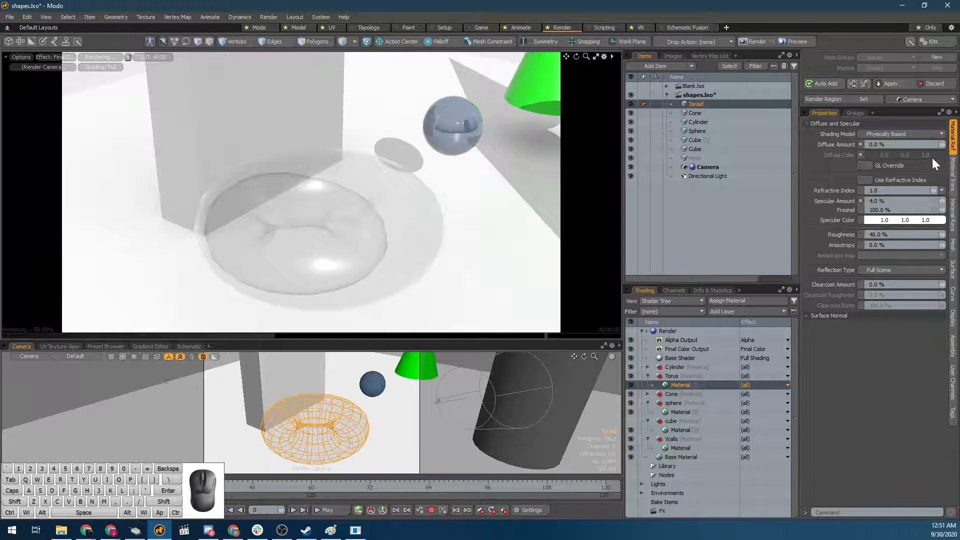
click(954, 180)
Try a pale orange transparent color (1.0, 0.83, 0.71) on the torus material, viewing the result from another angle.
click(877, 156)
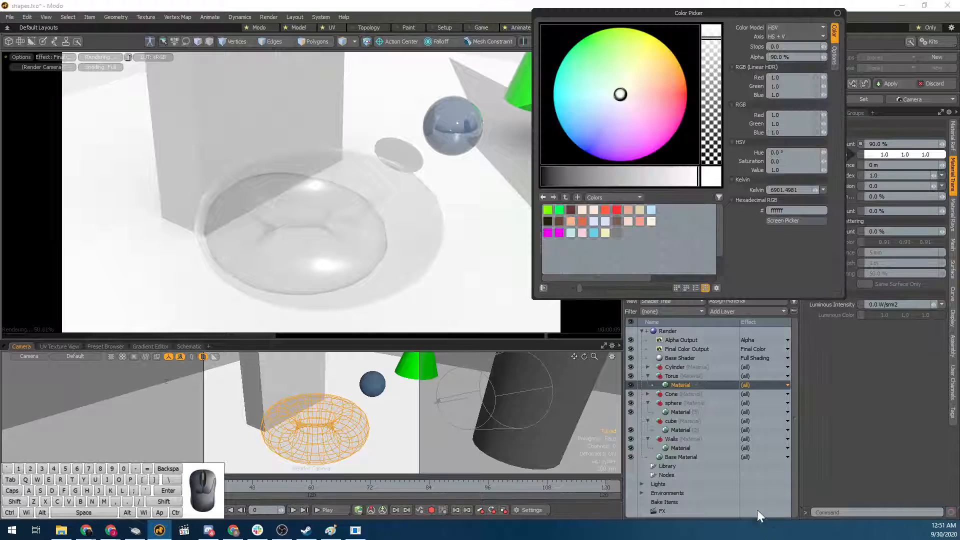
drag(619, 101, 654, 80)
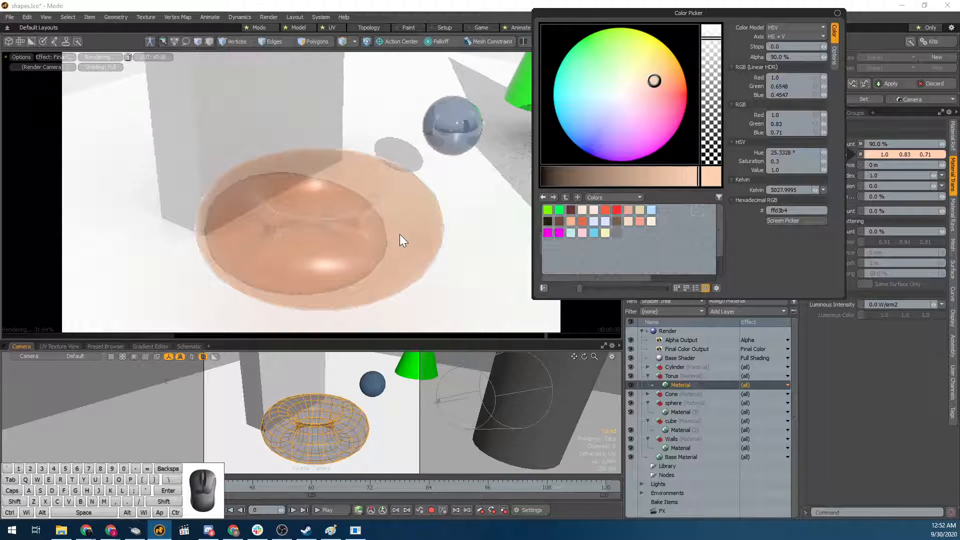
click(270, 230)
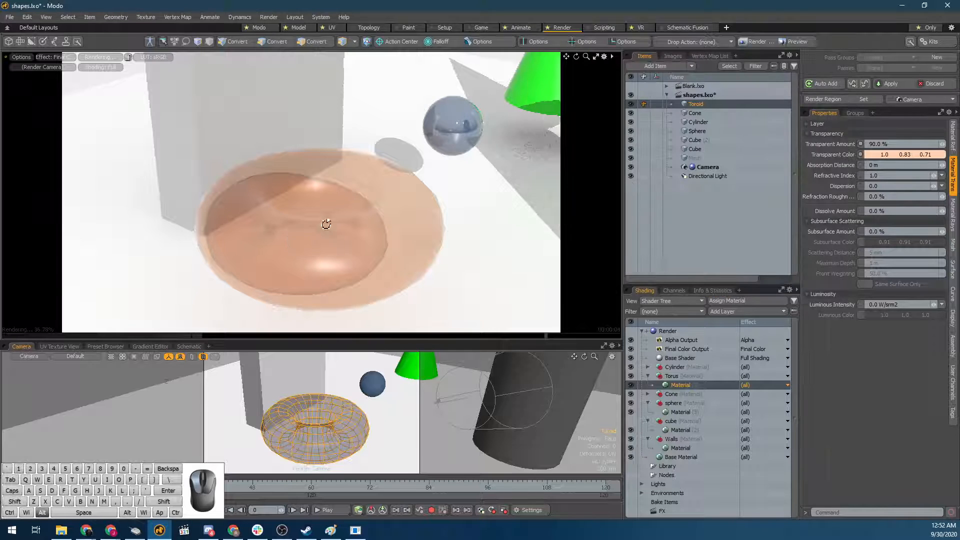
alt+drag(256, 249, 182, 295)
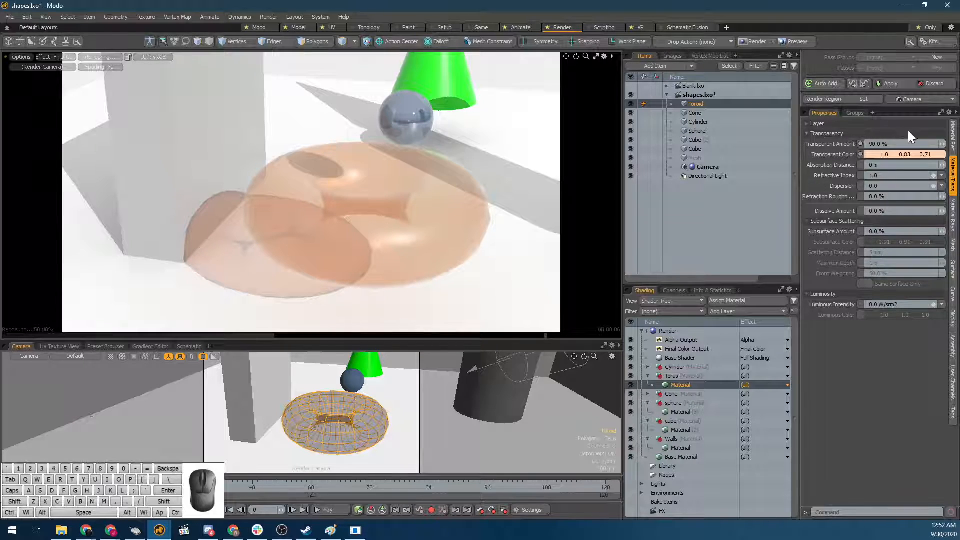
Try brown, magenta and pale lilac transparent colors on the torus material, and restore the color to white (1.0, 1.0, 1.0).
double_click(904, 154)
click(623, 175)
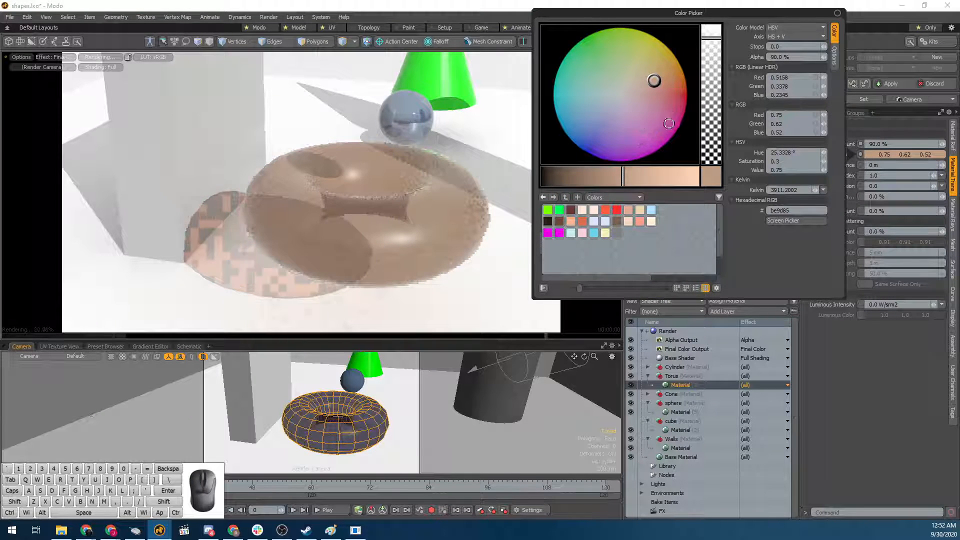
click(640, 157)
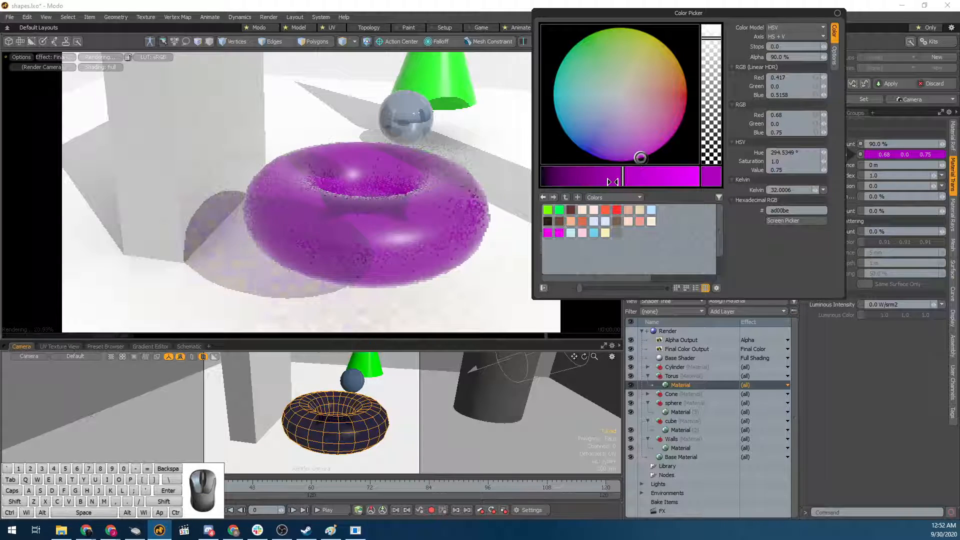
drag(612, 182, 694, 178)
click(620, 109)
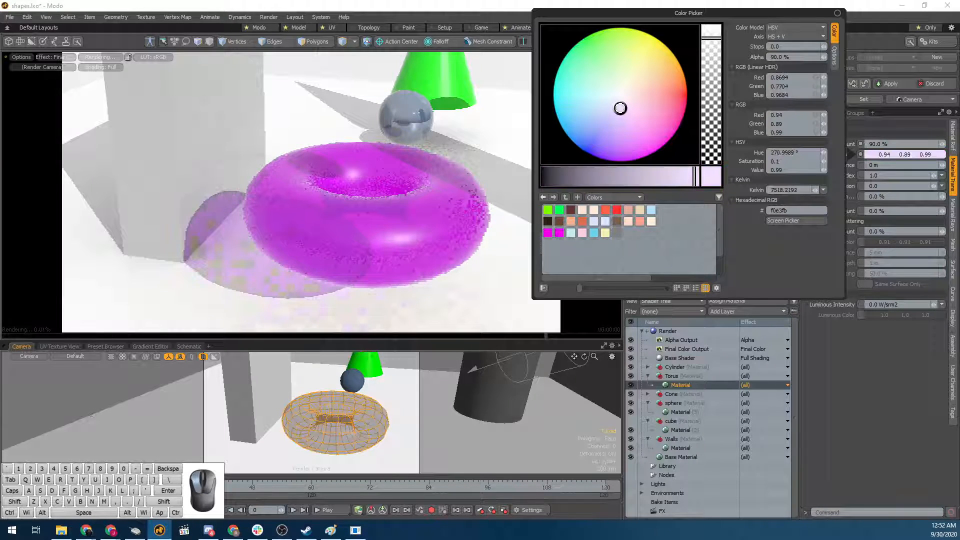
drag(621, 109, 622, 113)
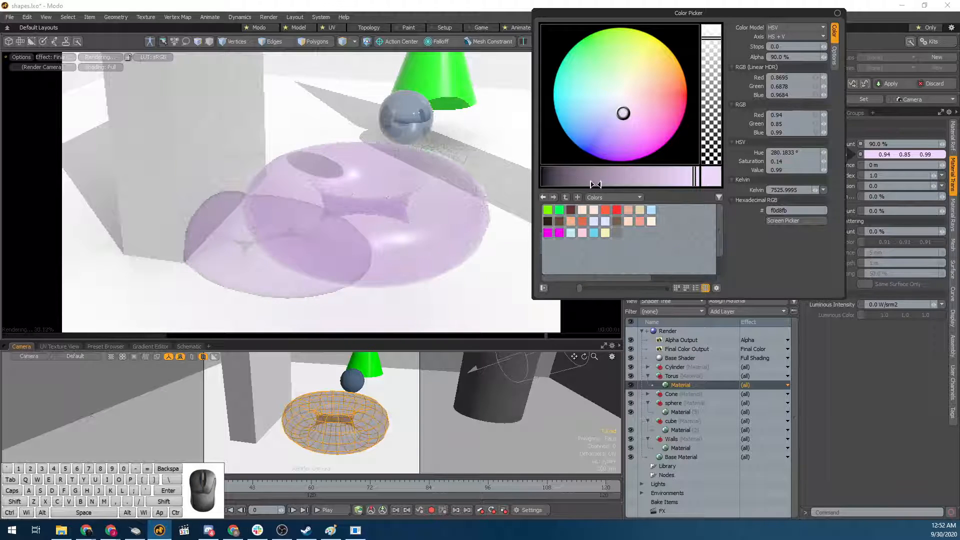
mouse_move(609, 118)
mouse_down()
mouse_move(628, 176)
mouse_move(559, 195)
mouse_move(552, 57)
mouse_move(573, 30)
mouse_move(615, 93)
mouse_up()
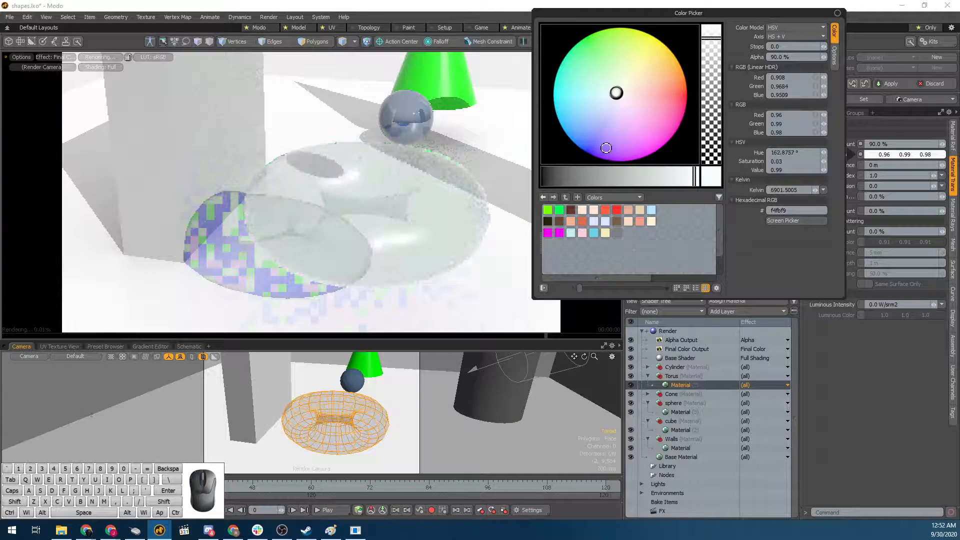
drag(490, 176, 884, 193)
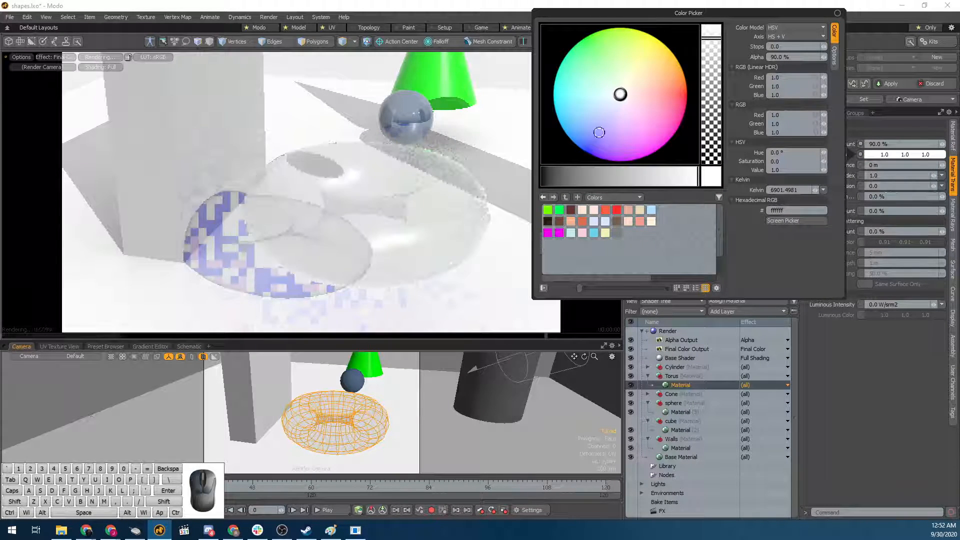
click(878, 467)
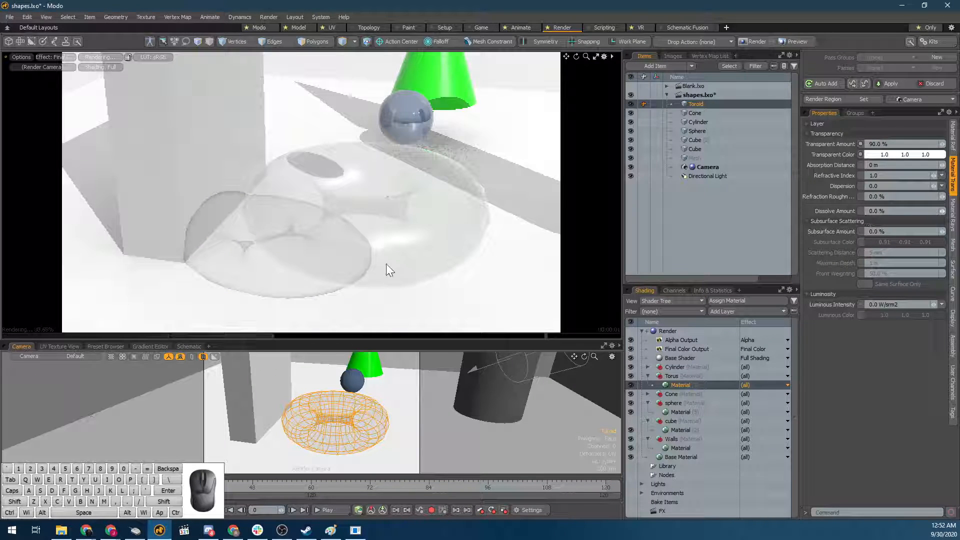
Convert the torus mesh to Catmull-Clark subdivision surfaces to smooth it.
alt+drag(397, 251, 445, 262)
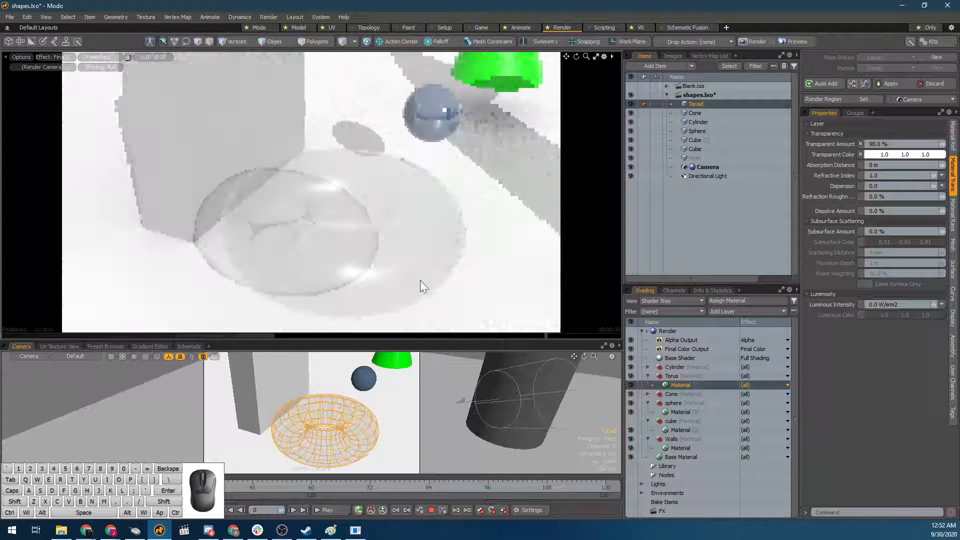
click(363, 248)
key(shift+Tab)
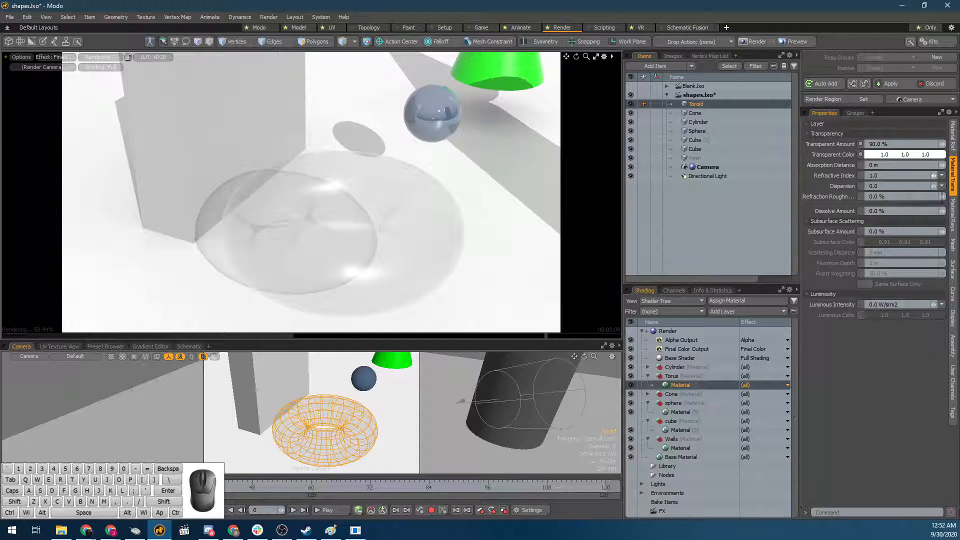
Set the torus material's refractive index to the 1.2 Carbon Dioxide (Liquid) preset.
click(845, 170)
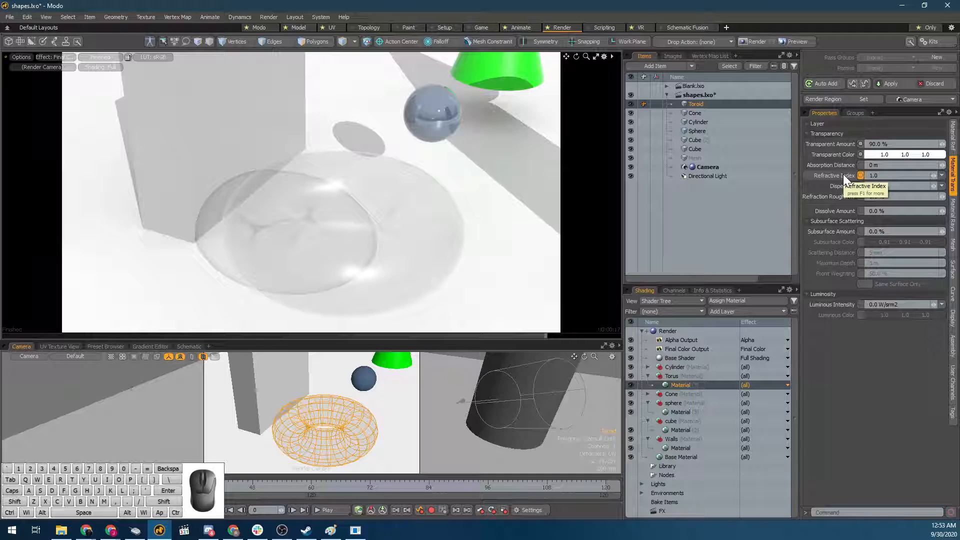
click(940, 176)
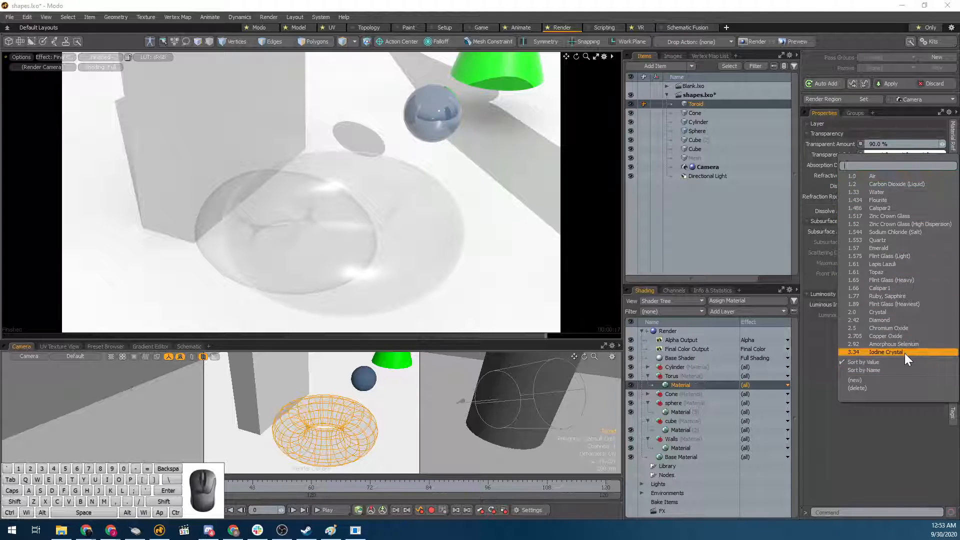
click(907, 431)
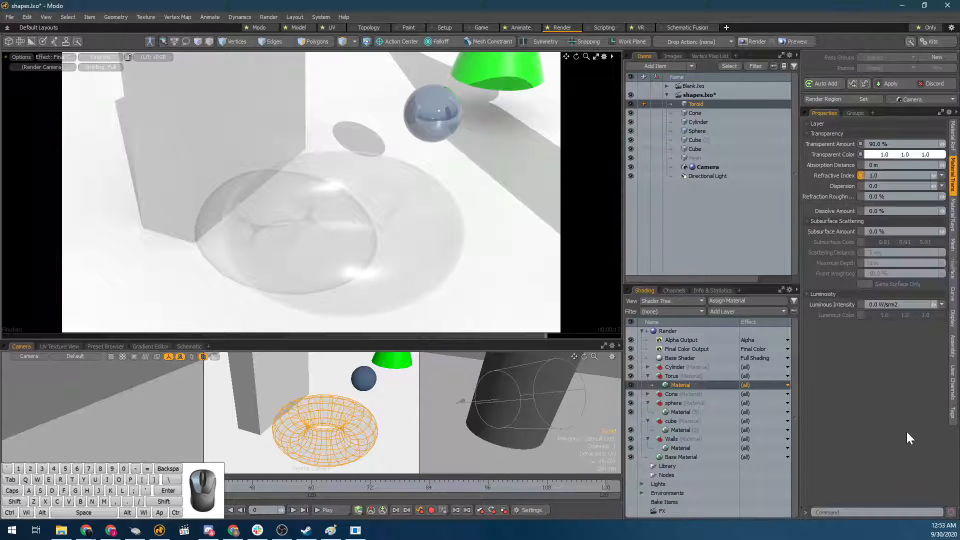
click(942, 176)
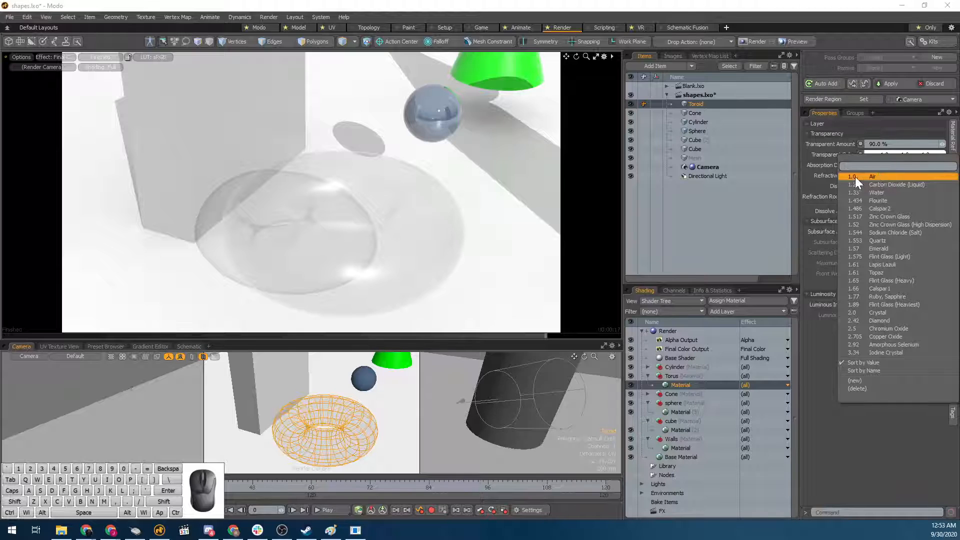
click(814, 181)
click(942, 175)
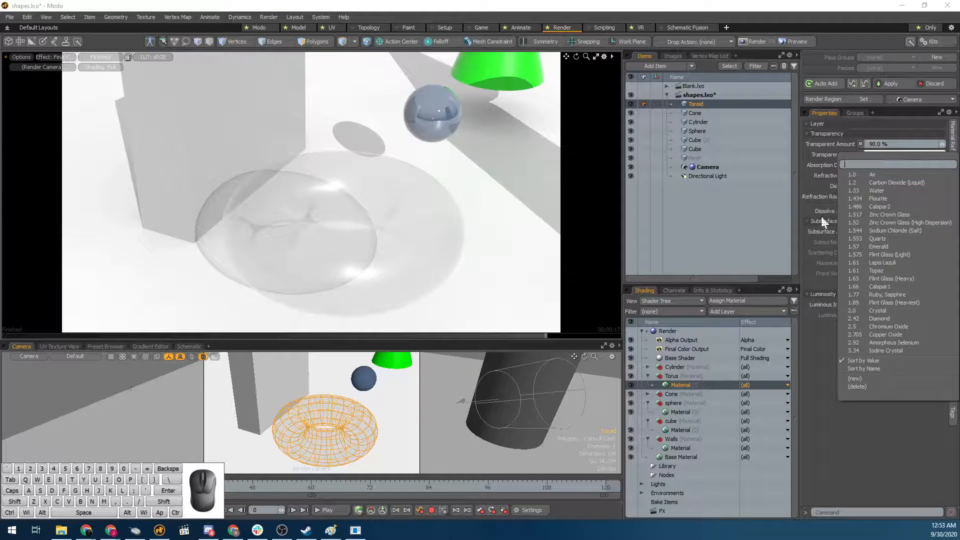
click(856, 183)
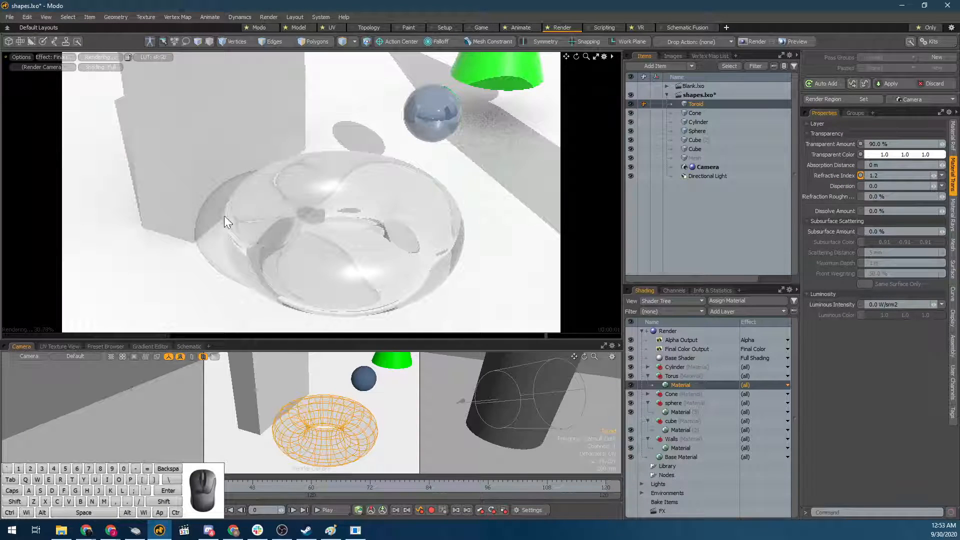
Apply the 1.0 refractive index preset to the torus material, with the cone and sphere behind the torus in the render.
alt+drag(411, 251, 420, 230)
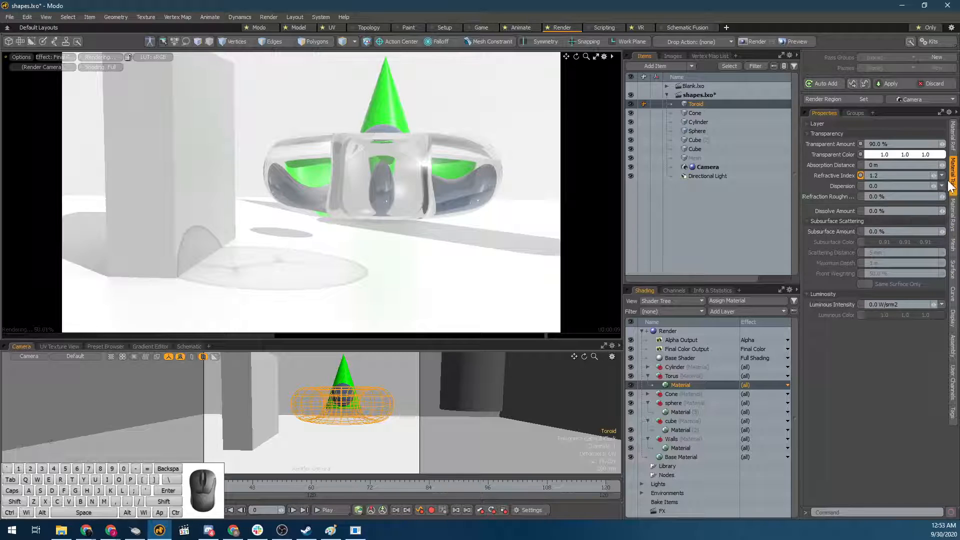
click(941, 176)
click(917, 165)
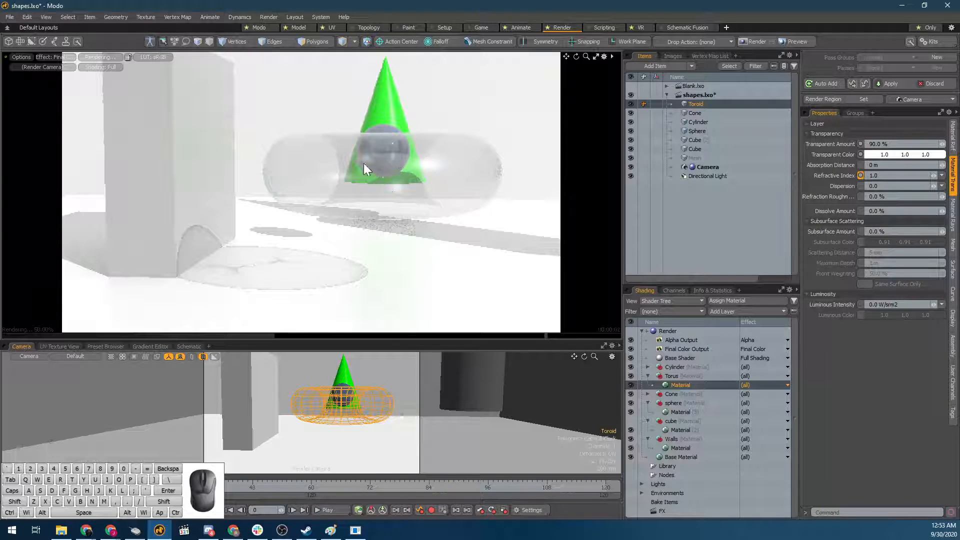
Raise the torus material's refractive index in small 0.01 increments to above 1.14.
click(934, 175)
click(934, 176)
click(935, 176)
click(935, 176)
click(934, 176)
click(935, 176)
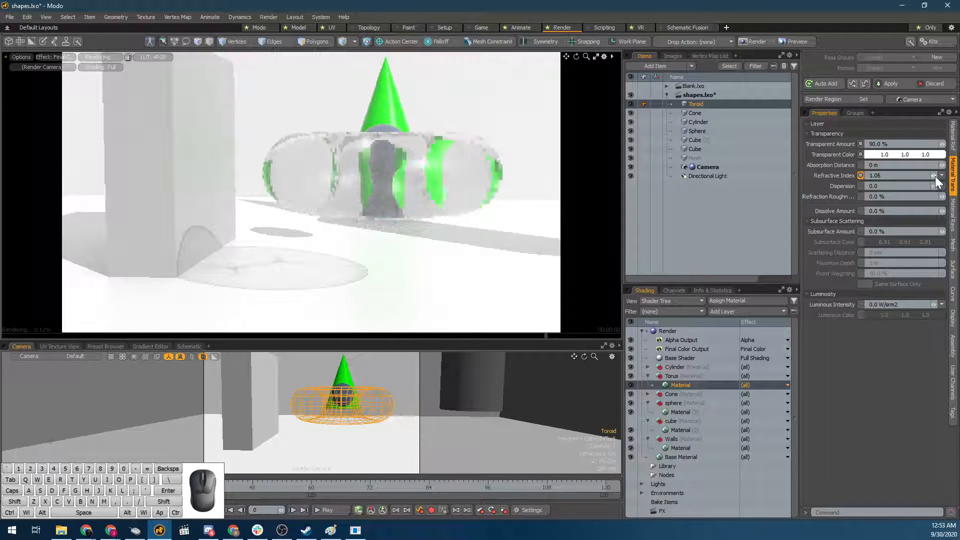
click(934, 176)
click(935, 176)
click(935, 176)
click(935, 176)
click(935, 176)
click(935, 176)
click(935, 176)
click(935, 176)
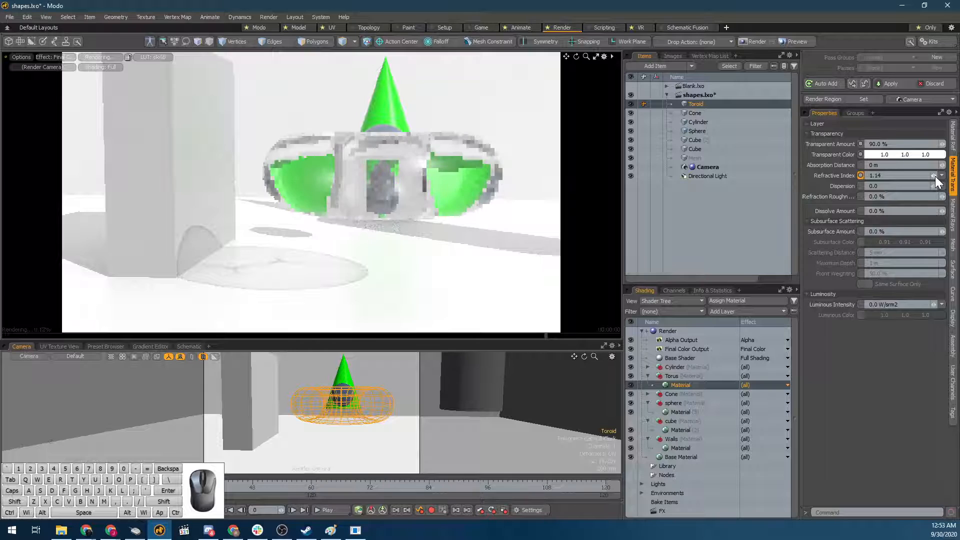
click(935, 176)
click(935, 176)
Try refractive index values of 2.45 and 7.91 on the torus material, comparing the render from high and low angles.
drag(933, 175, 959, 176)
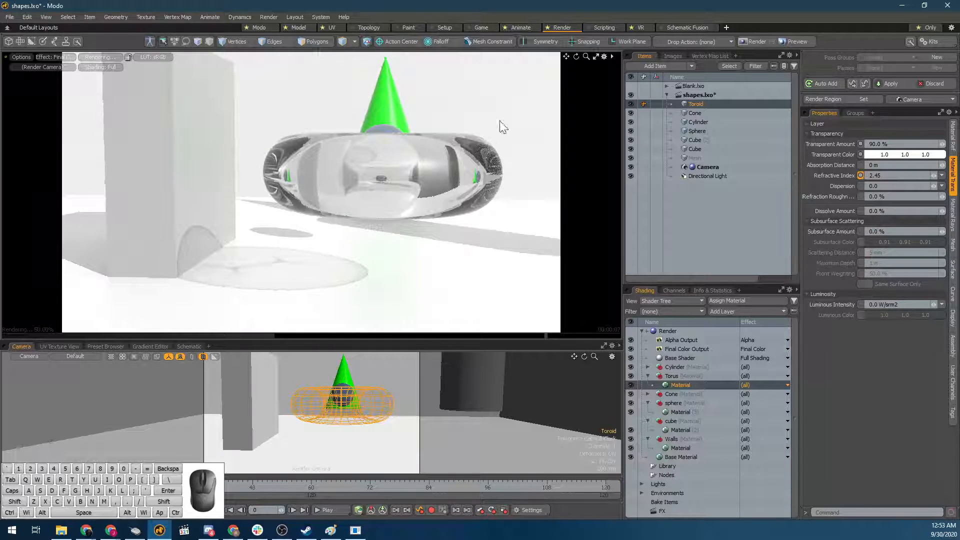
alt+drag(342, 173, 471, 283)
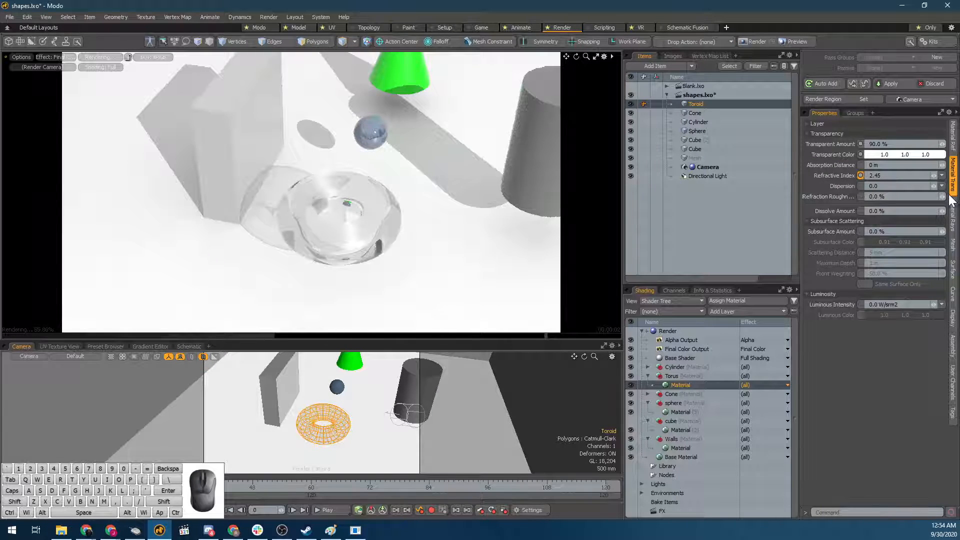
drag(935, 176, 952, 176)
alt+drag(400, 278, 290, 157)
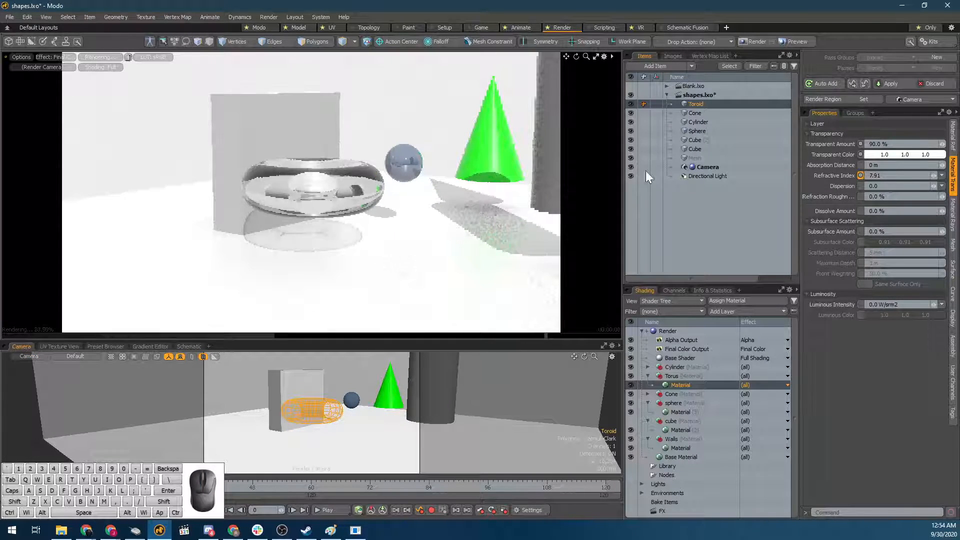
Hide and show the cylinder twice to compare its effect on the rendered torus.
click(546, 173)
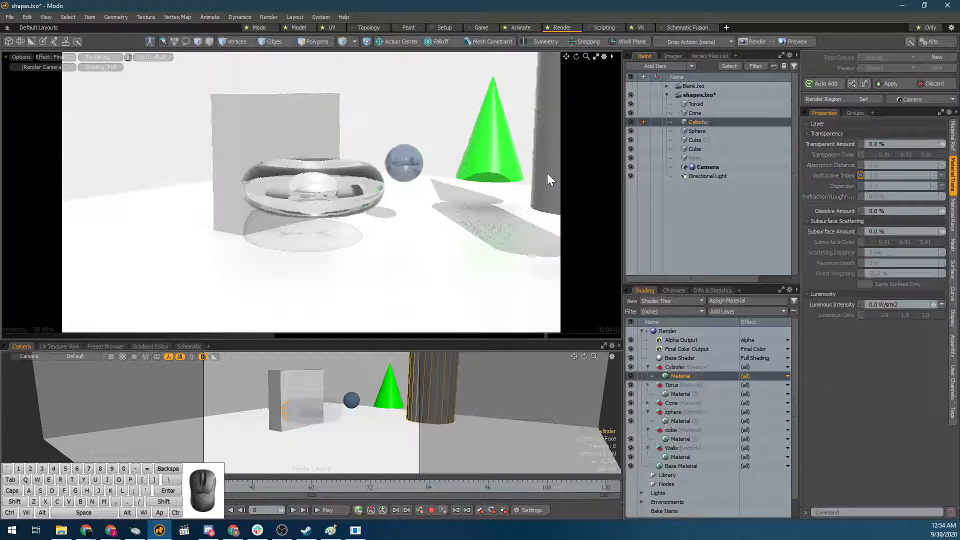
click(630, 121)
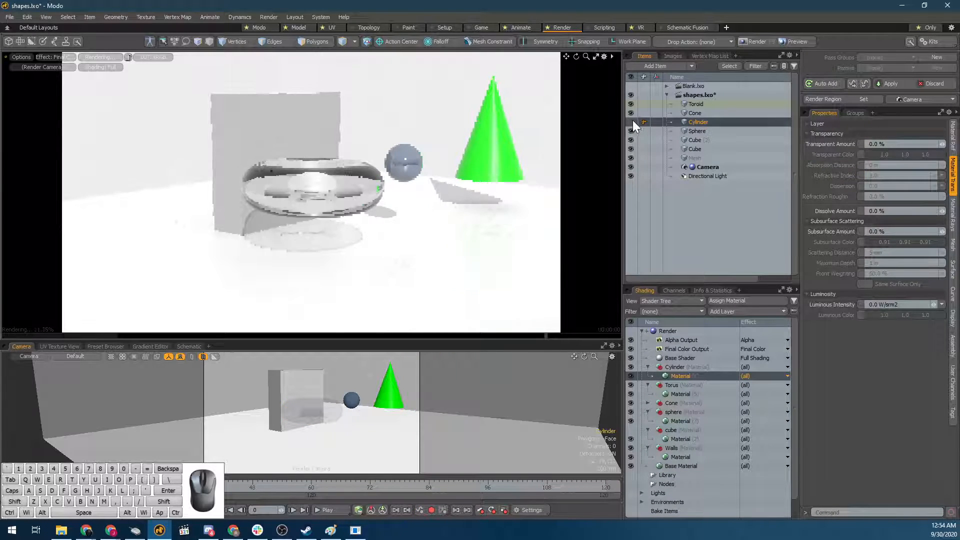
click(631, 122)
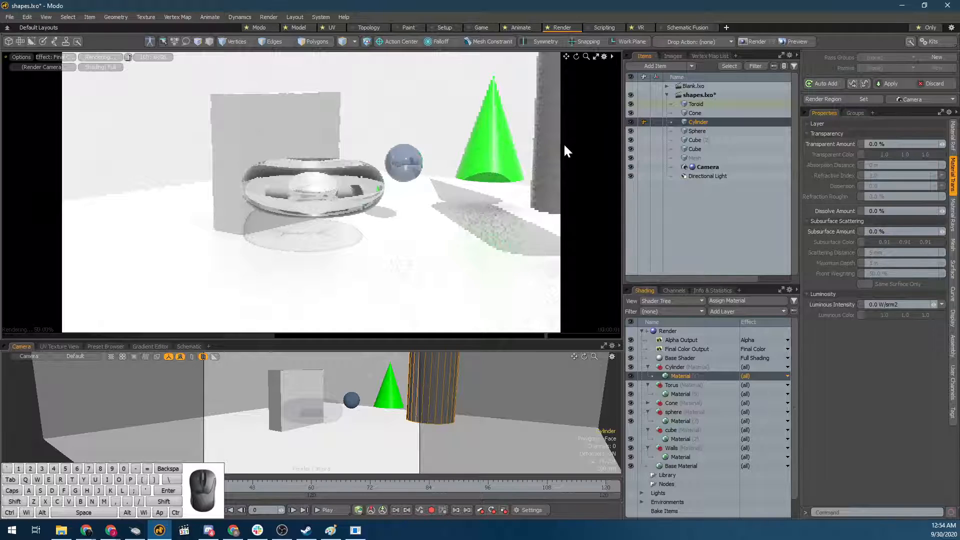
click(631, 121)
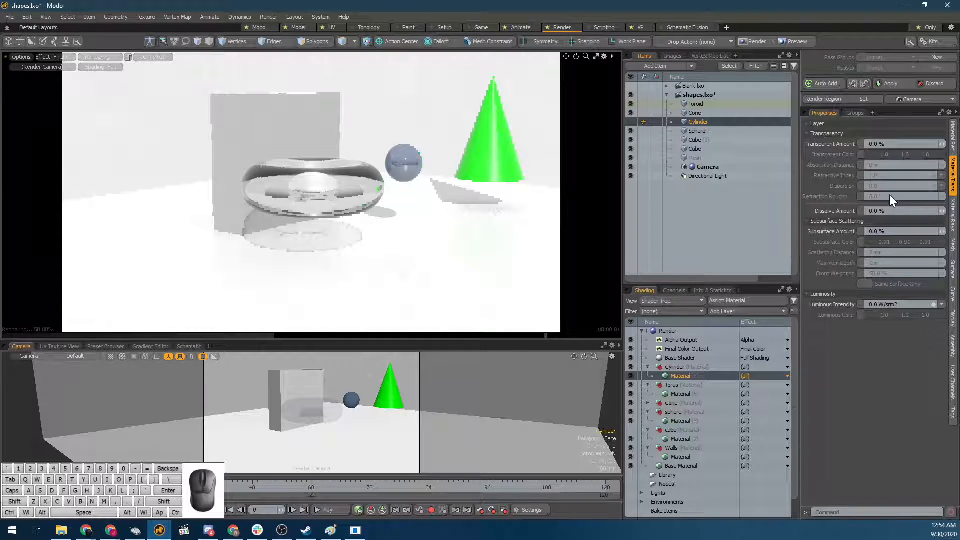
click(631, 121)
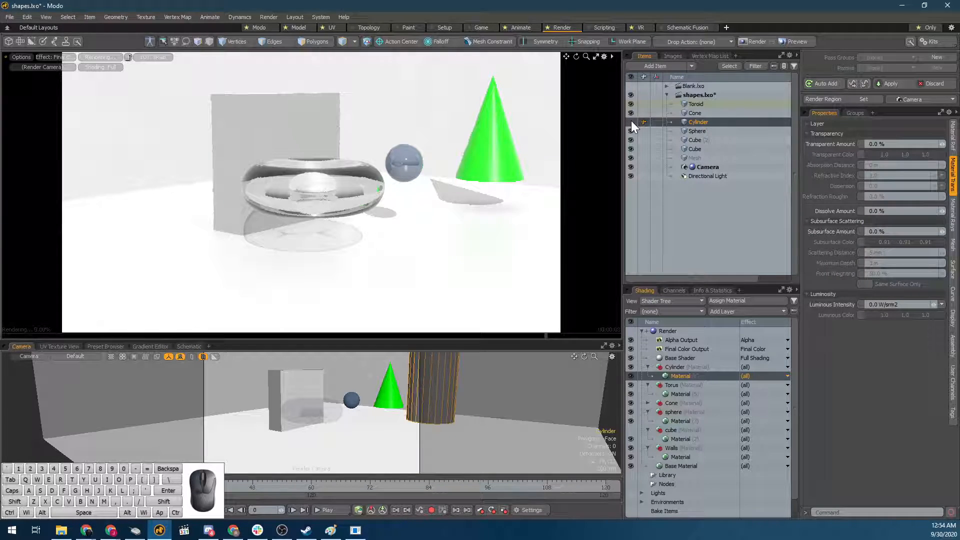
Select the torus again and set its material's refractive index to 1.2, checking the render from several angles.
click(352, 188)
click(876, 175)
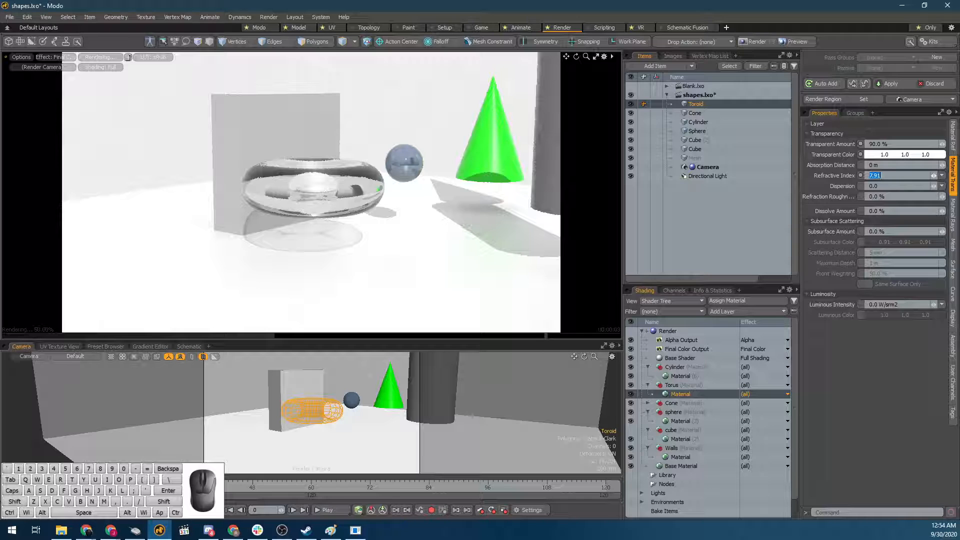
key(Tab)
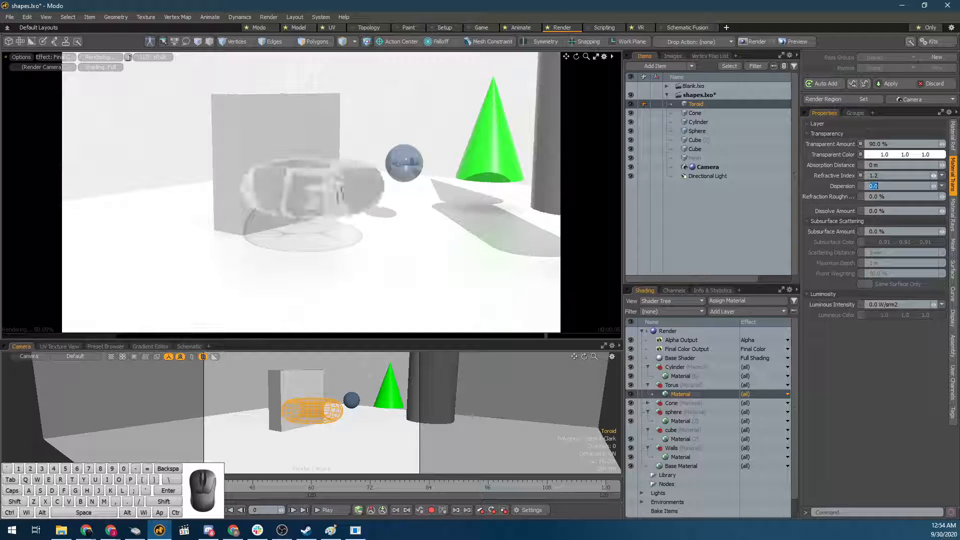
alt+drag(343, 179, 384, 212)
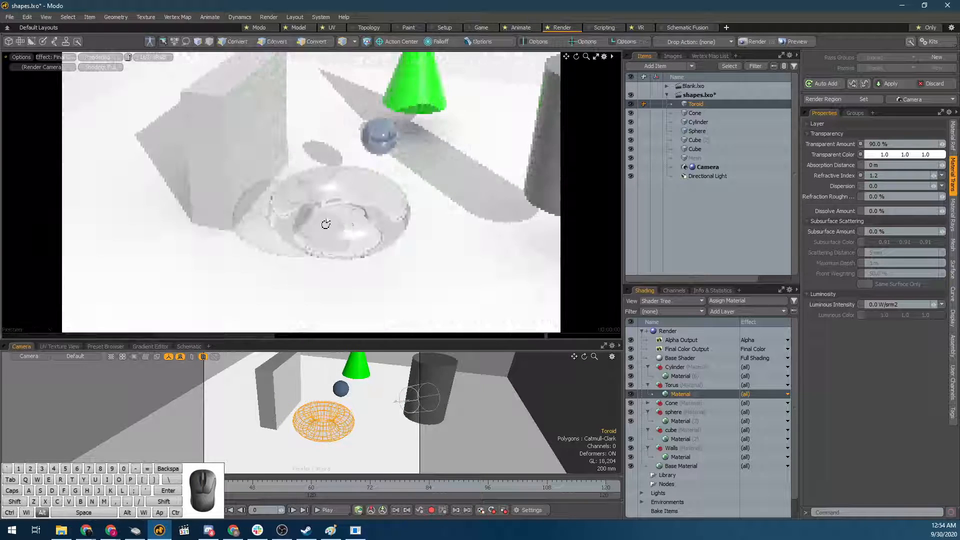
alt+drag(324, 225, 336, 187)
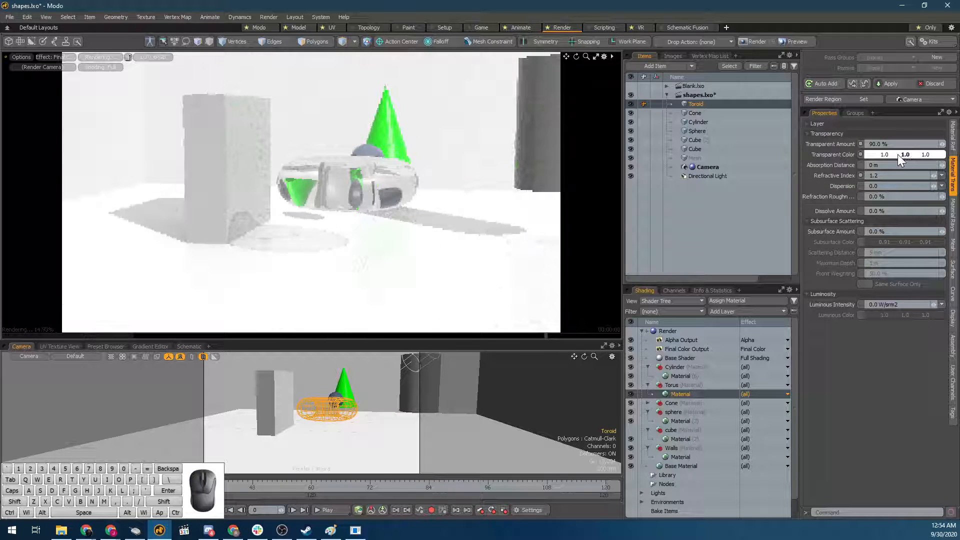
Set the torus material's transparent color to pink (1.0, 0.61, 0.7).
click(897, 154)
drag(636, 89, 664, 103)
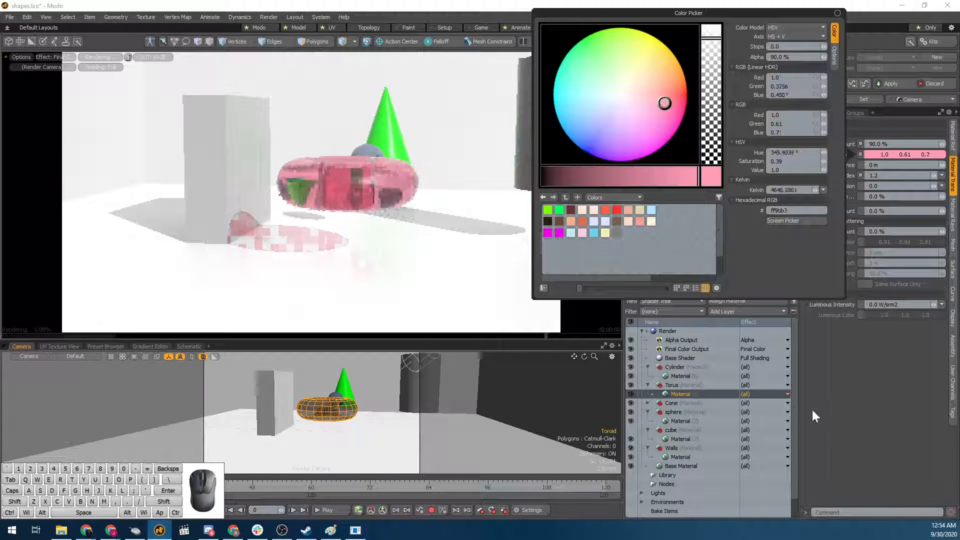
click(875, 372)
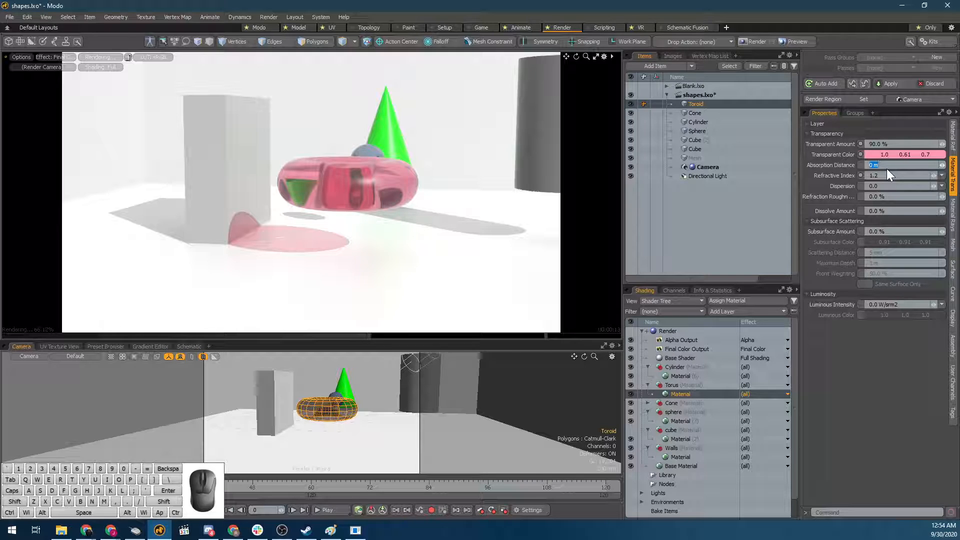
Try absorption distances of 100 um and 1 mm on the torus material, viewing the torus up close.
click(943, 164)
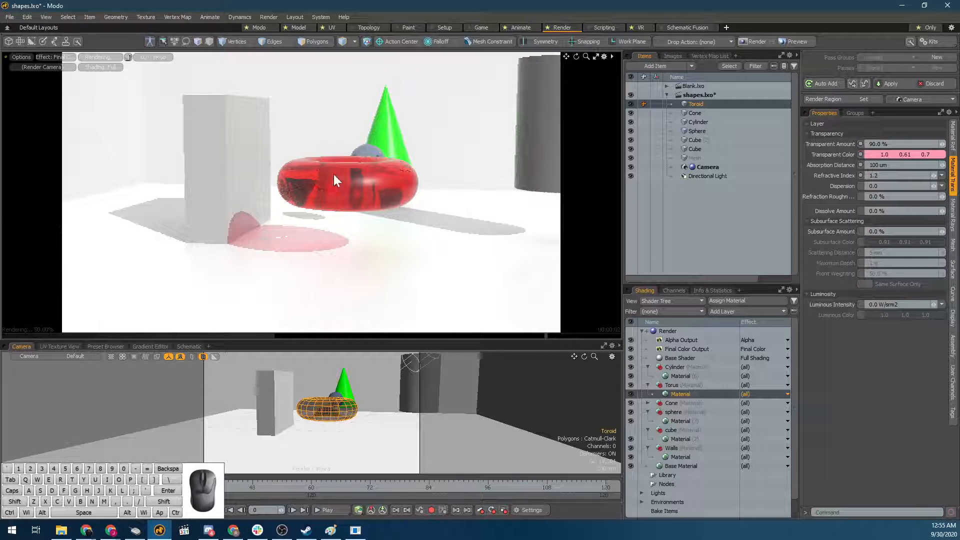
alt+drag(350, 162, 428, 220)
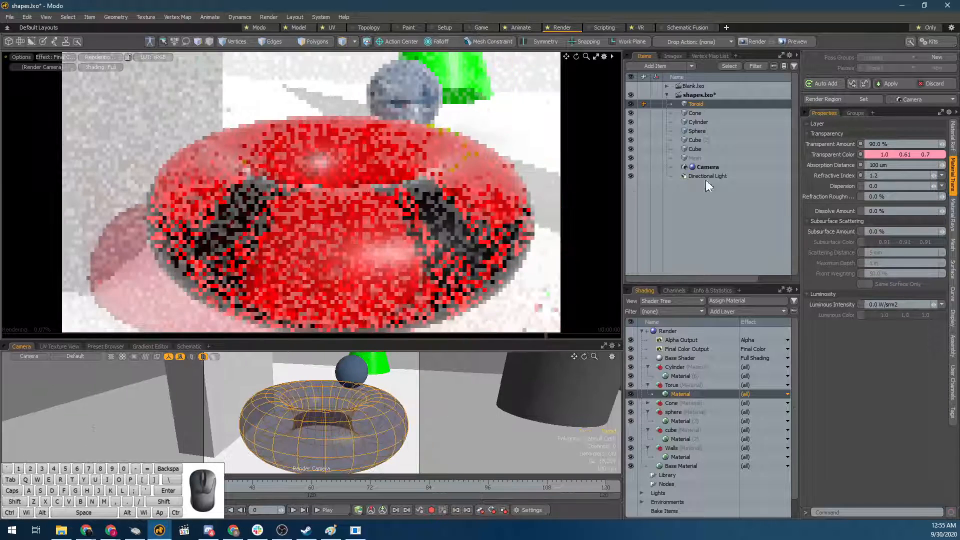
click(885, 164)
text(.001)
key(Return)
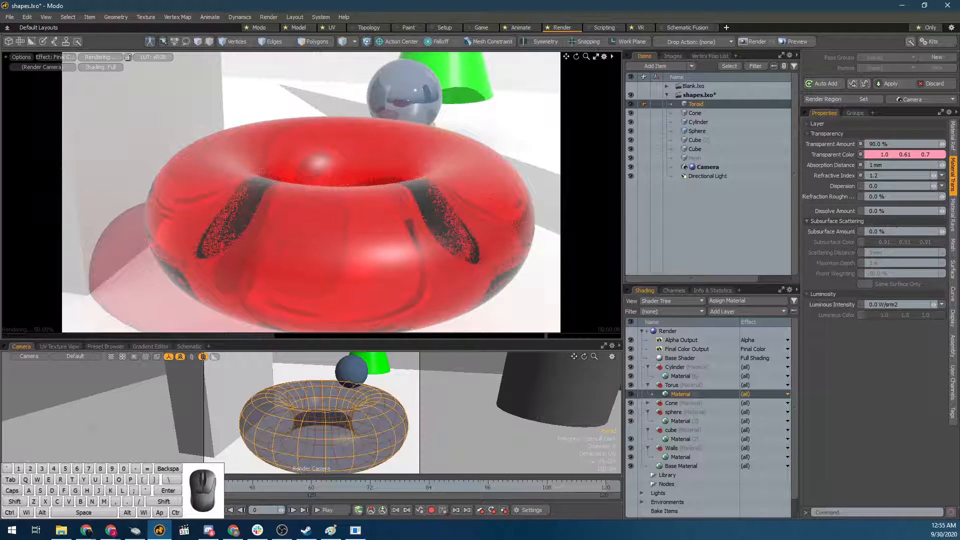
Try a much larger absorption distance on the torus material, and restore it to 0 m.
mouse_move(942, 164)
mouse_down()
mouse_move(958, 164)
mouse_move(940, 164)
mouse_up()
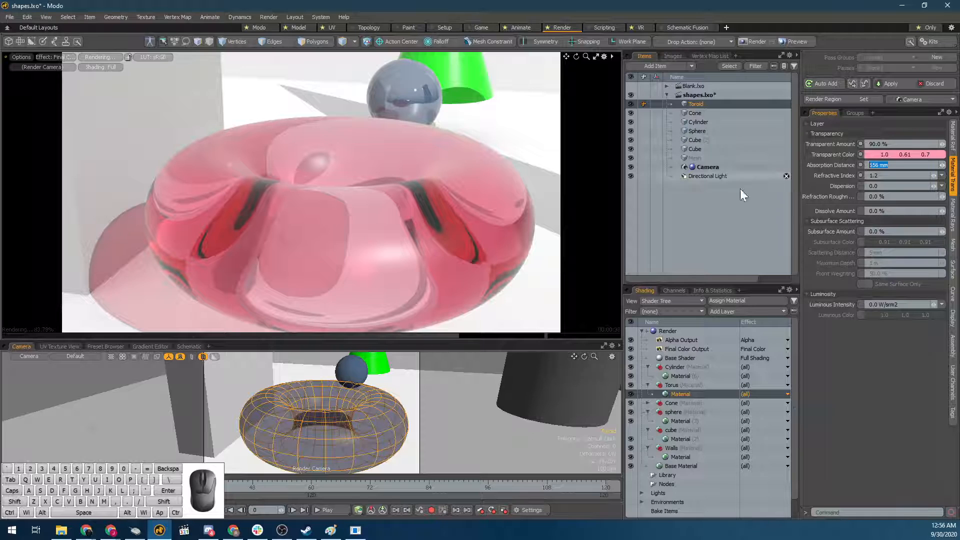
key(Return)
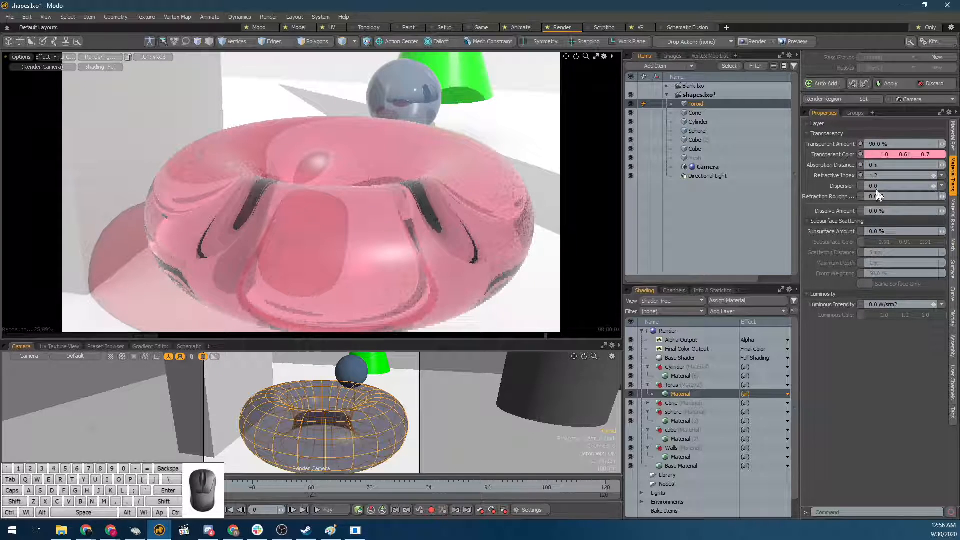
scroll(407, 274, down, 3)
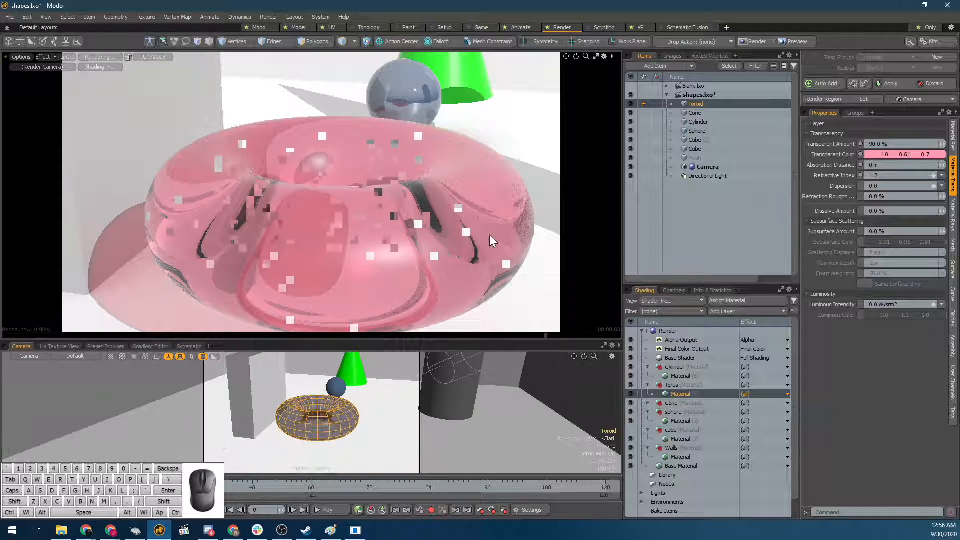
Restore the torus material's transparent color to white (1.0, 1.0, 1.0).
click(869, 155)
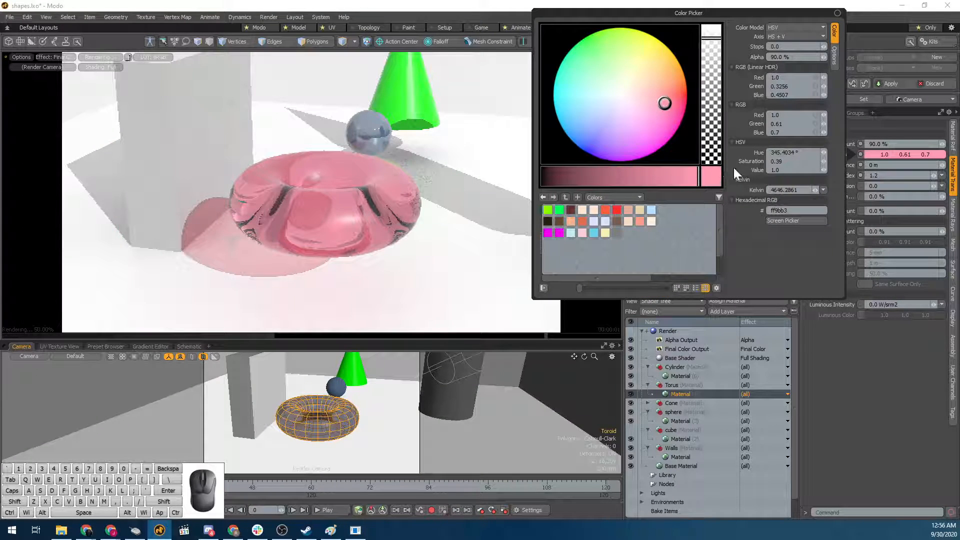
drag(649, 176, 710, 178)
click(886, 431)
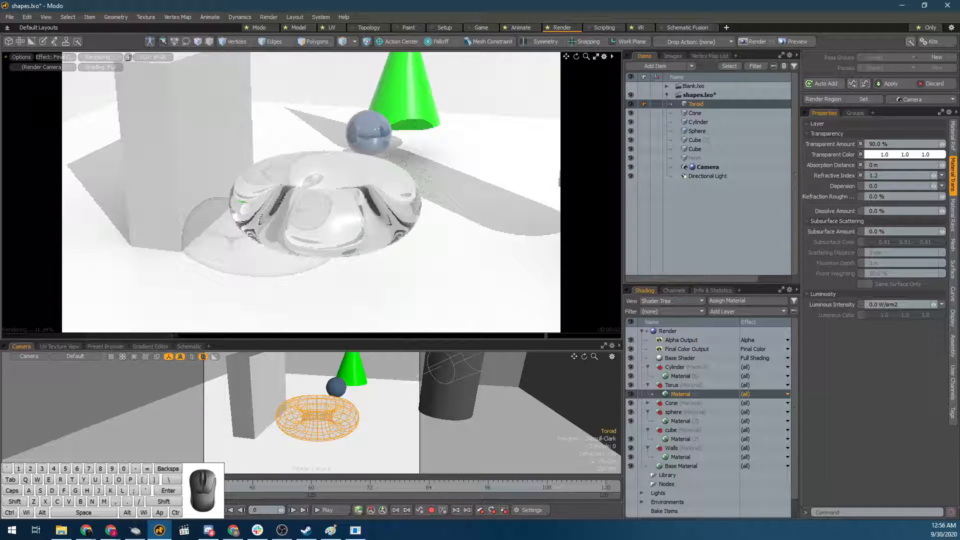
Try a dispersion of 0.001 on the torus material, and raise it to 0.462 with the torus in close view.
alt+drag(406, 173, 390, 217)
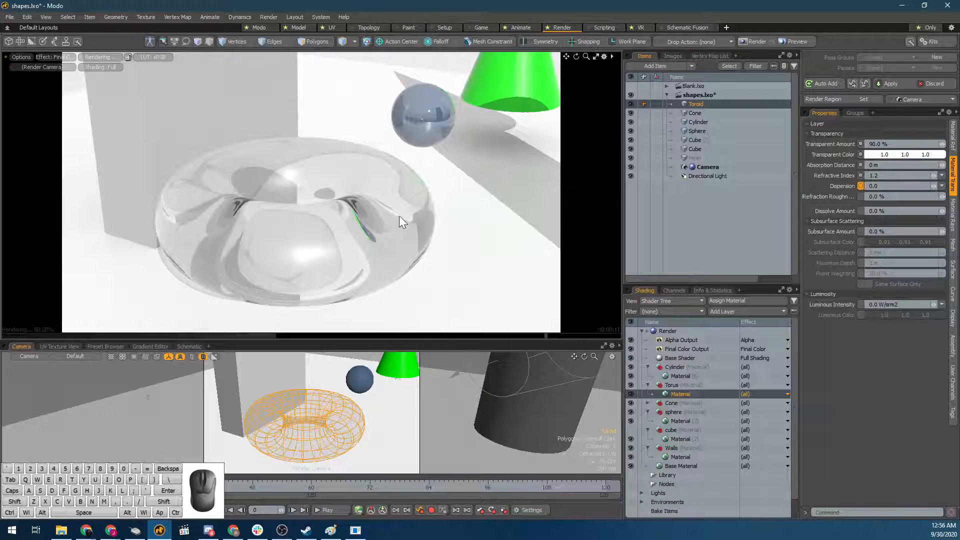
click(942, 186)
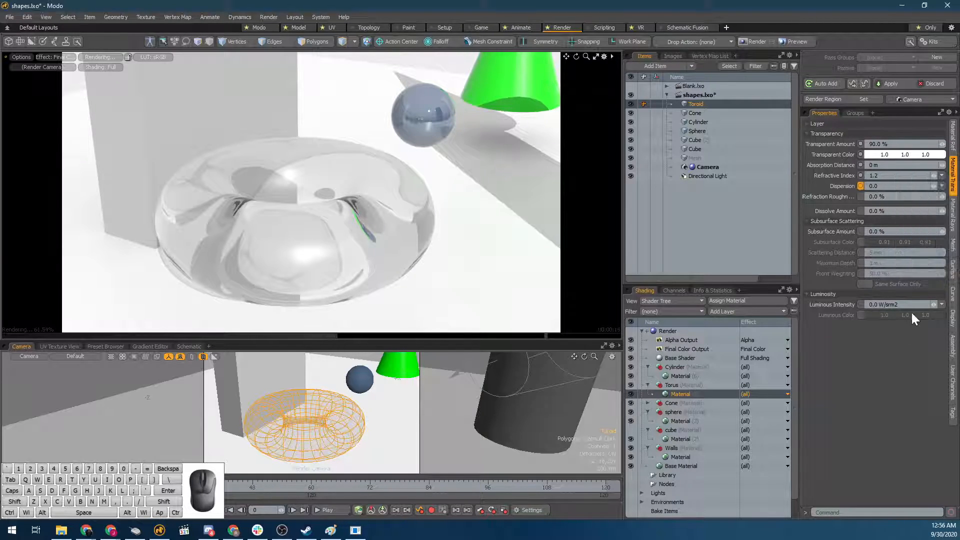
click(933, 185)
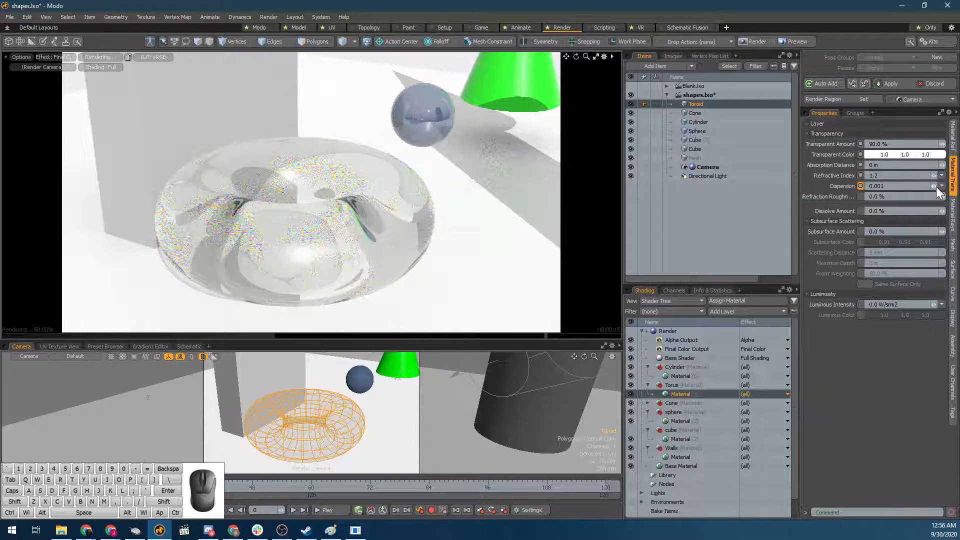
drag(935, 187, 953, 187)
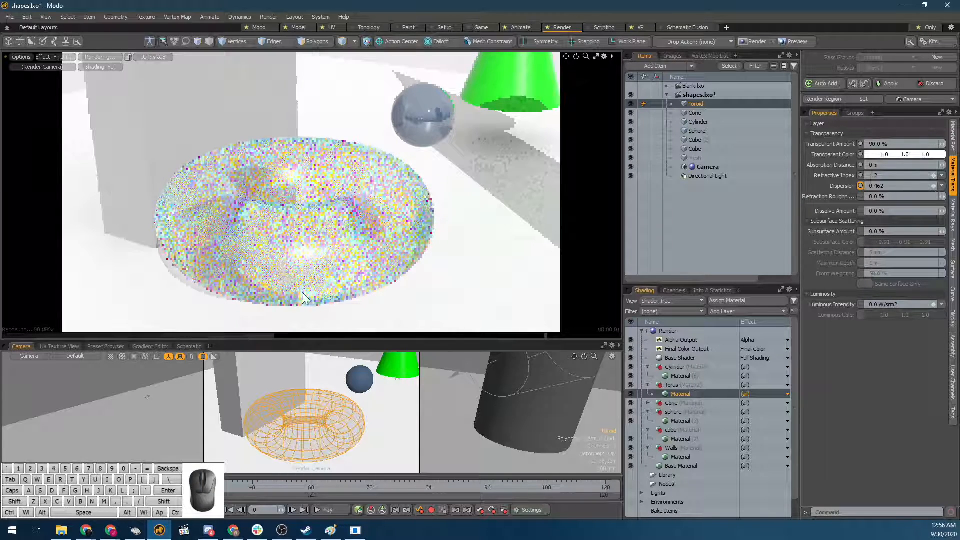
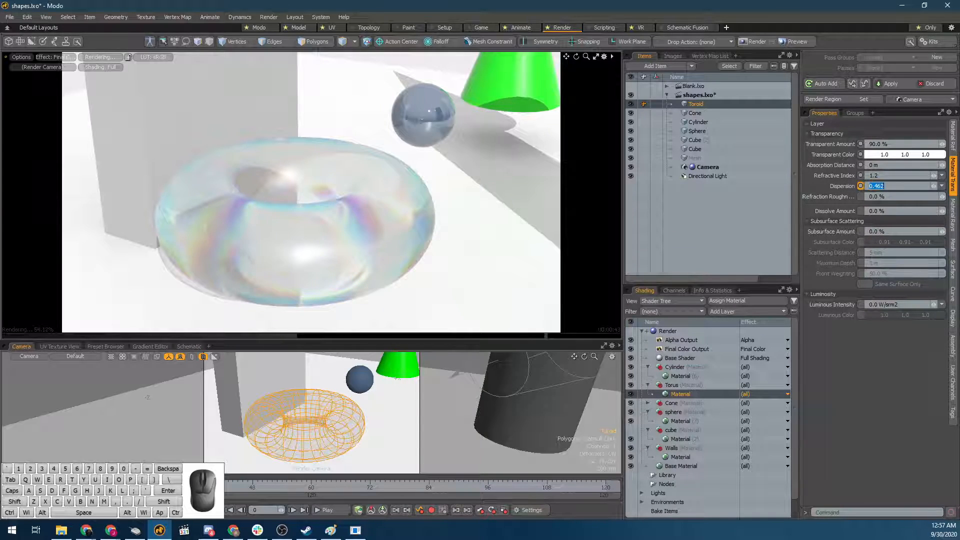
Switch the torus material layer off and back on to compare the render.
click(925, 186)
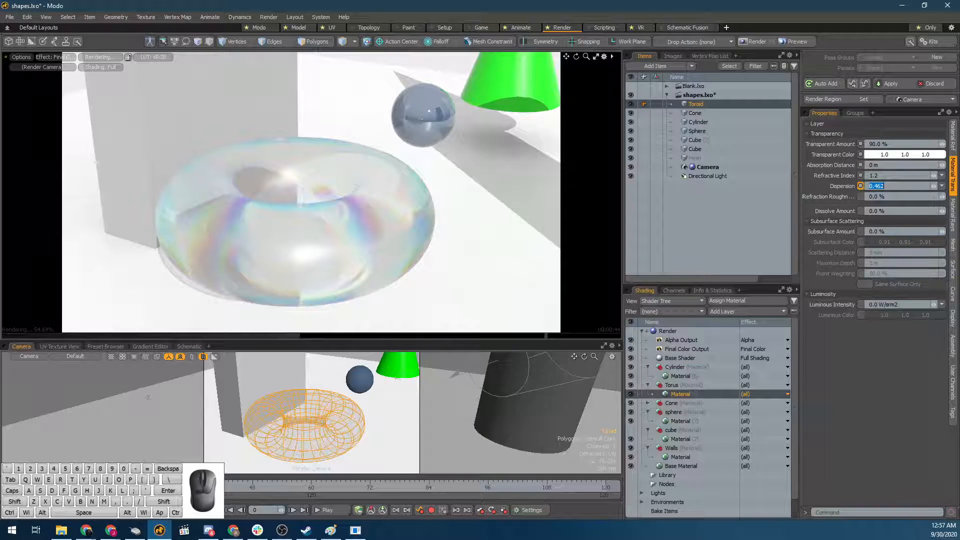
click(632, 395)
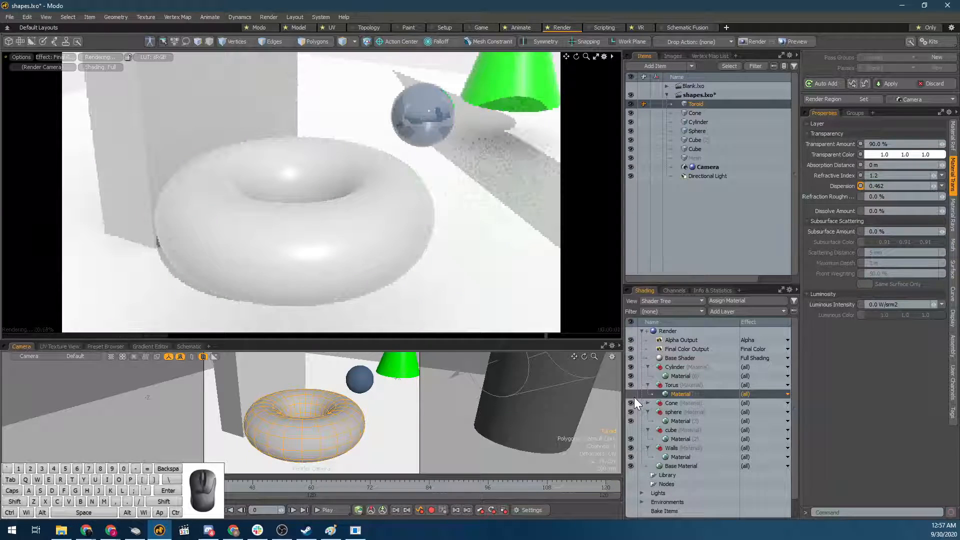
click(632, 395)
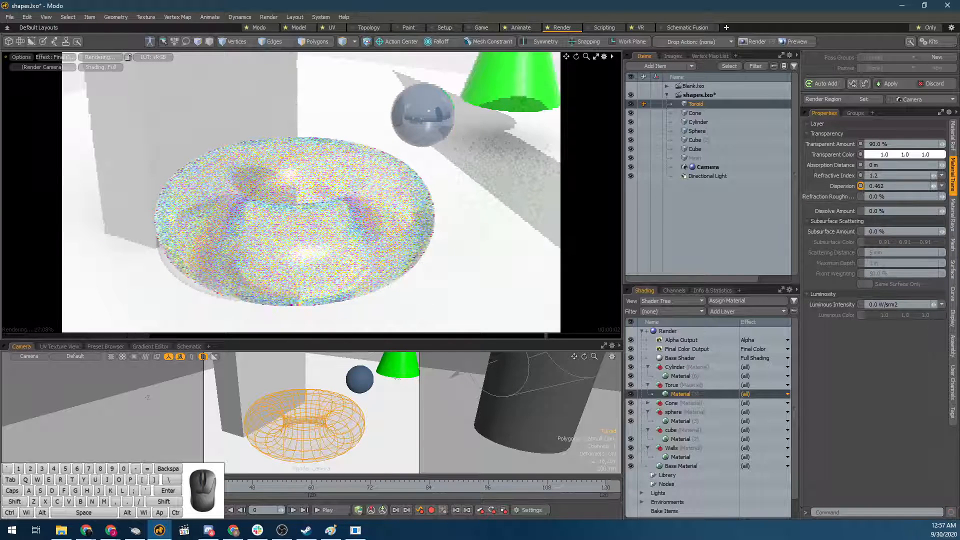
Set the torus material's dispersion to 0.
click(875, 185)
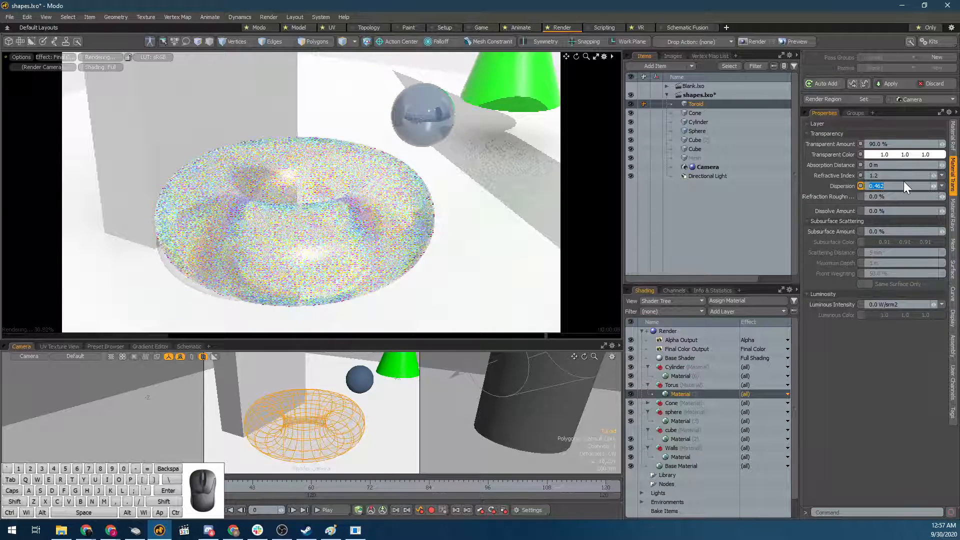
text(0)
key(Return)
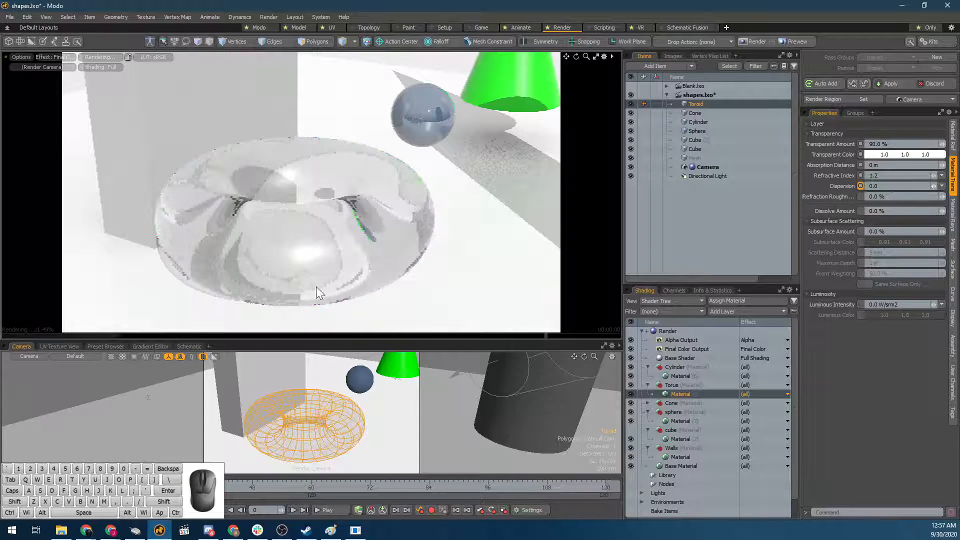
Set the torus material's refraction roughness to 7% and view the torus from other angles.
scroll(357, 191, up, 2)
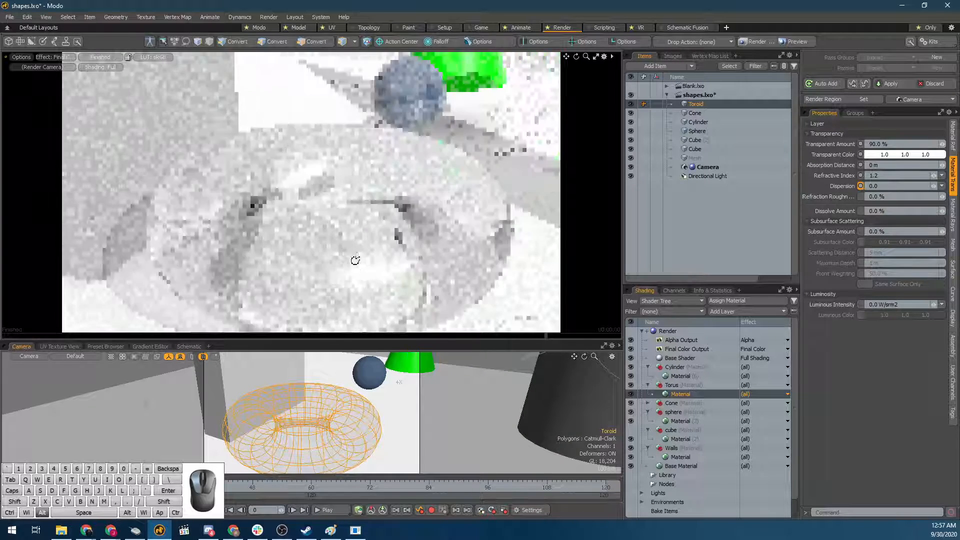
scroll(352, 259, up, 2)
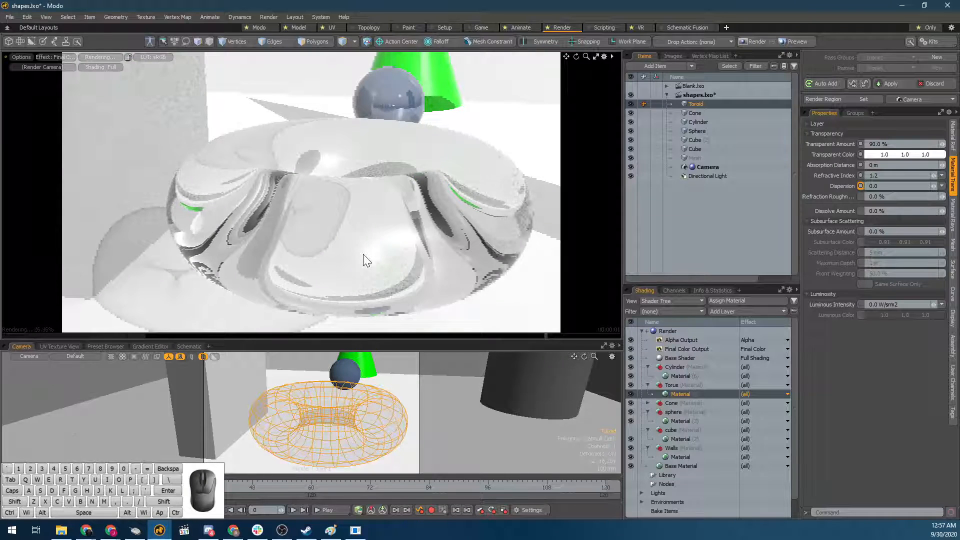
alt+drag(365, 250, 370, 229)
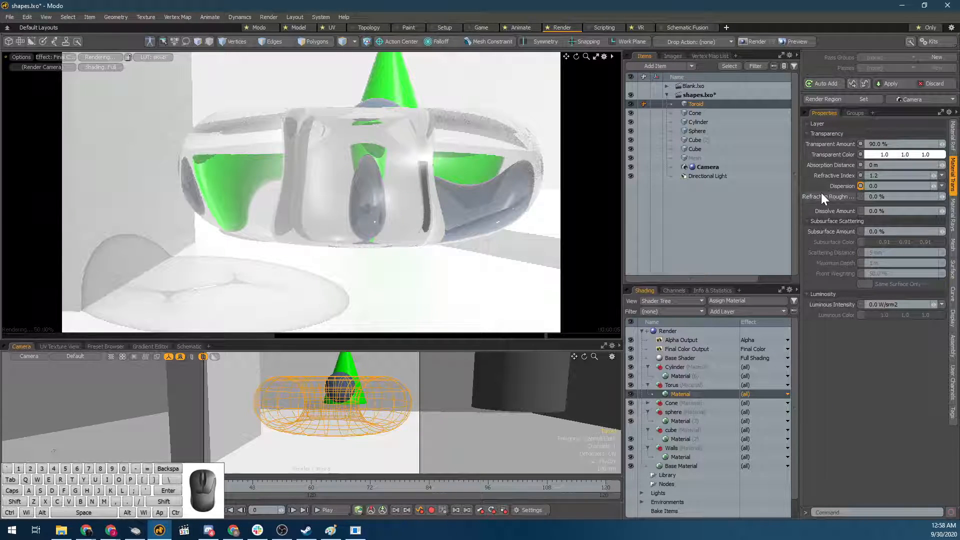
drag(943, 196, 949, 196)
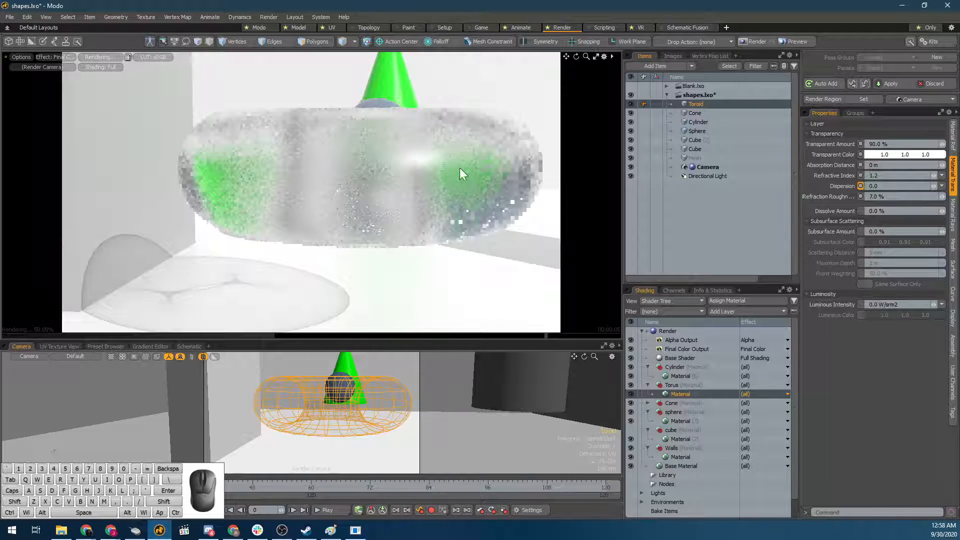
alt+drag(476, 170, 330, 203)
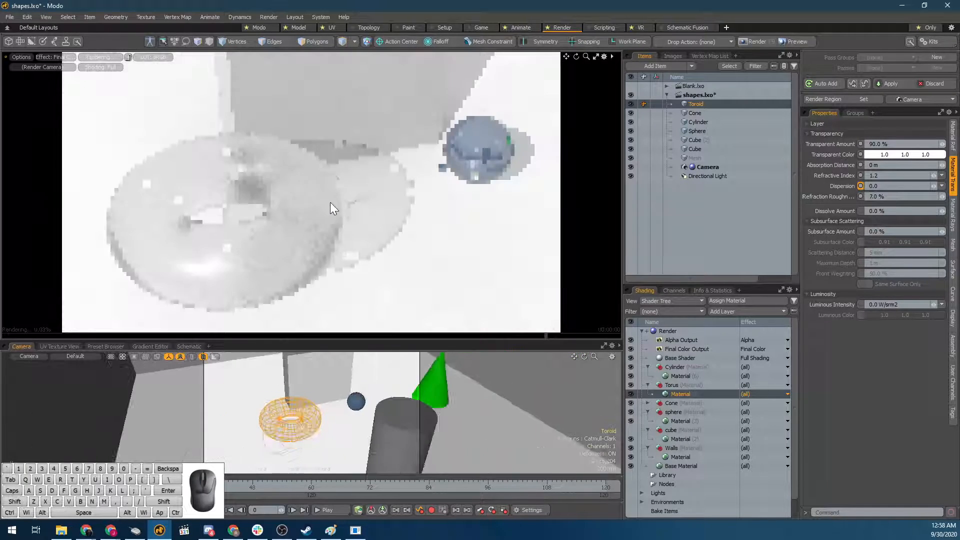
Move the torus with the Move tool and frame it closely between the sphere and the green cone.
click(313, 425)
key(w)
drag(321, 412, 287, 397)
key(shift+a)
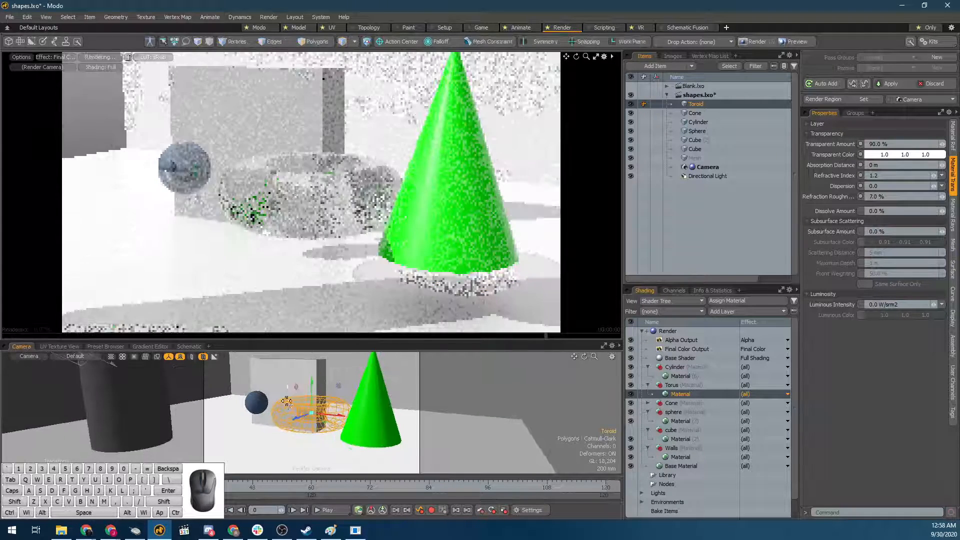
scroll(286, 397, up, 3)
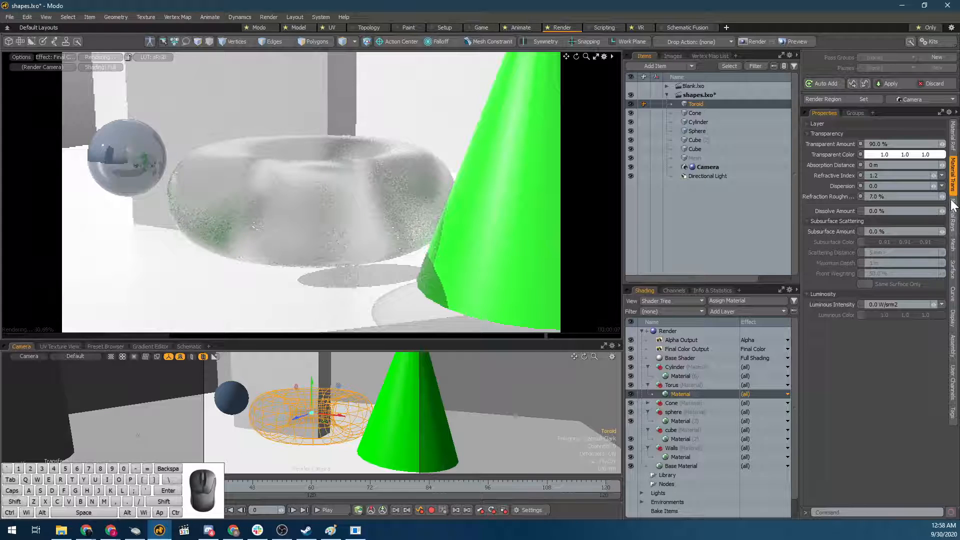
In the torus material's reflection settings, set Fresnel to 0% and the specular amount to 80%.
click(952, 149)
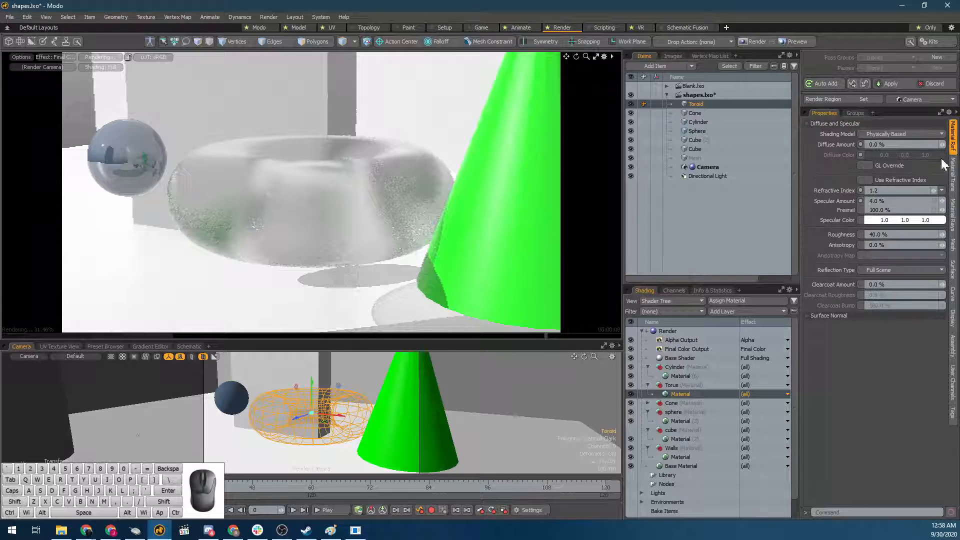
click(900, 200)
key(Tab)
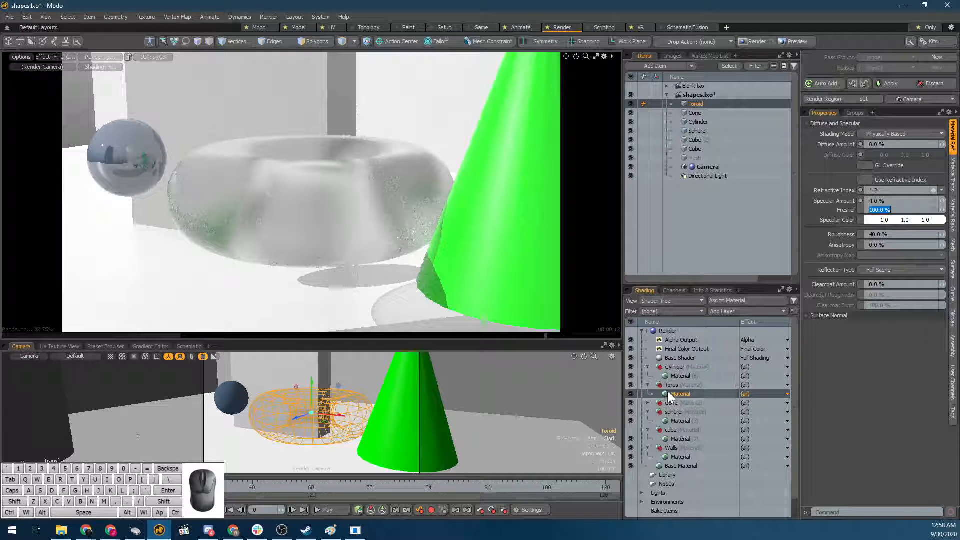
text(0)
key(Return)
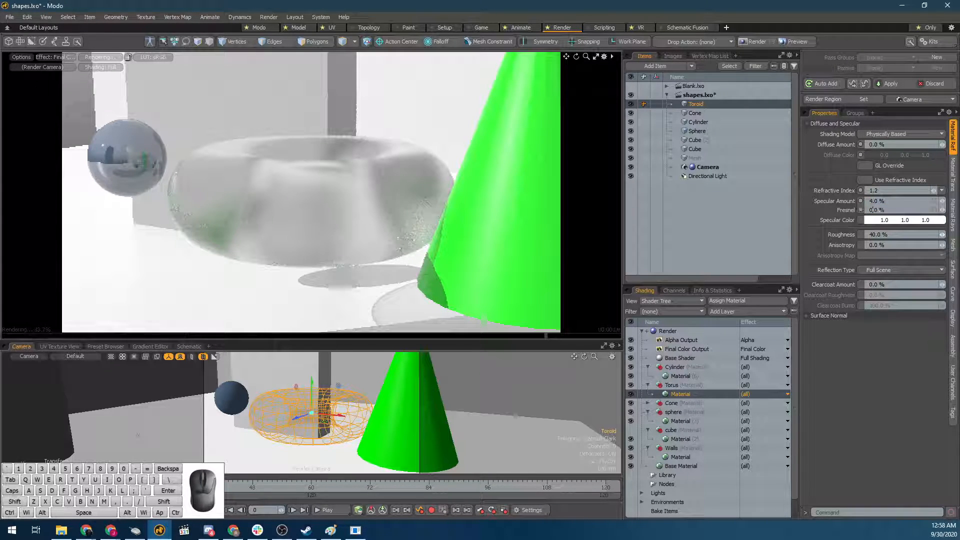
click(934, 201)
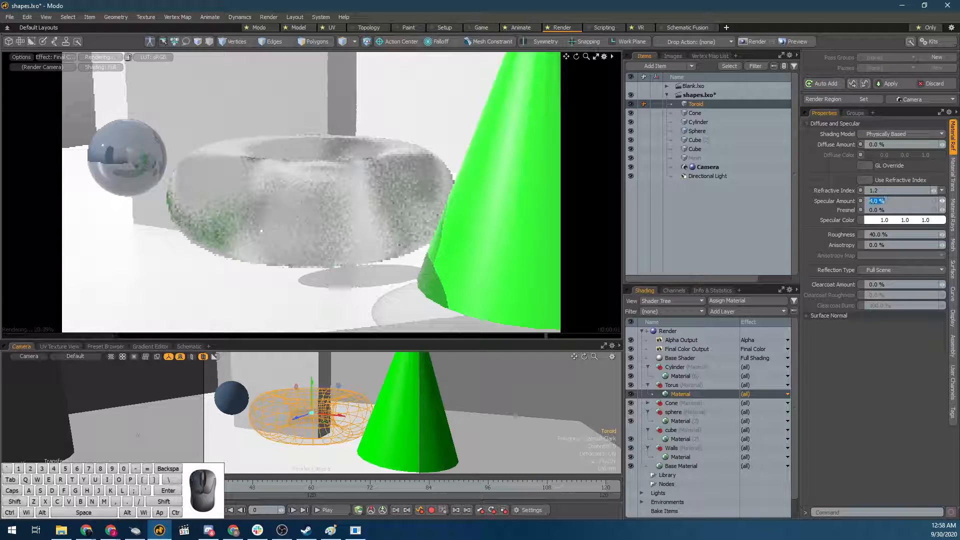
text(80)
key(Return)
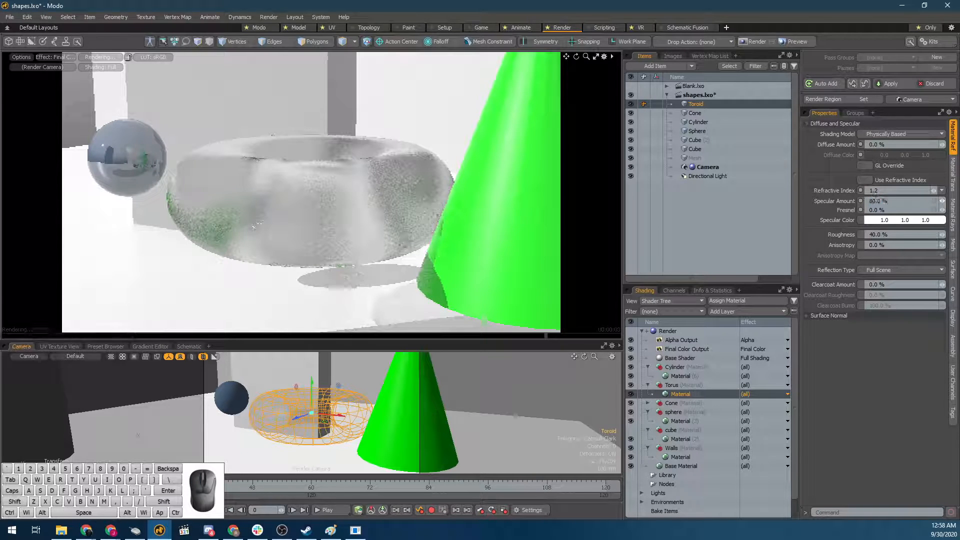
Set the torus material's roughness to 0% and lower its specular amount to 14.5%.
click(887, 233)
text(5)
key(Return)
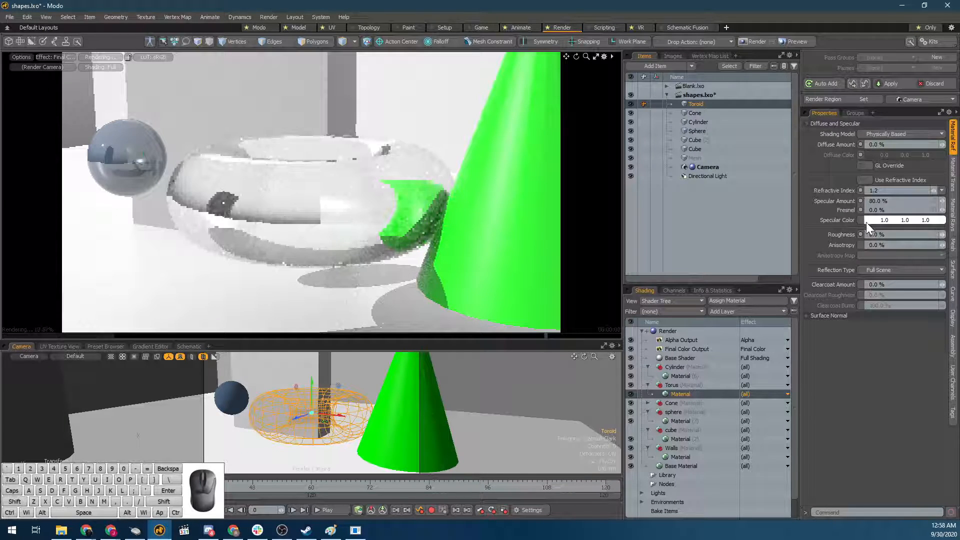
drag(942, 201, 909, 201)
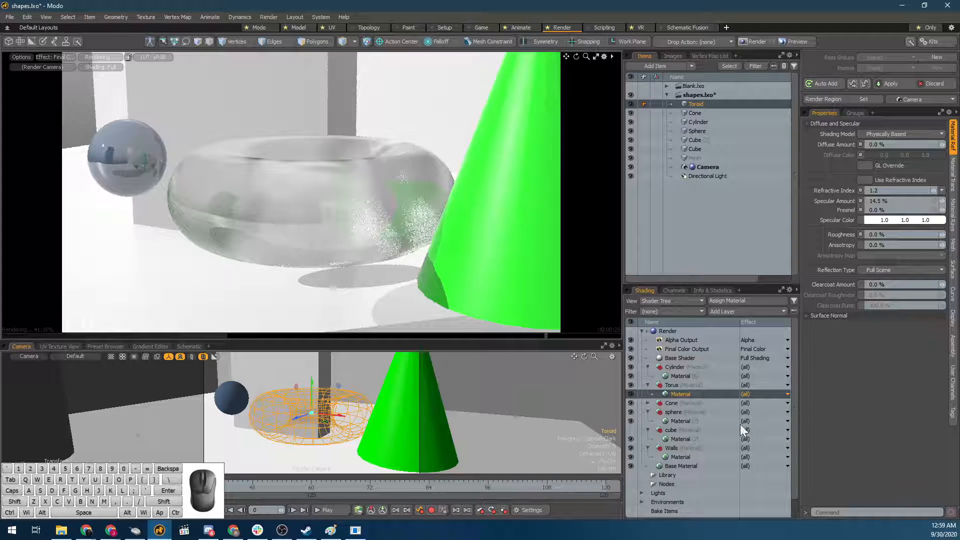
Set the torus material's specular amount to 0%.
click(878, 200)
text(0)
key(Return)
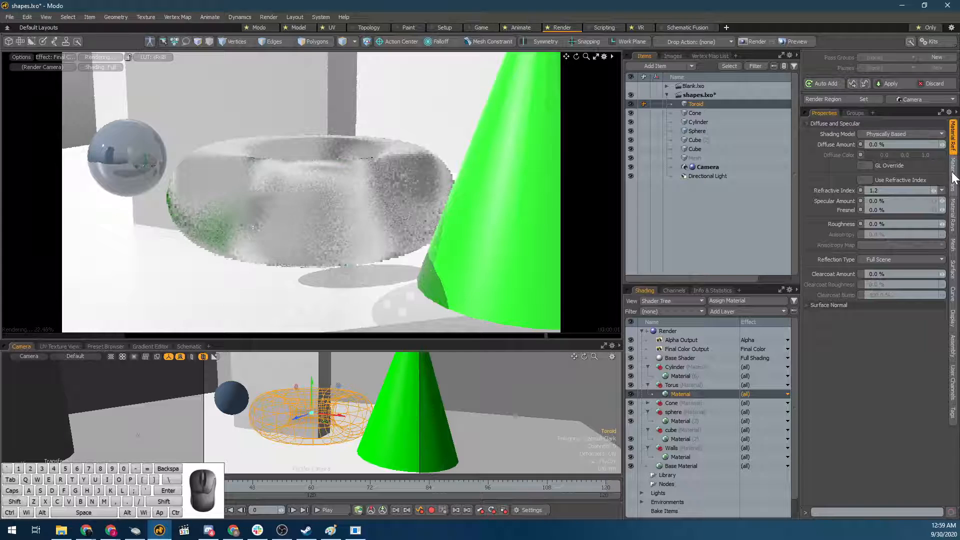
Show the material transparency settings and select the green cone, framing it in front of the torus.
click(952, 174)
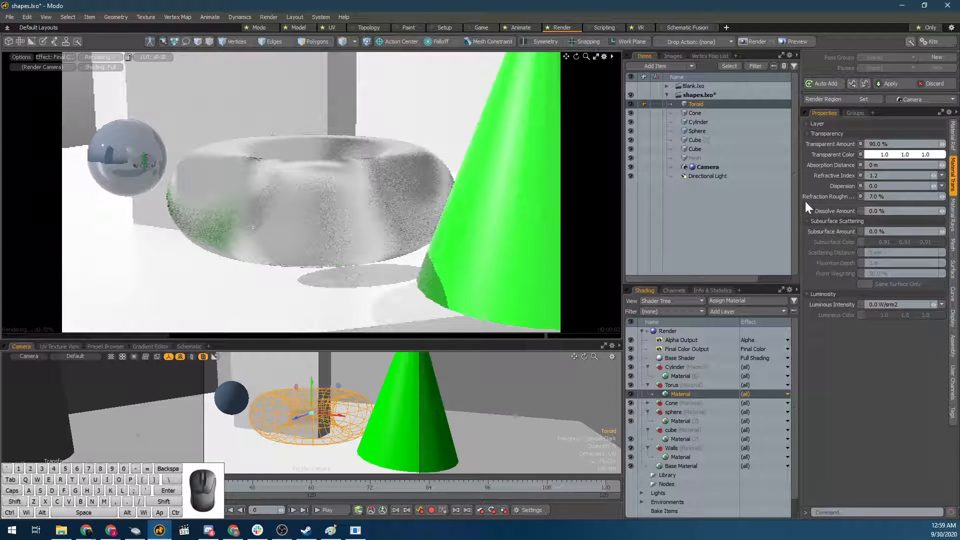
scroll(377, 217, down, 2)
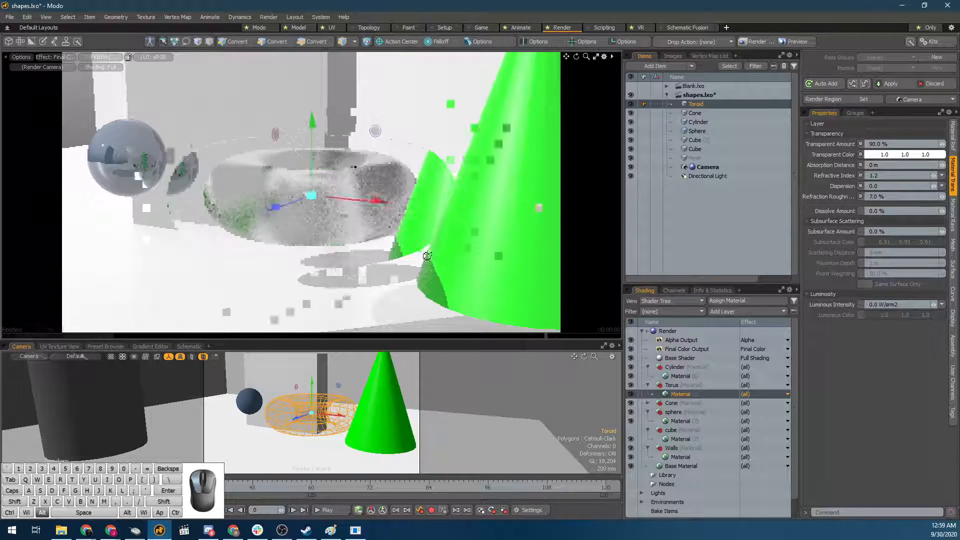
alt+drag(427, 256, 403, 223)
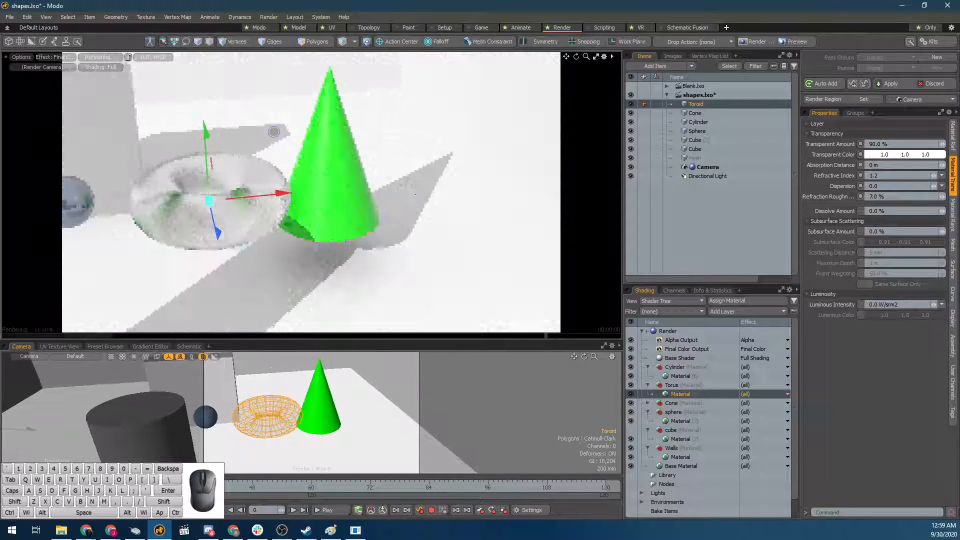
click(352, 205)
alt+drag(333, 248, 345, 246)
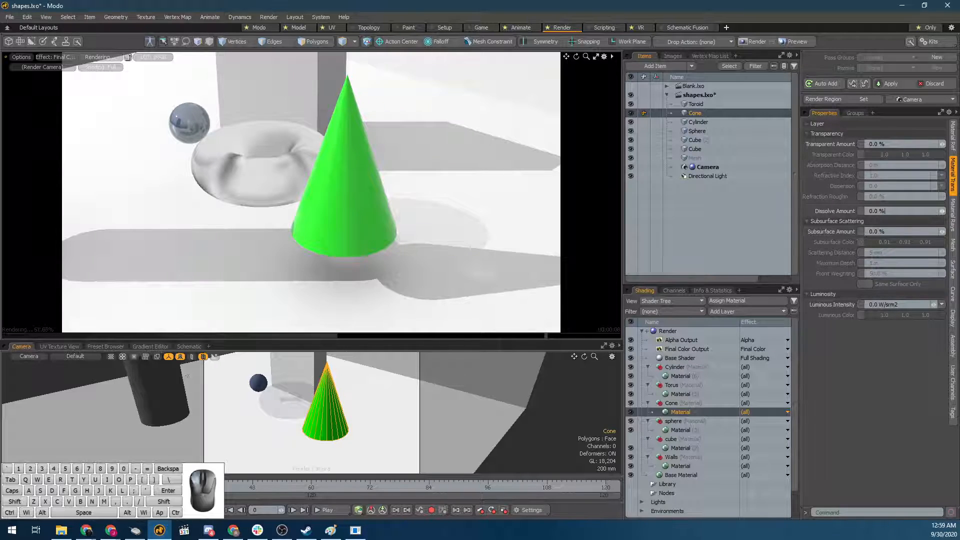
Try a dissolve amount of 10% on the cone material and raise it to 40%.
click(883, 210)
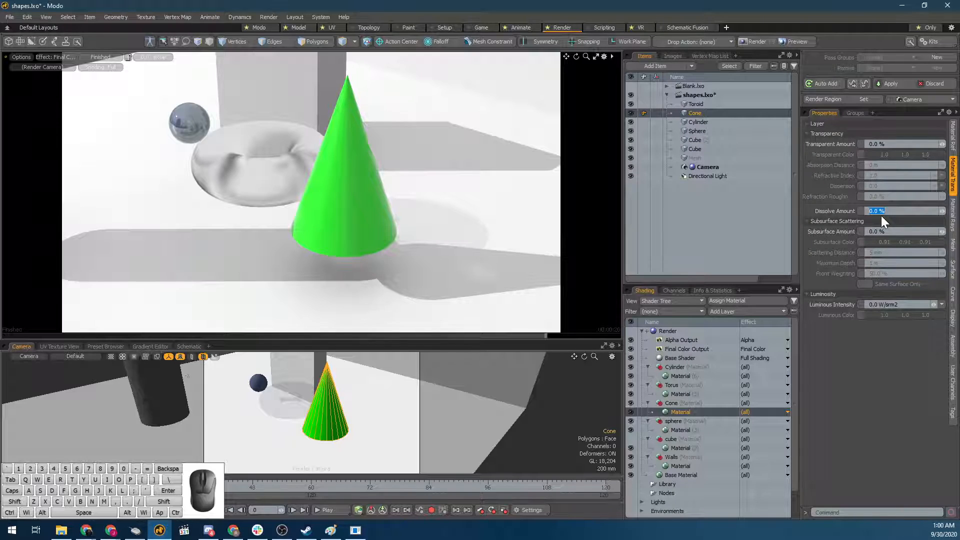
click(858, 212)
click(902, 212)
text(10)
key(Return)
drag(941, 210, 947, 211)
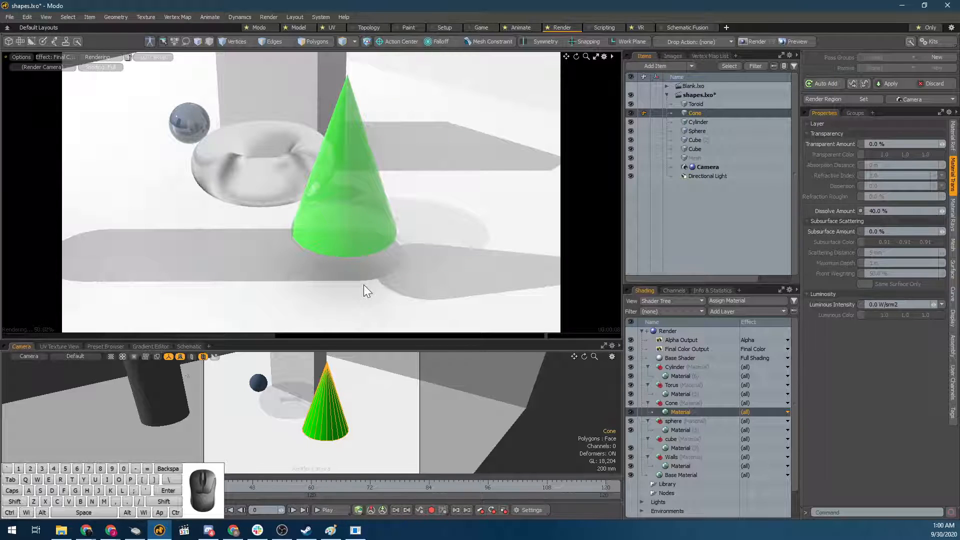
Try a dissolve amount of 80% on the cone material.
click(887, 211)
text(80)
key(Return)
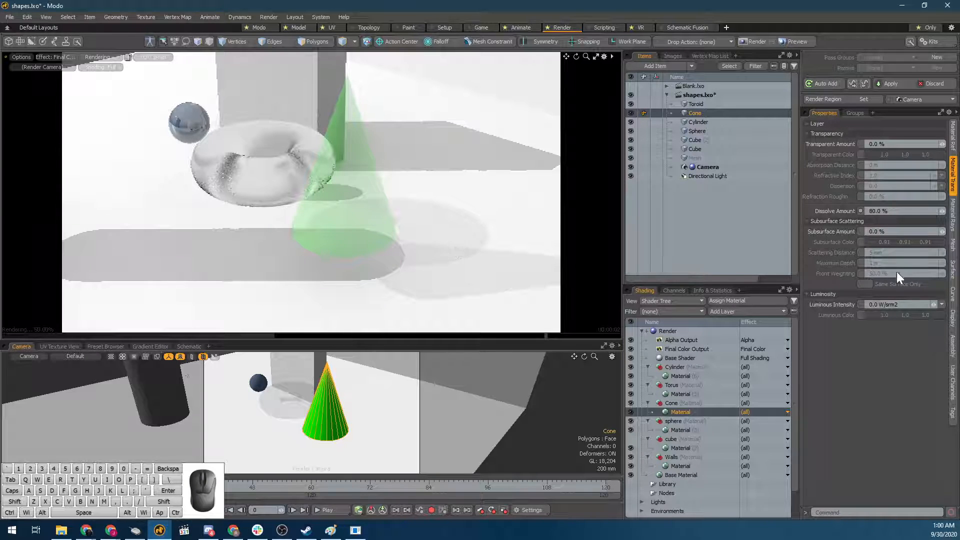
Set the cone material's transparent amount to 25.5% and choose the preset refractive index of 1.517.
drag(943, 144, 928, 152)
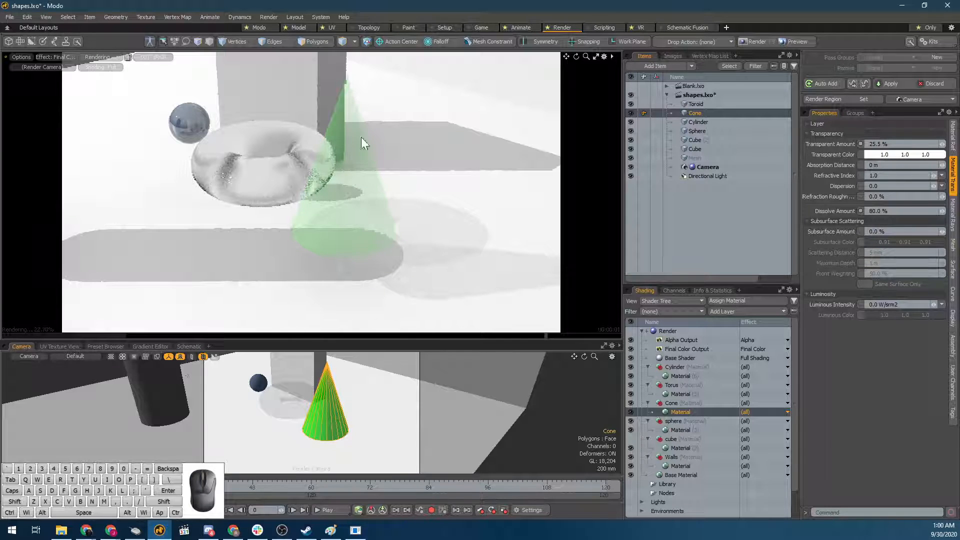
click(941, 175)
click(922, 215)
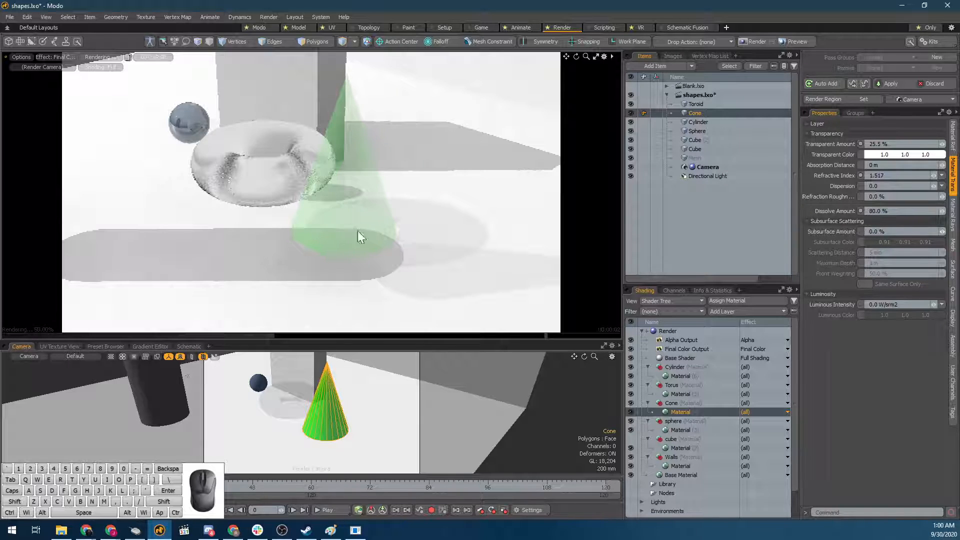
Reset the cone material's dissolve amount to 0%.
click(880, 211)
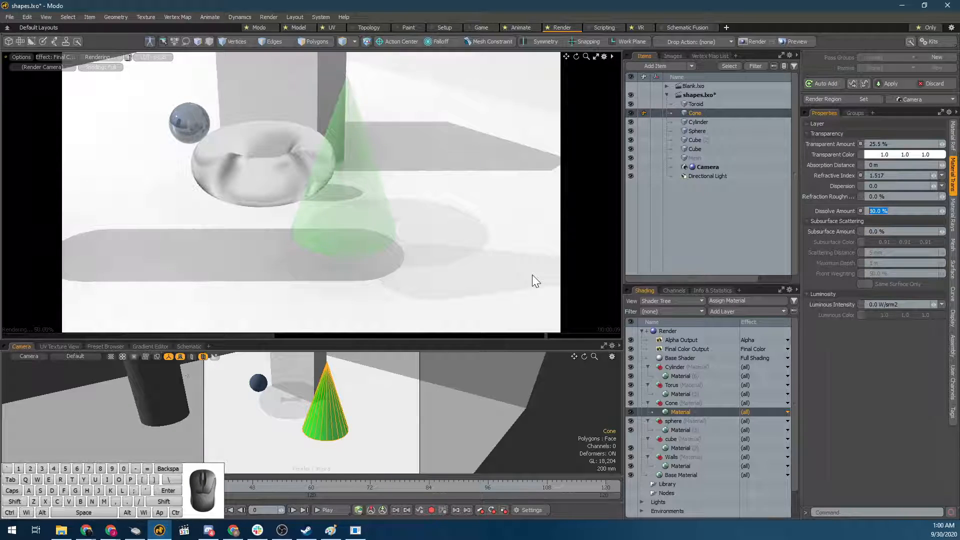
click(880, 176)
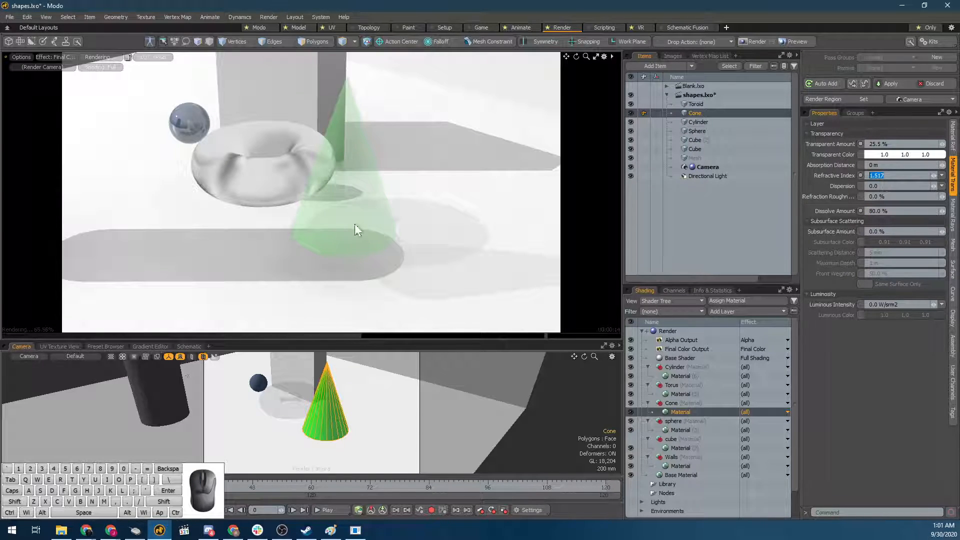
click(878, 144)
click(881, 211)
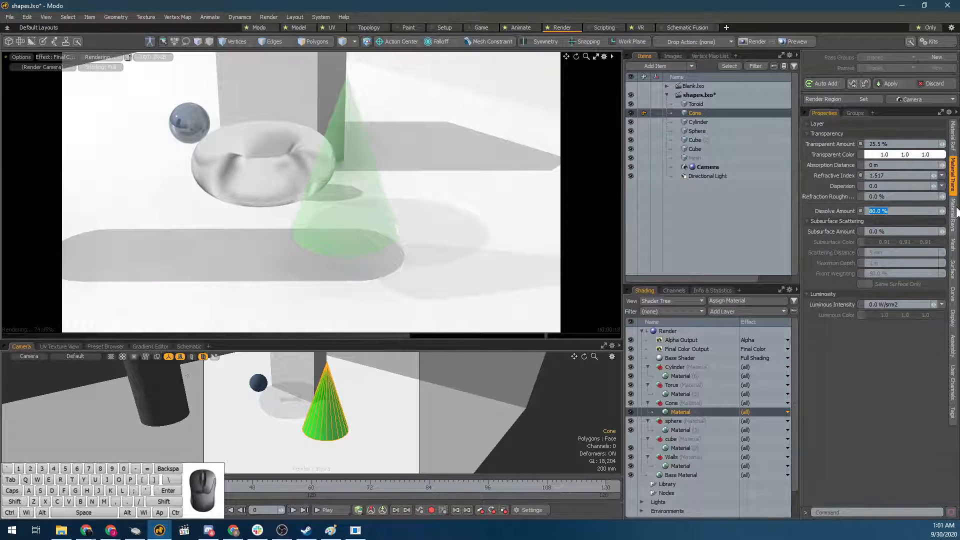
drag(942, 211, 880, 211)
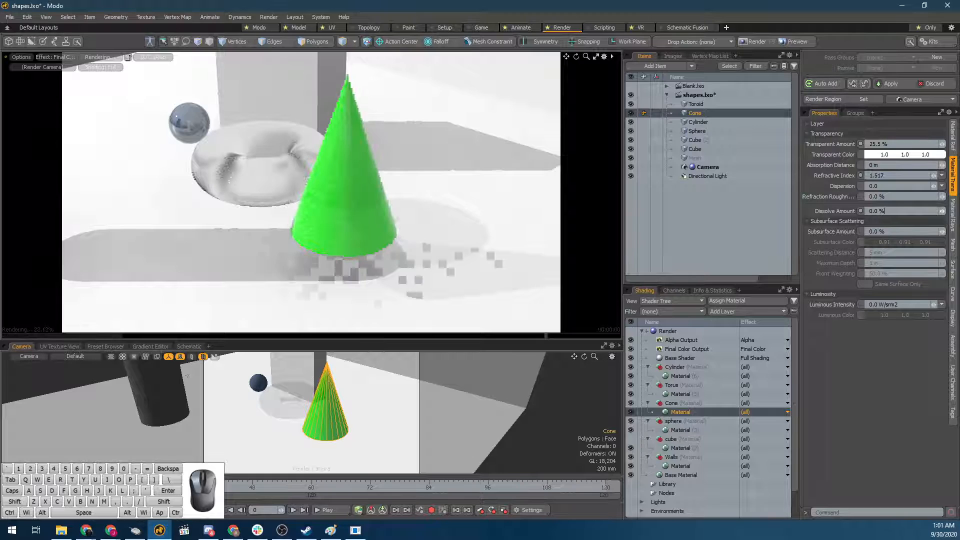
click(825, 213)
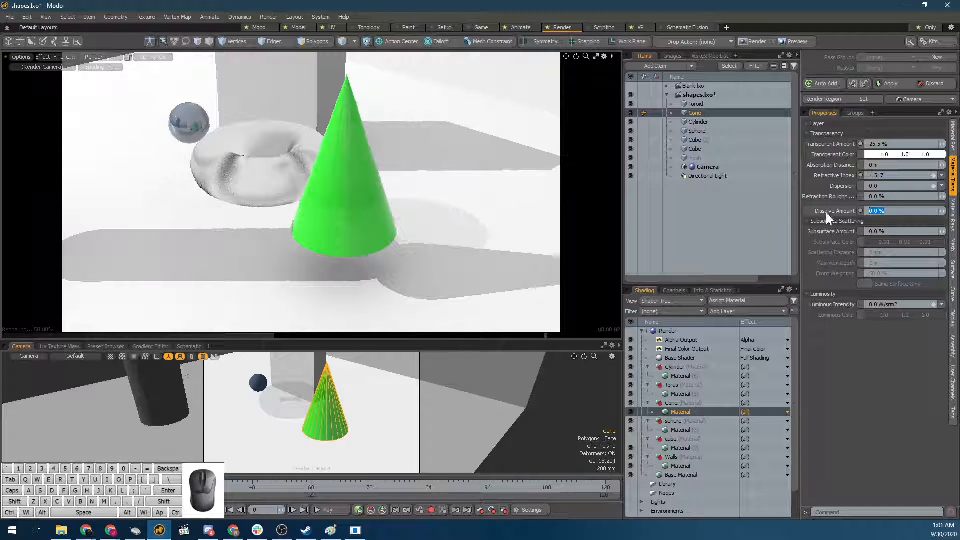
click(828, 209)
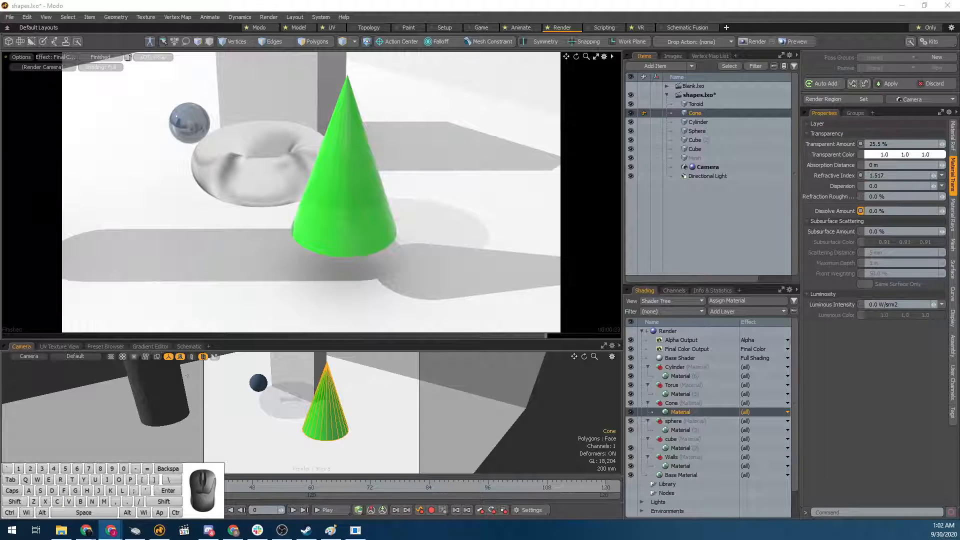
Switch to the browser's subsurface scattering image results and enlarge the monkey head and the DeviantArt hands comparison.
drag(0, 111, 598, 40)
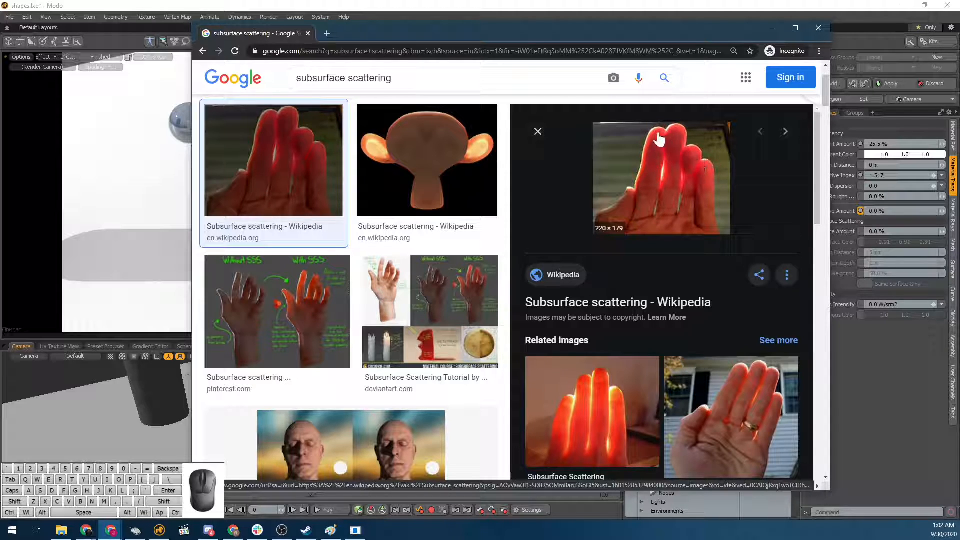
click(427, 133)
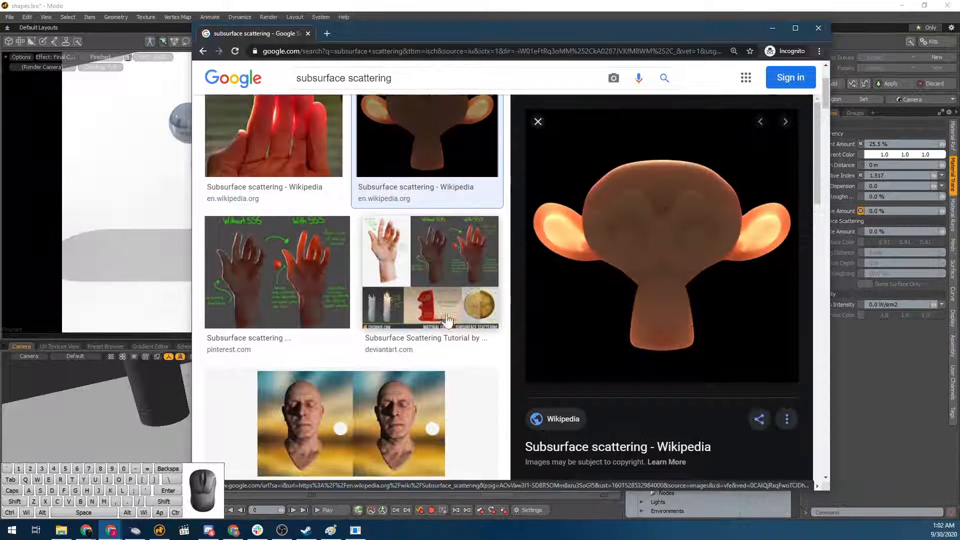
scroll(438, 274, down, 7)
click(311, 220)
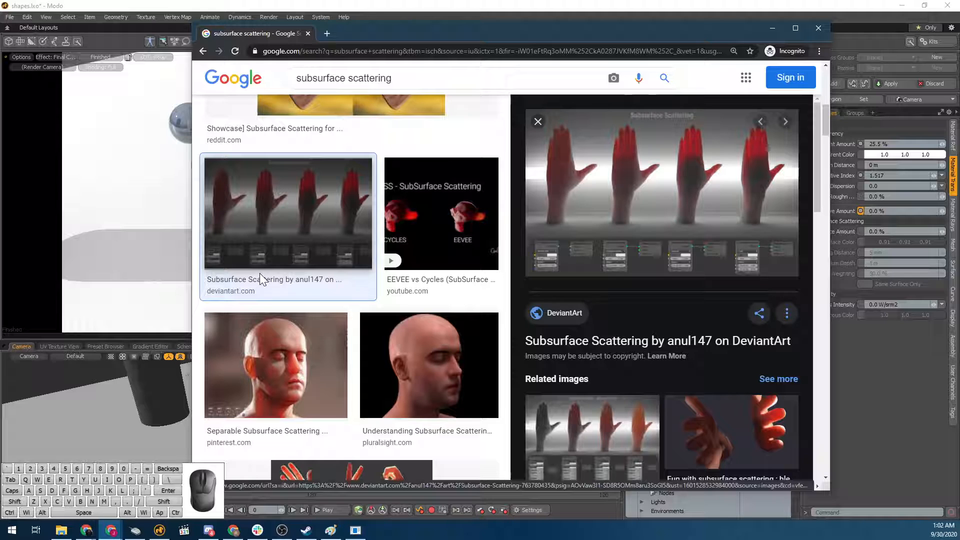
Close the subsurface scattering reference images and select the cylinder with its material in the Modo render preview.
click(818, 29)
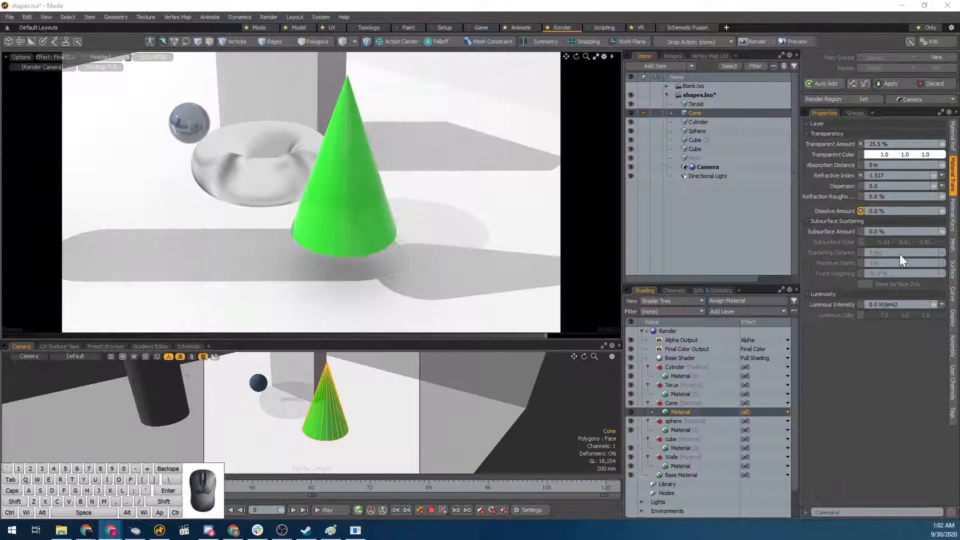
click(863, 224)
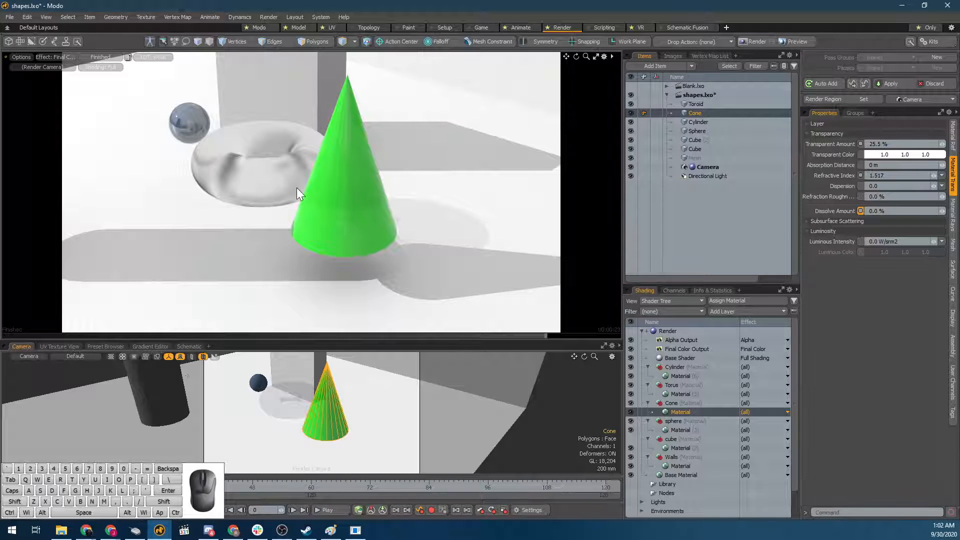
scroll(309, 203, down, 4)
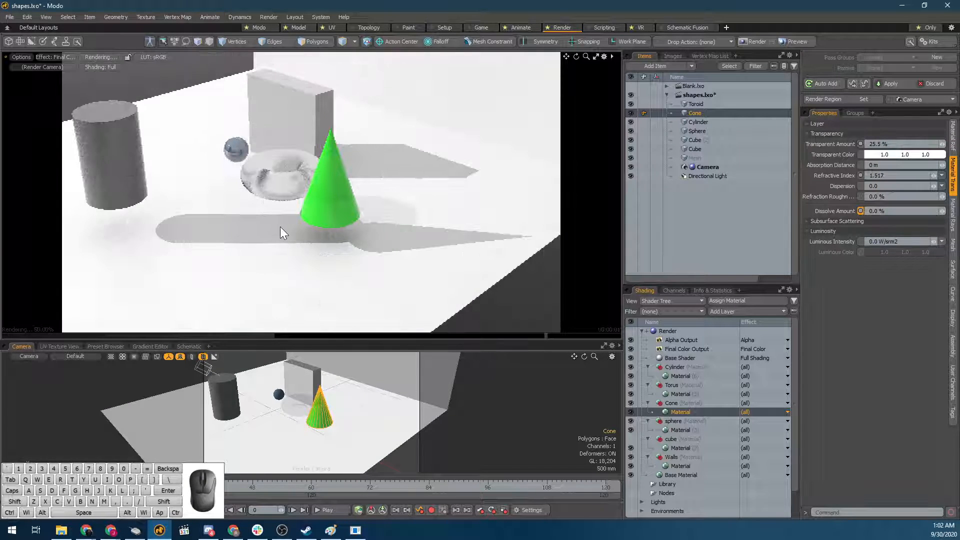
click(110, 205)
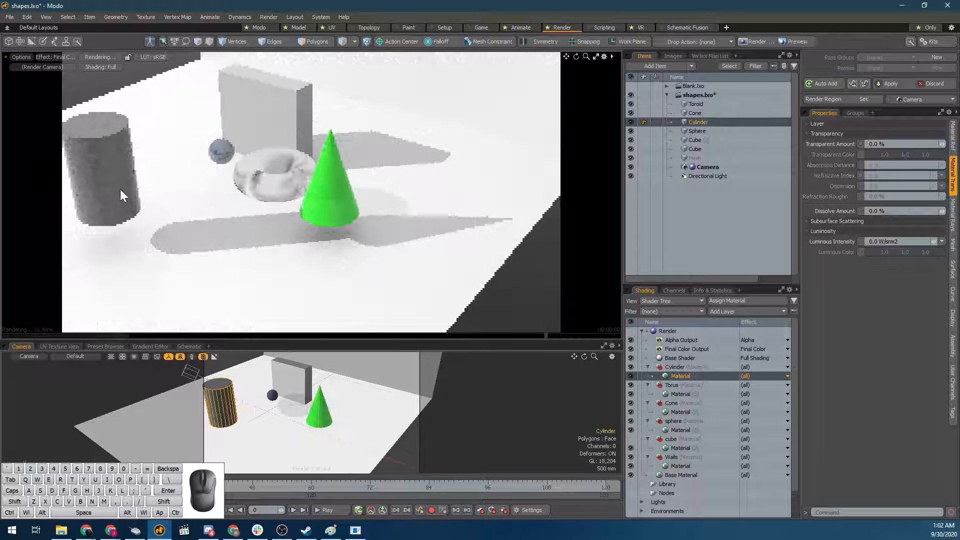
alt+shift+drag(199, 223, 280, 225)
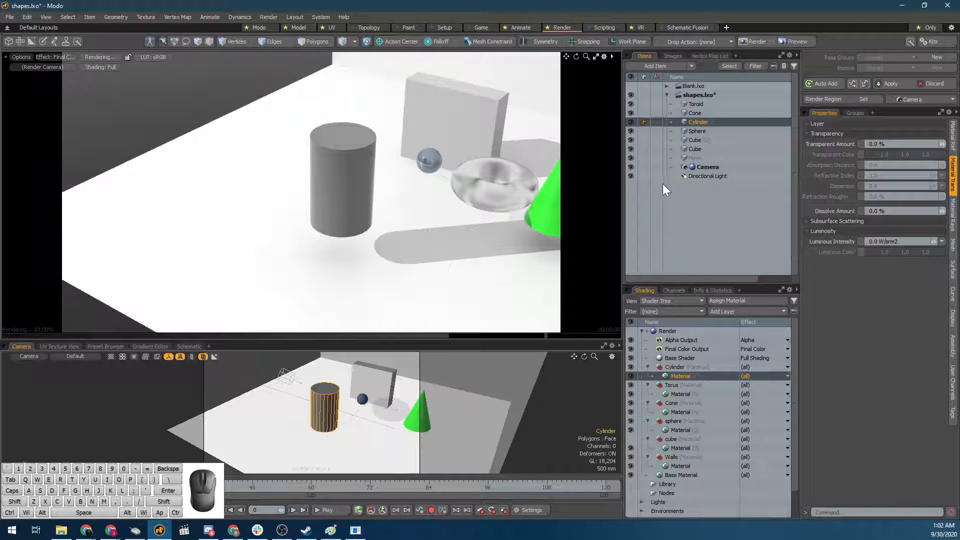
Turn off the directional light and the environment lighting so the scene renders dark.
click(633, 177)
scroll(694, 350, down, 2)
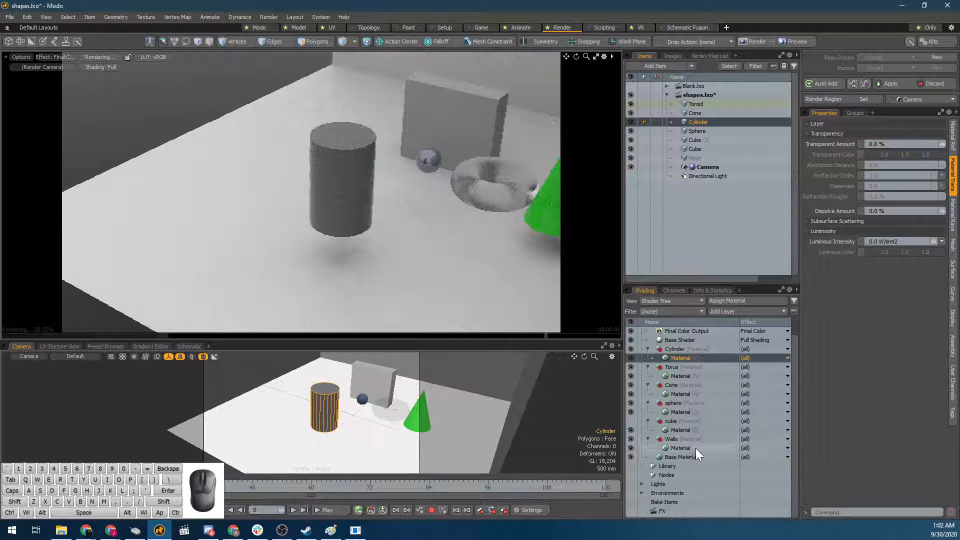
click(641, 493)
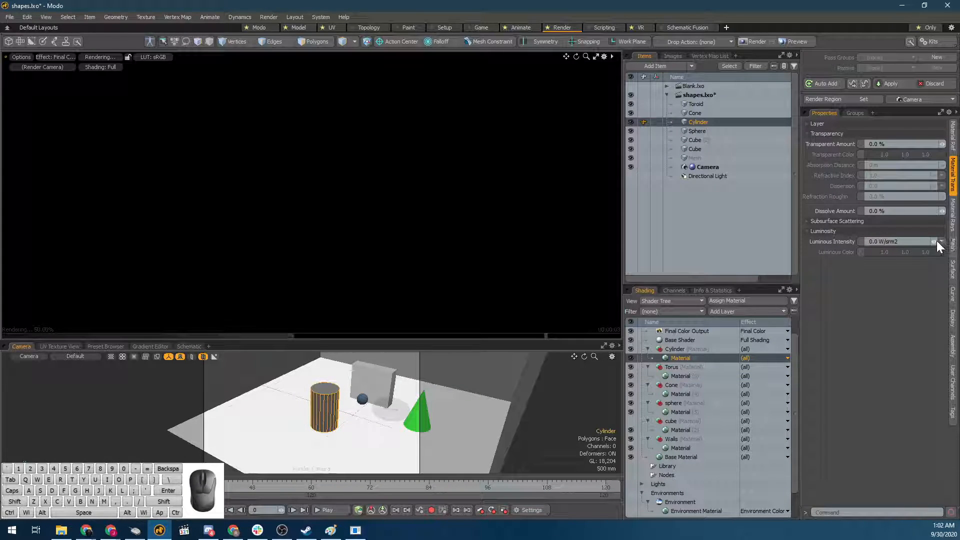
Give the cylinder material a luminous intensity of 0.086 W/srm2 and an orange luminous color of 1.0, 0.68, 0.0.
drag(934, 241, 944, 241)
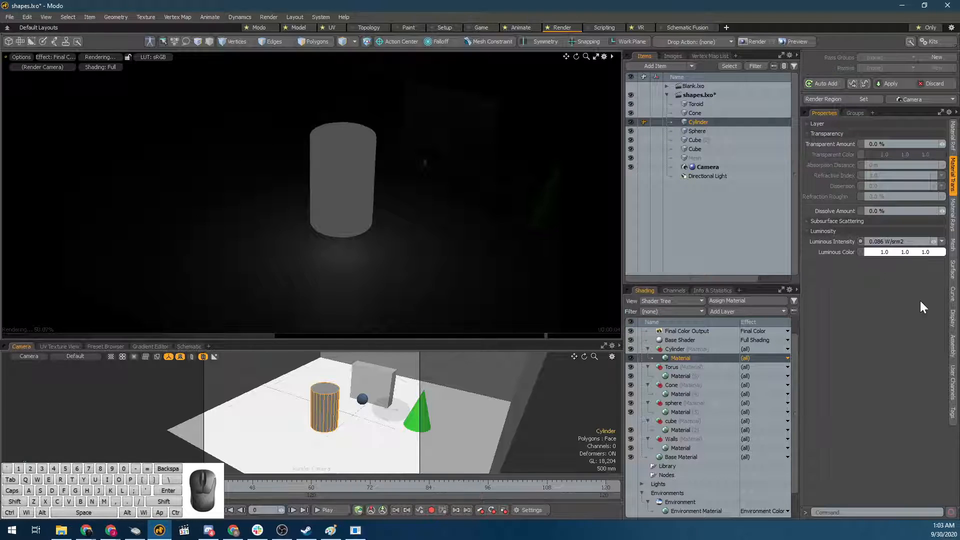
click(896, 253)
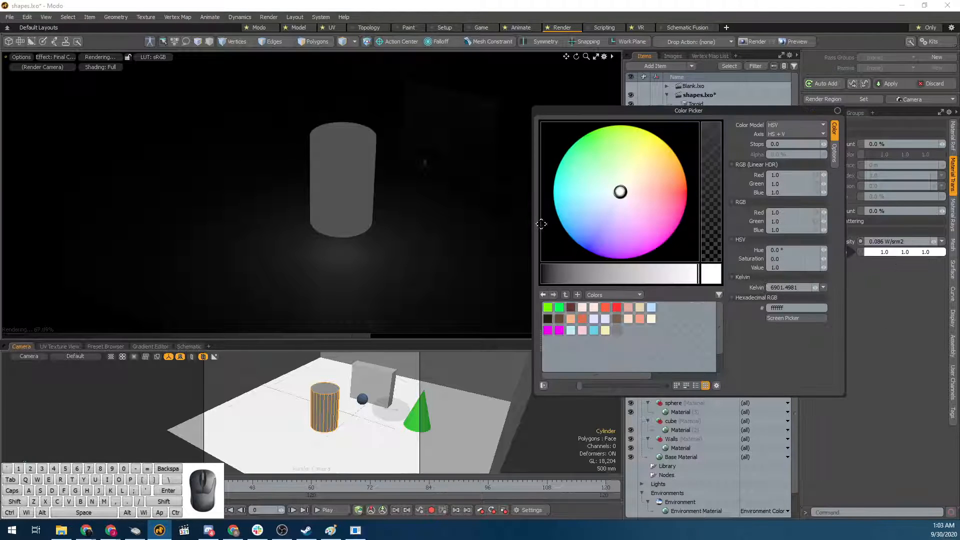
mouse_move(652, 223)
mouse_down()
mouse_move(658, 242)
mouse_move(700, 171)
mouse_move(721, 156)
mouse_up()
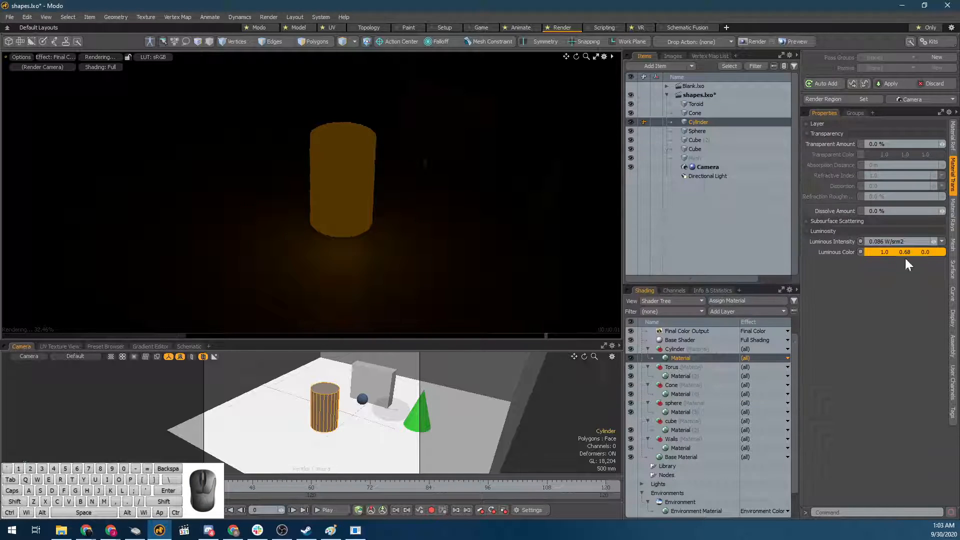
Set the cylinder's luminous intensity to 1.0 W/srm2 and inspect its glow on the surrounding shapes from different angles.
click(897, 242)
text(1)
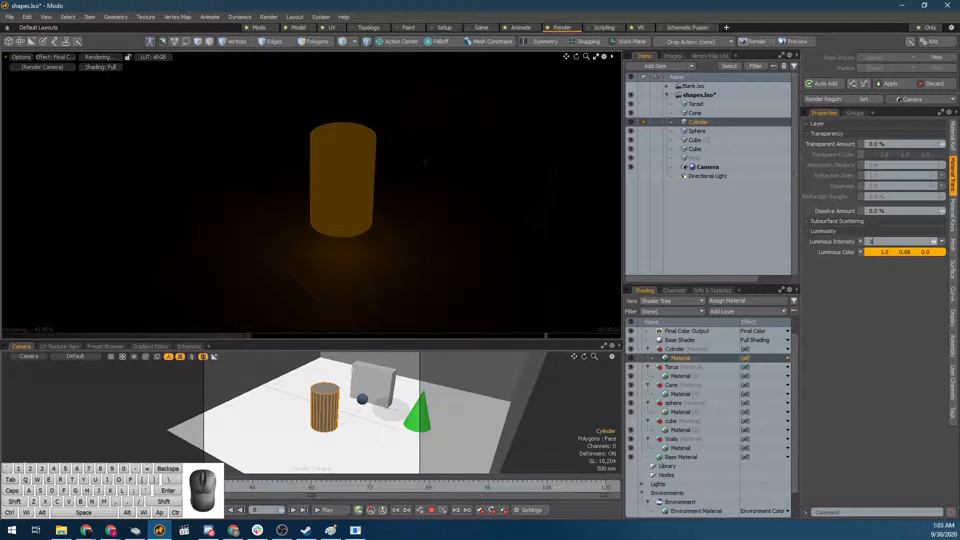
key(Return)
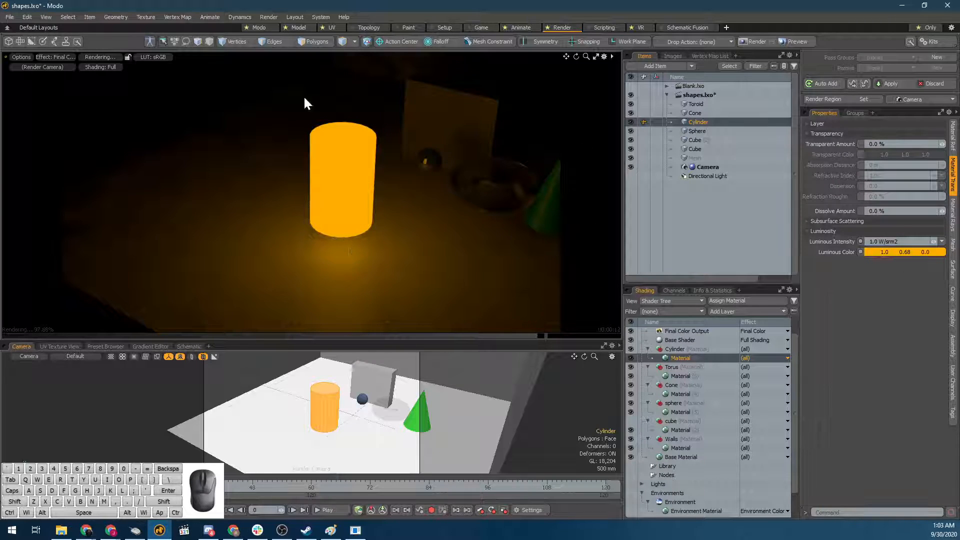
alt+drag(544, 285, 281, 203)
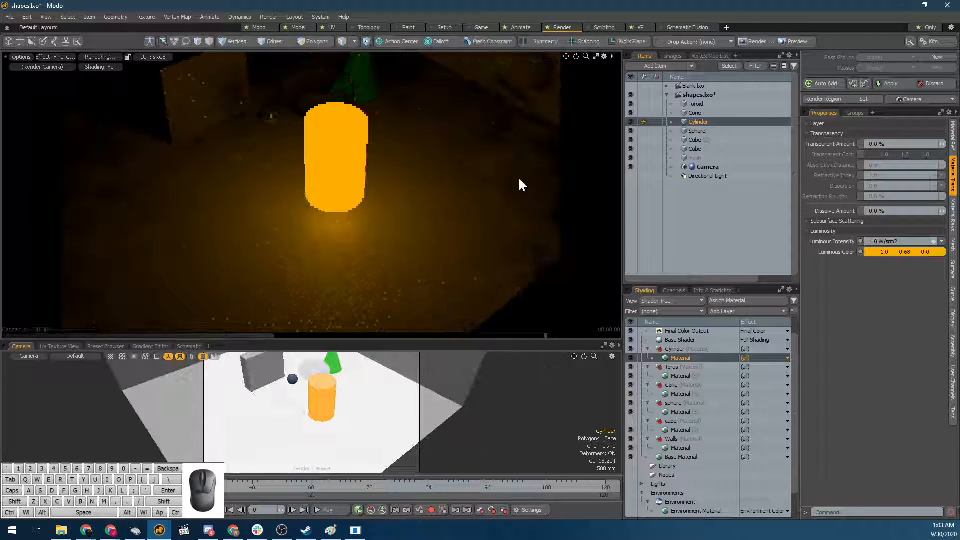
alt+drag(430, 90, 431, 141)
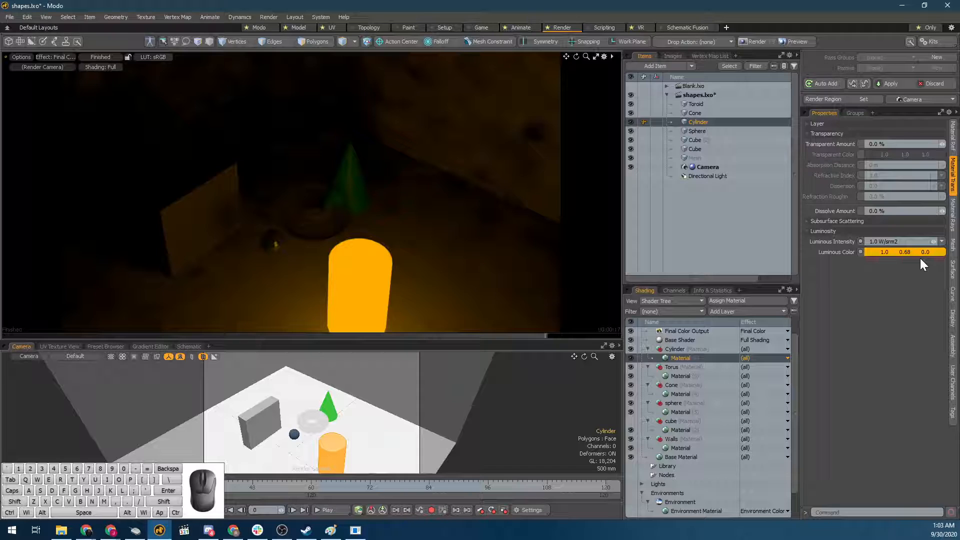
Turn the directional light back on and inspect the luminous cylinder in the lit scene from several angles.
click(632, 176)
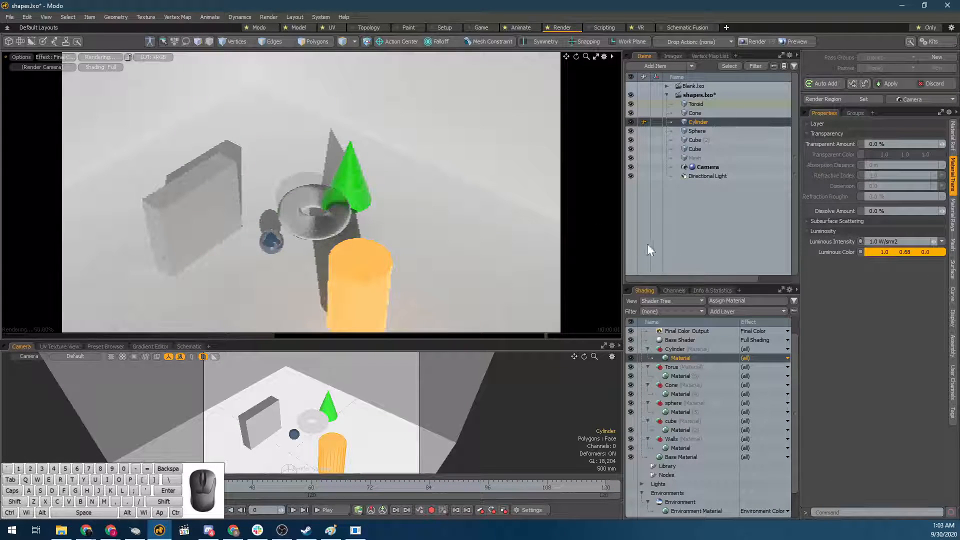
click(705, 176)
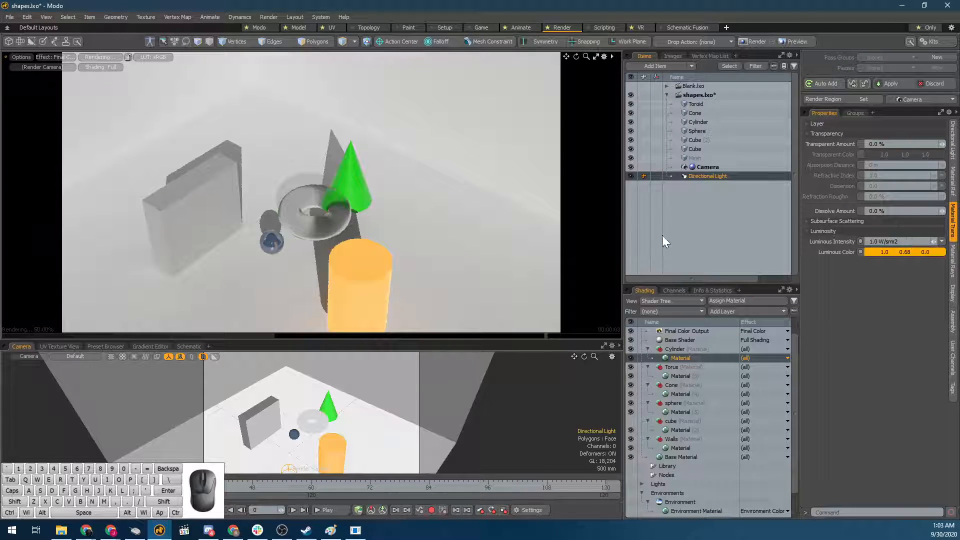
alt+drag(488, 244, 491, 185)
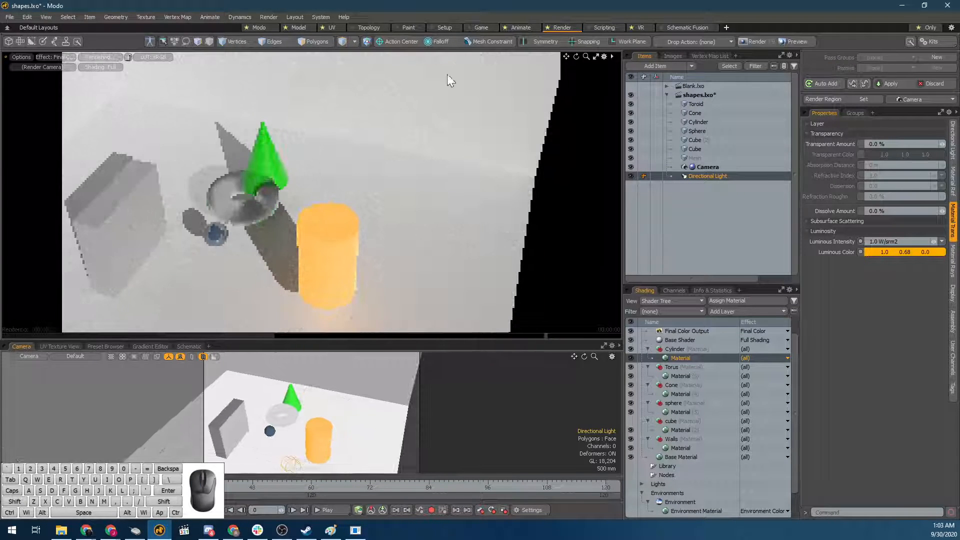
alt+drag(441, 294, 360, 295)
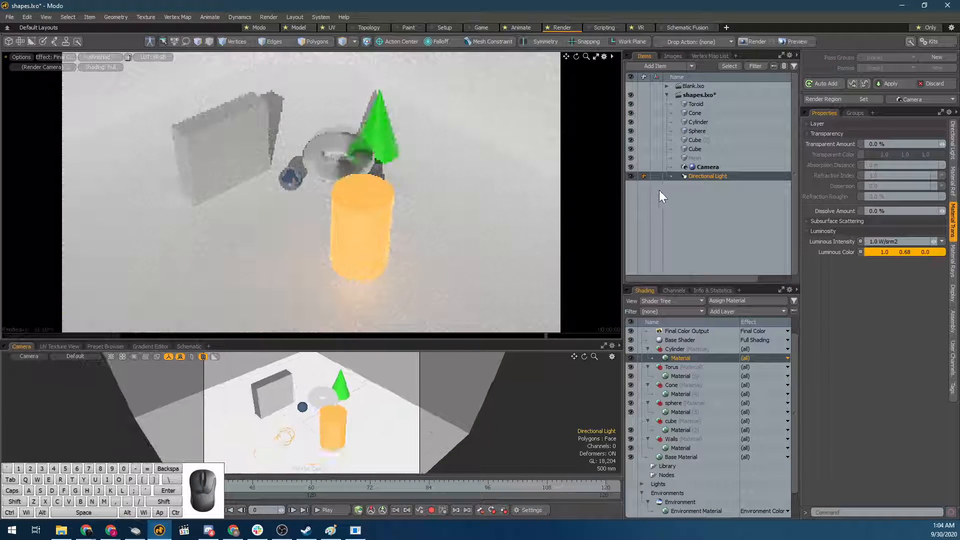
click(355, 240)
alt+drag(359, 253, 413, 265)
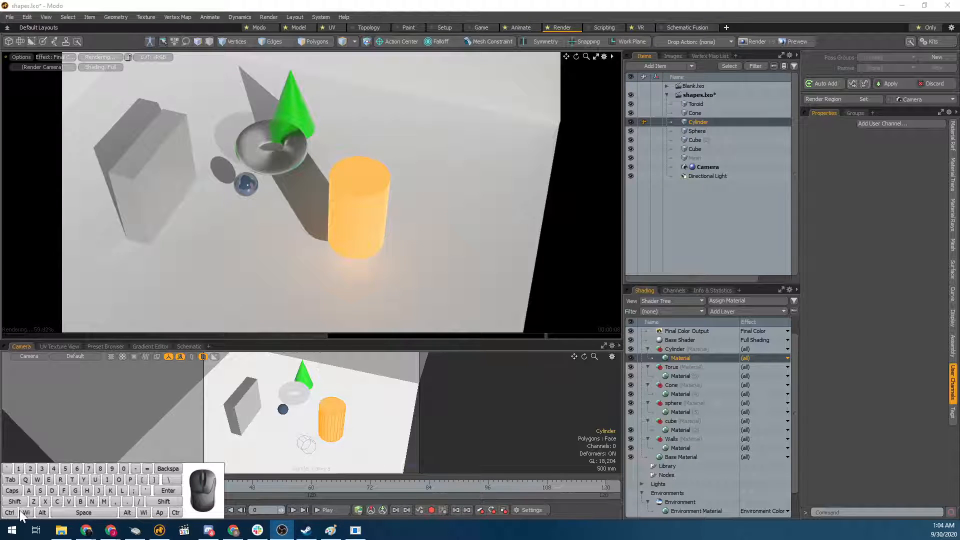
click(598, 281)
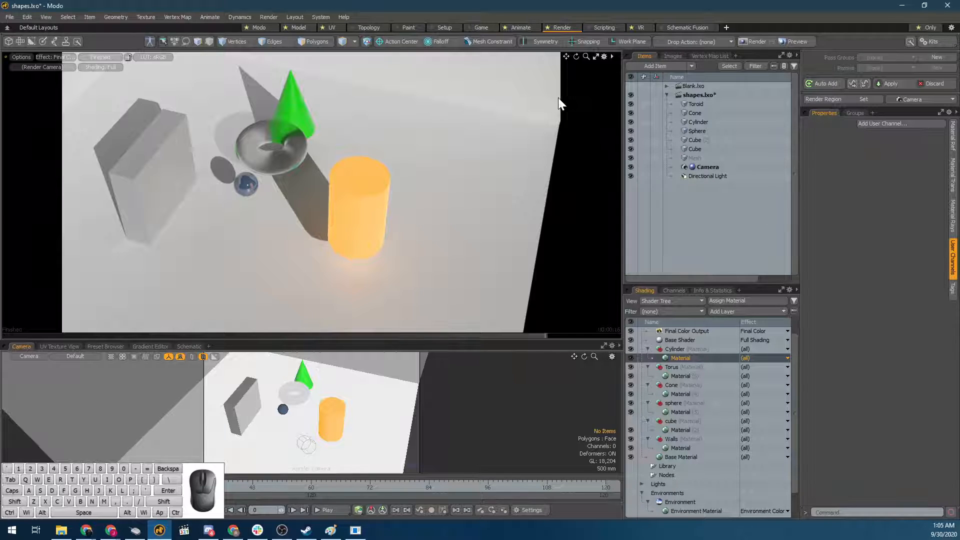
Add a new default sphere to the scene and move it beside the upright cube, above the small blue sphere.
alt+drag(174, 257, 542, 217)
click(463, 205)
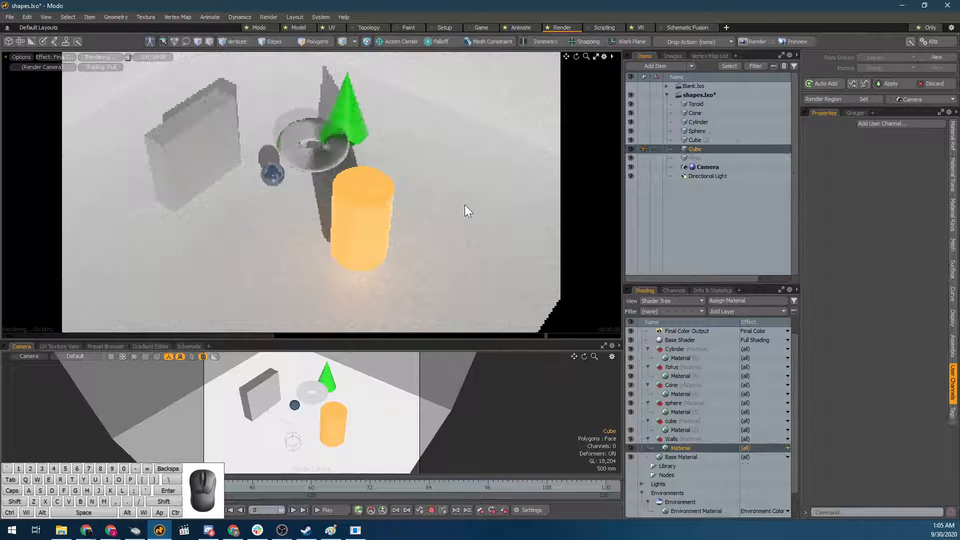
key(F2)
click(212, 116)
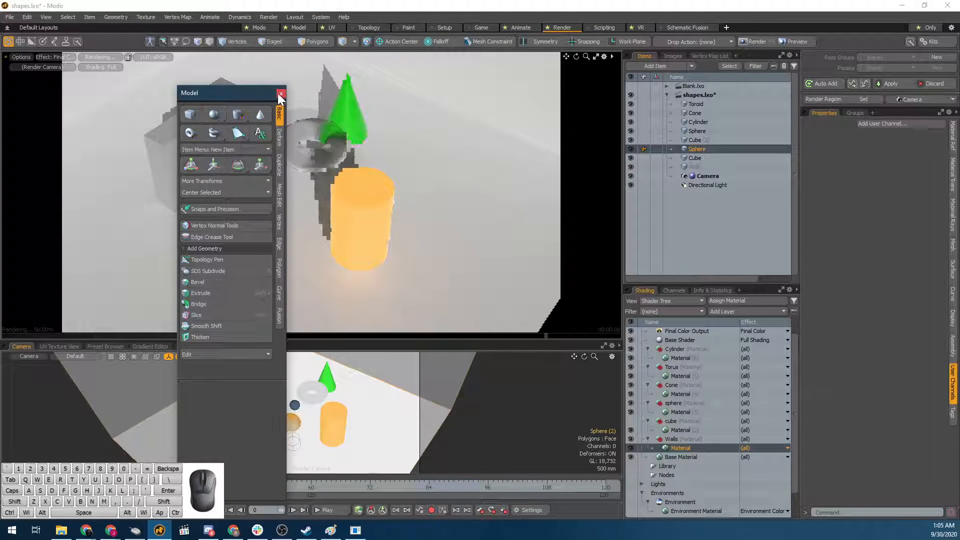
click(279, 94)
key(w)
drag(259, 203, 253, 110)
key(space)
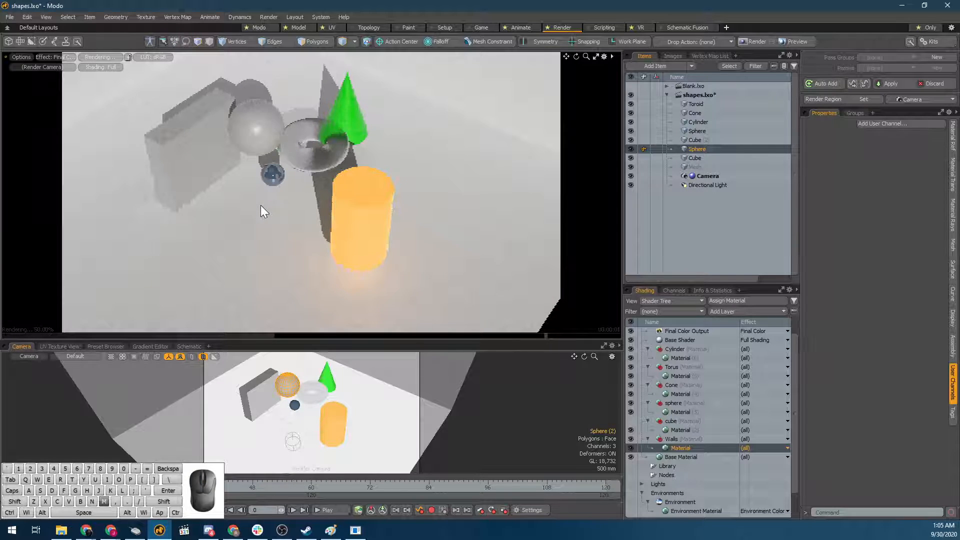
Assign the new sphere a material named glassSphere with a yellow color of 1.0, 1.0, 0.5.
text(mglassSphere)
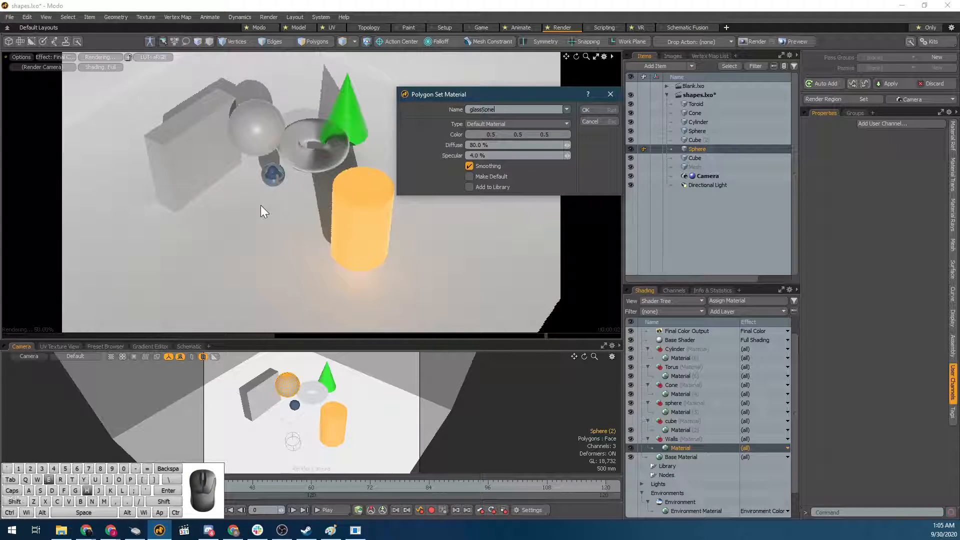
drag(490, 135, 542, 134)
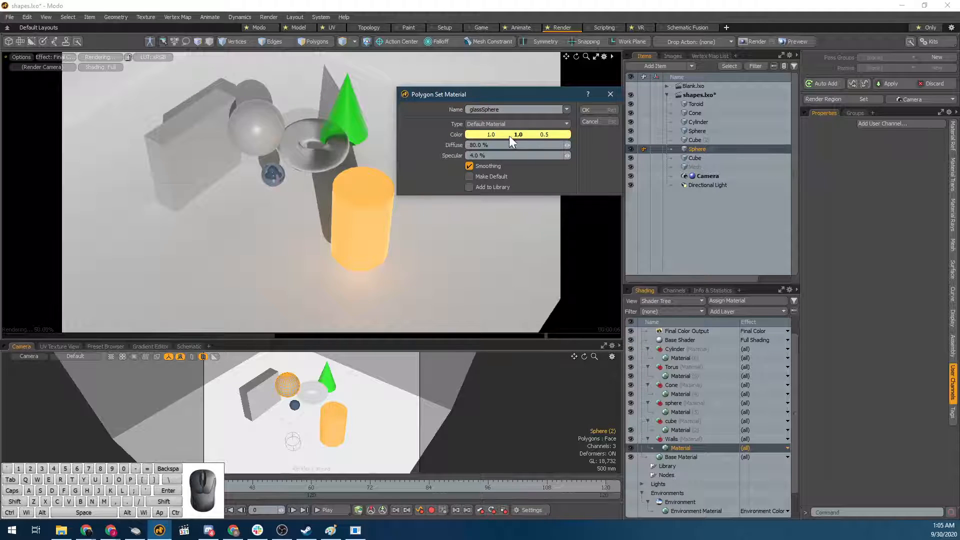
click(610, 108)
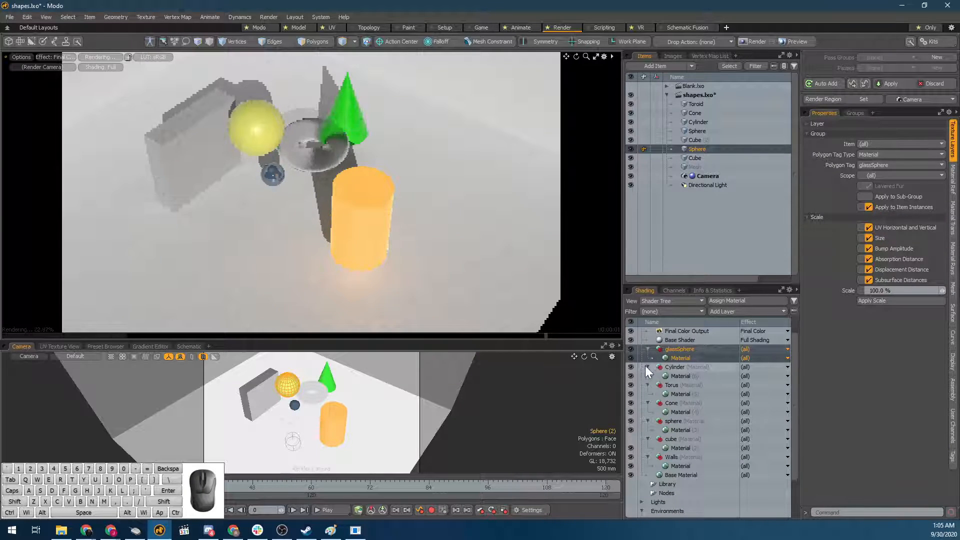
Reduce the red and green of the glassSphere material's diffuse color and set its diffuse amount to 0%.
click(681, 357)
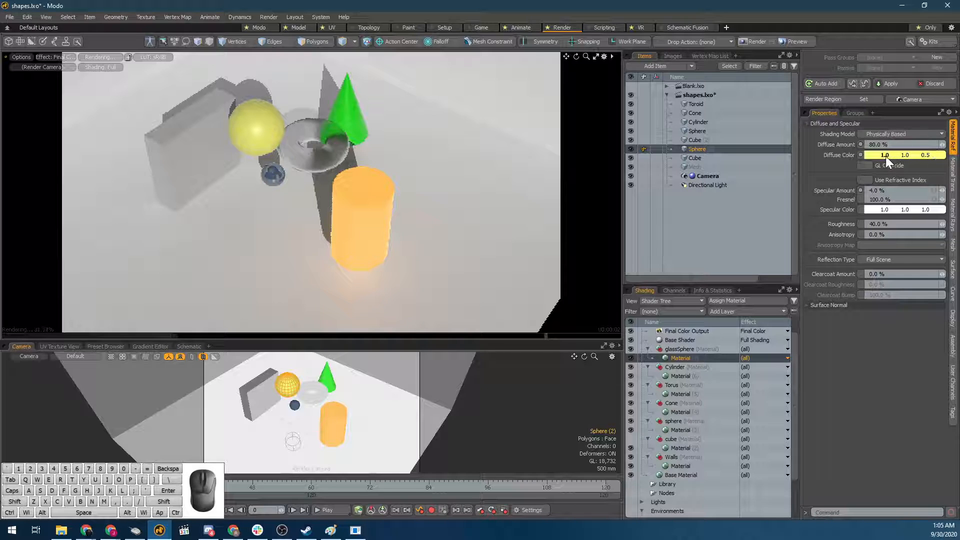
drag(885, 156, 823, 156)
drag(902, 155, 838, 156)
click(898, 142)
drag(941, 145, 878, 144)
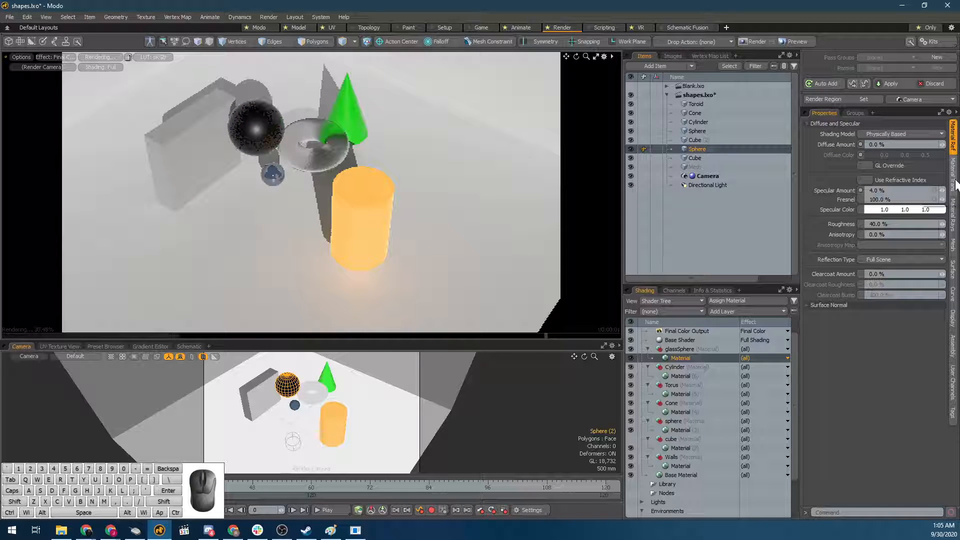
Set the glassSphere material's transparent amount to 98%.
click(953, 178)
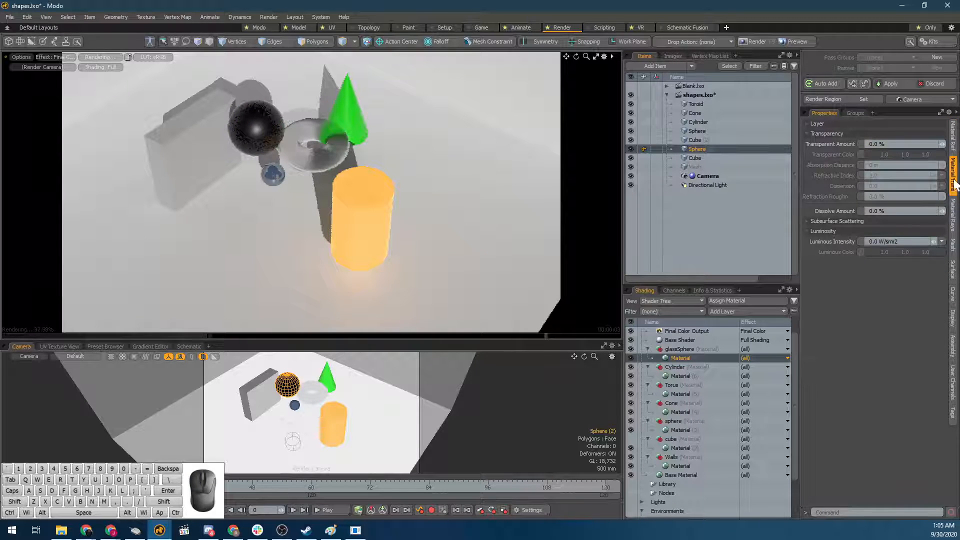
click(879, 144)
text(98)
key(Return)
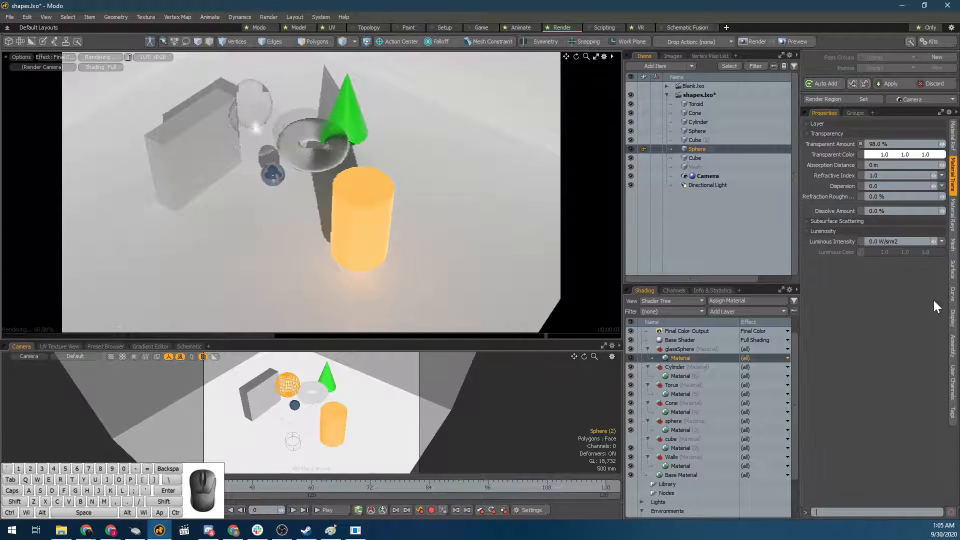
Try the Zinc Crown Glass refractive index of 1.517 on the glassSphere material, and replace it with Water at 1.33.
click(941, 176)
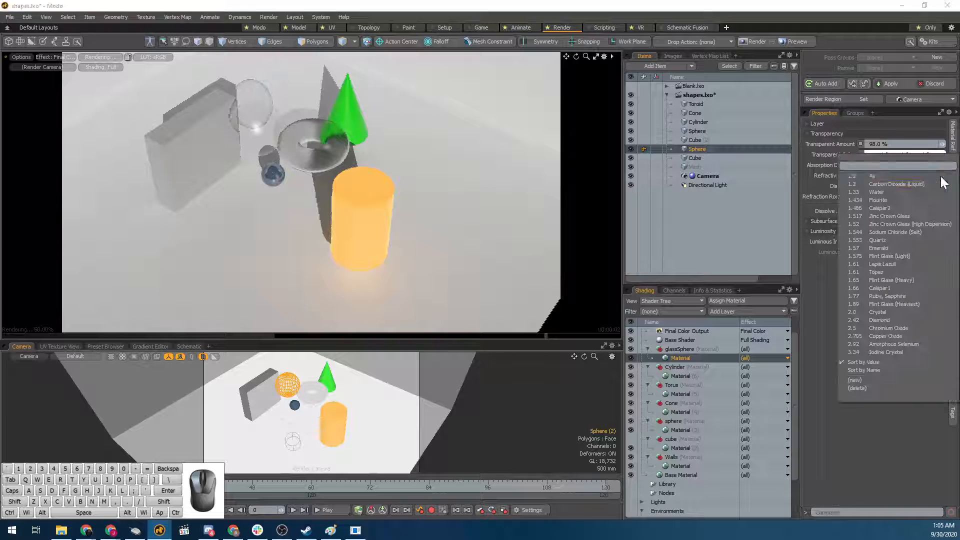
click(917, 215)
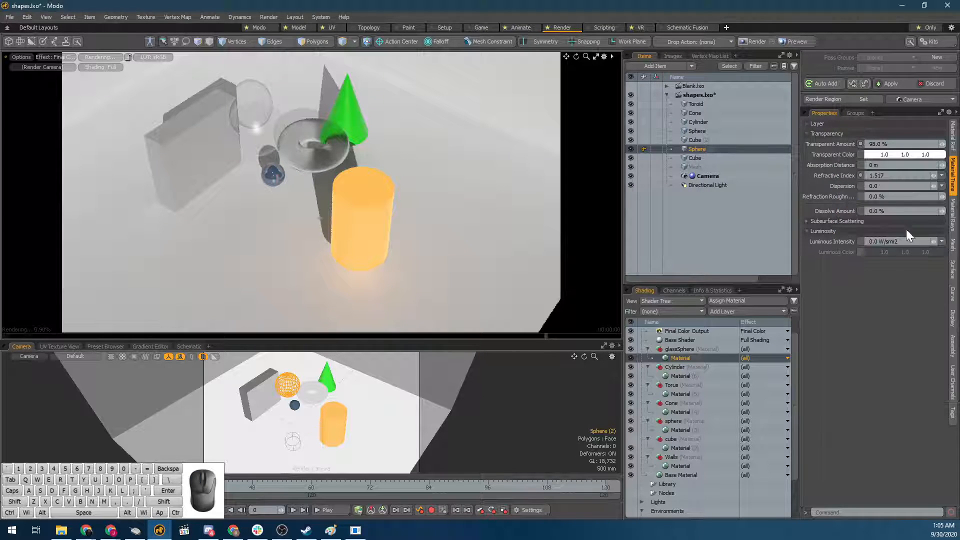
click(941, 176)
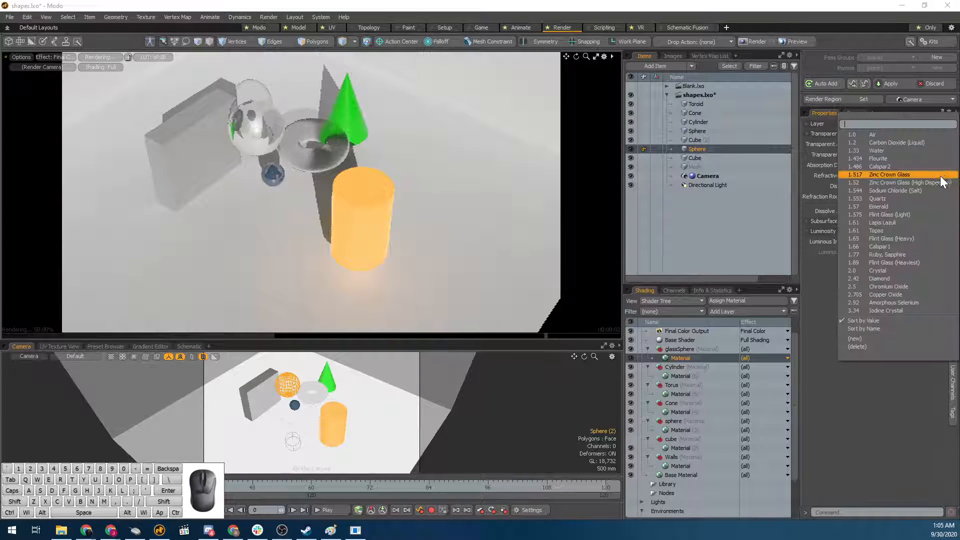
click(920, 151)
Move the glass sphere with the Transform tool in front of the gray box.
alt+drag(236, 94, 313, 170)
key(y)
drag(346, 125, 322, 225)
scroll(343, 234, up, 2)
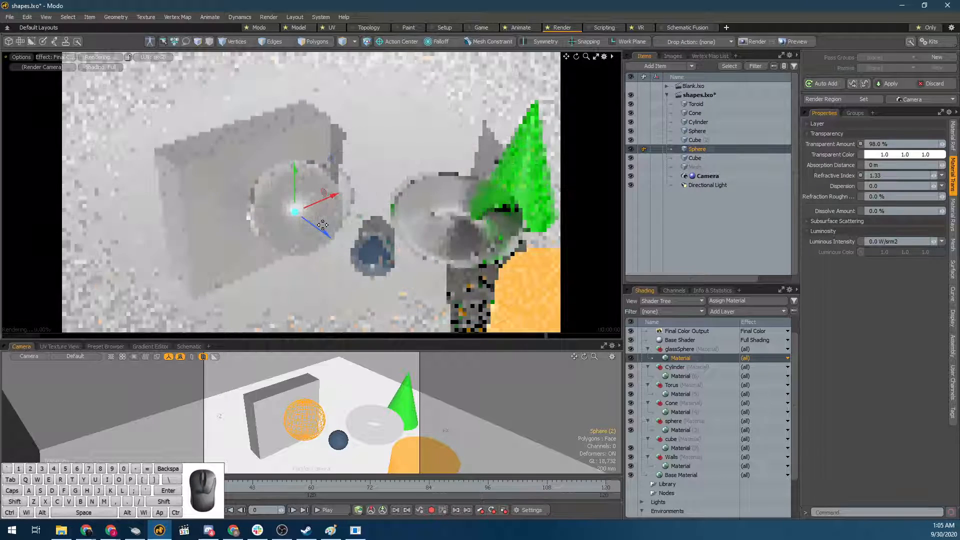
alt+drag(371, 195, 352, 208)
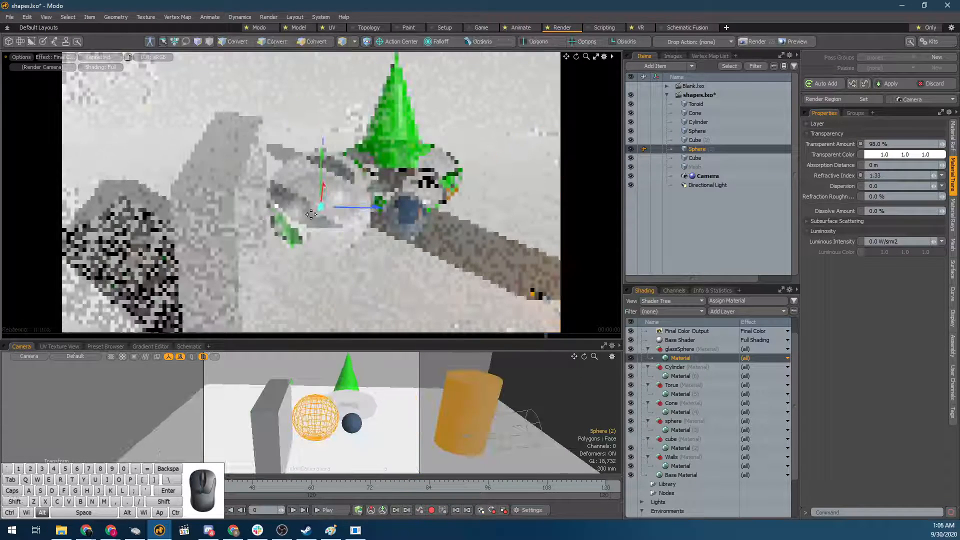
Set the glassSphere material's specular amount to 20% and its roughness to 0%.
click(952, 135)
mouse_move(942, 210)
mouse_down()
mouse_move(932, 210)
mouse_move(940, 201)
mouse_up()
click(885, 201)
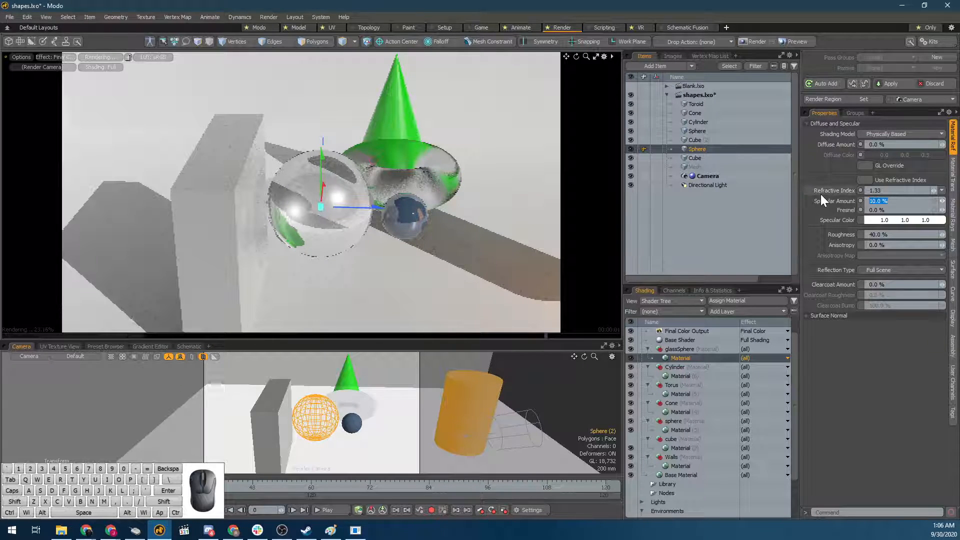
text(20)
key(Tab)
key(Tab)
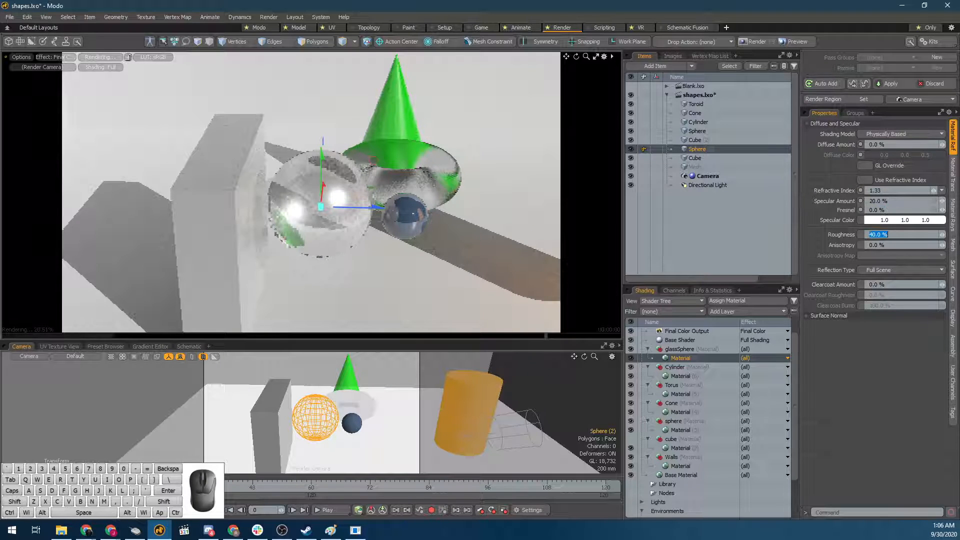
drag(942, 235, 920, 236)
Move the glass sphere away from the gray box, beside the small blue sphere, and drop the Transform tool.
alt+drag(298, 198, 488, 171)
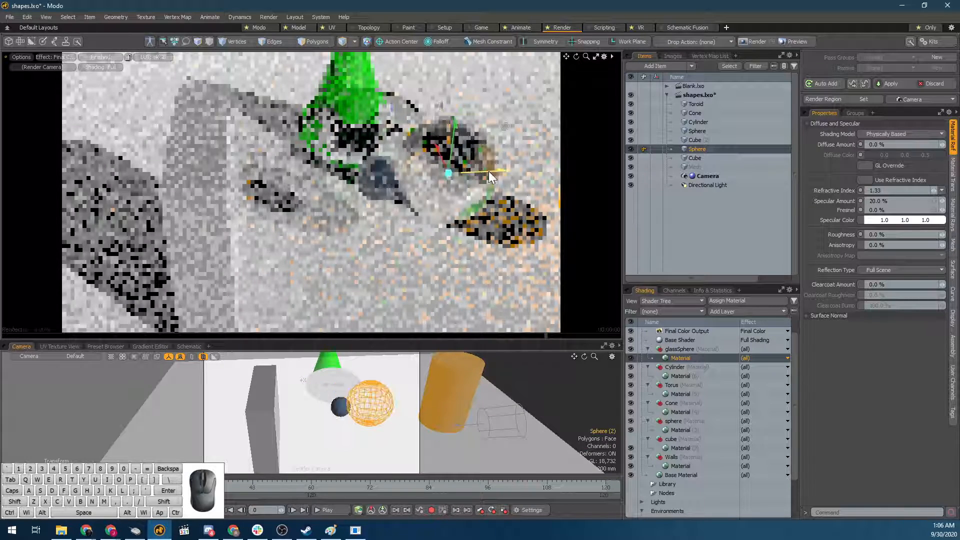
alt+shift+drag(488, 212, 452, 205)
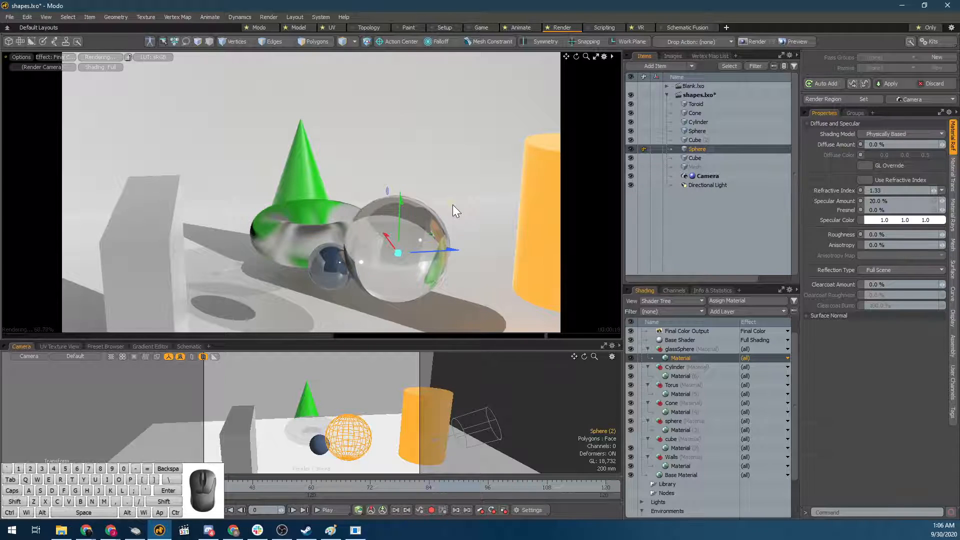
key(space)
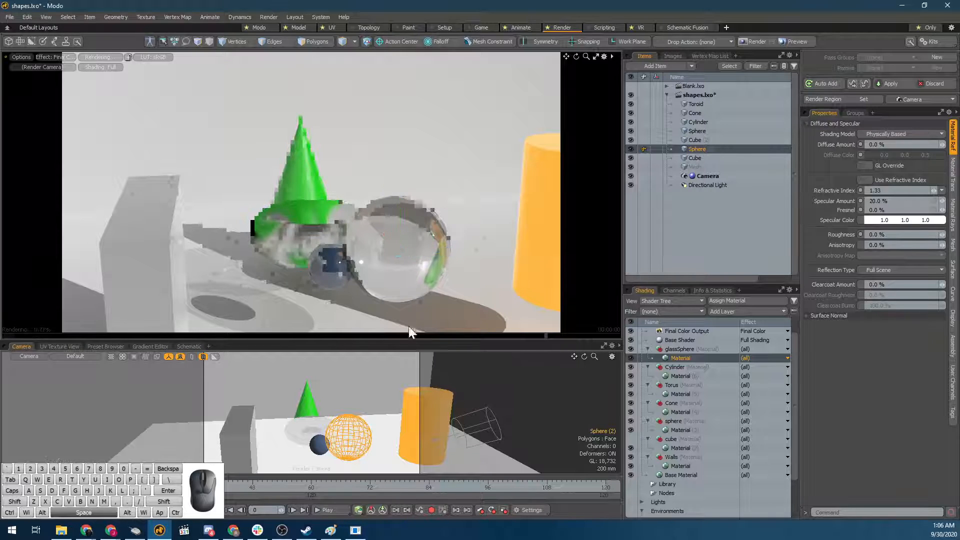
Thicken the glass sphere's polygons slightly to turn it into a hollow shell.
click(392, 269)
key(F2)
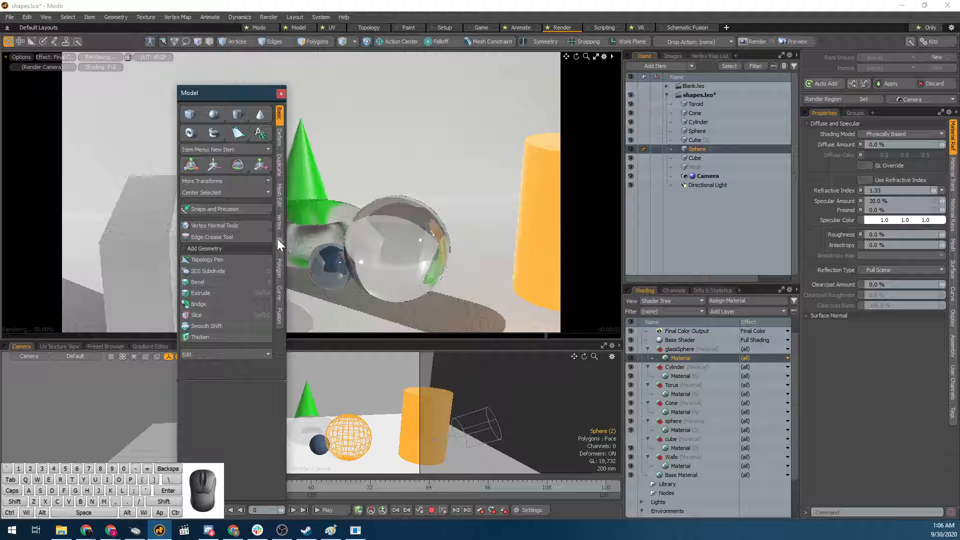
click(279, 273)
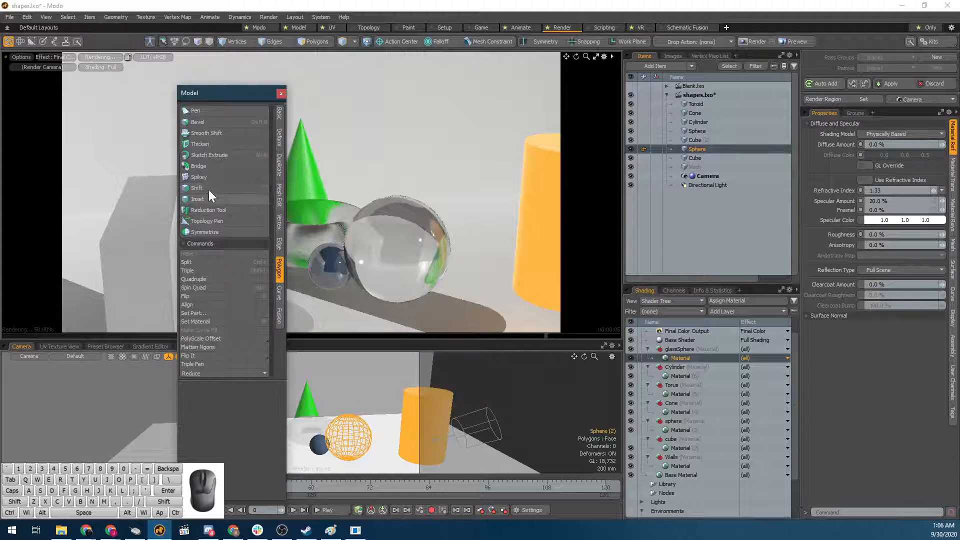
click(202, 144)
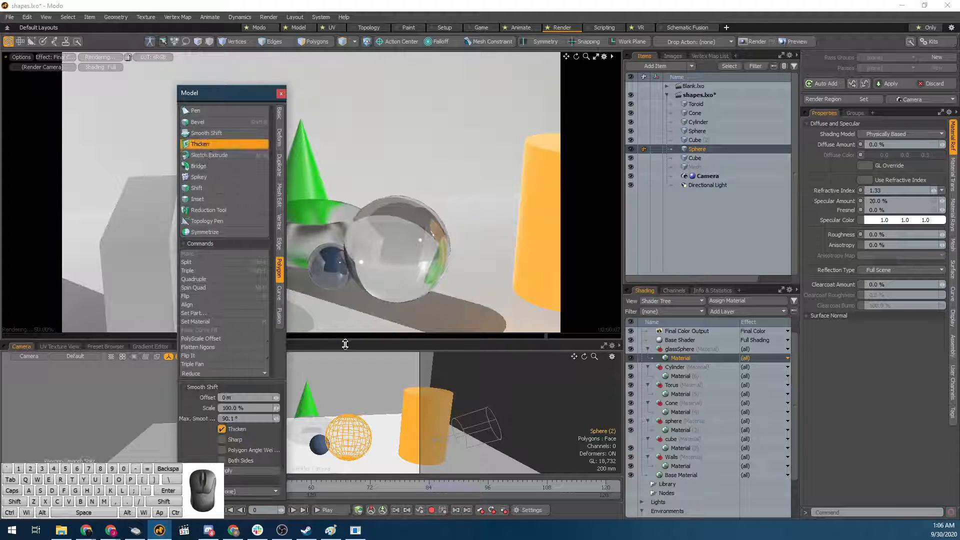
drag(349, 415, 349, 409)
drag(265, 95, 185, 98)
click(202, 97)
Convert the thickened glass sphere to Catmull-Clark subdivision surfaces and examine its refraction up close.
alt+drag(403, 217, 366, 213)
key(shift+Tab)
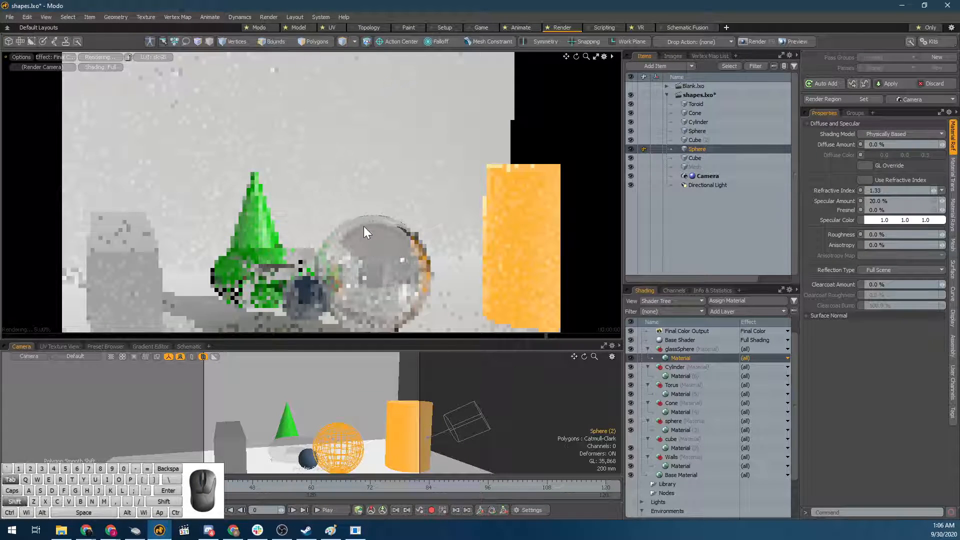
alt+drag(377, 263, 380, 192)
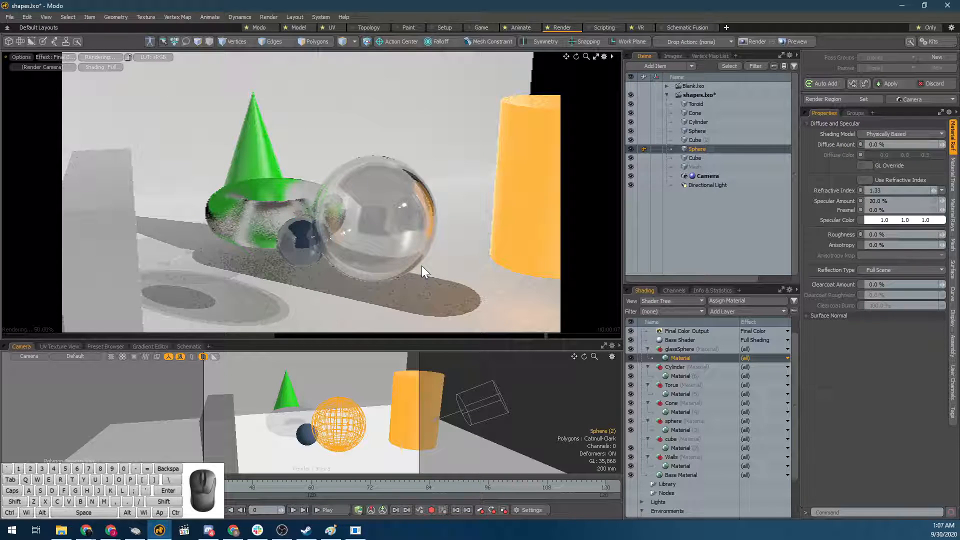
click(456, 232)
alt+drag(430, 238, 380, 190)
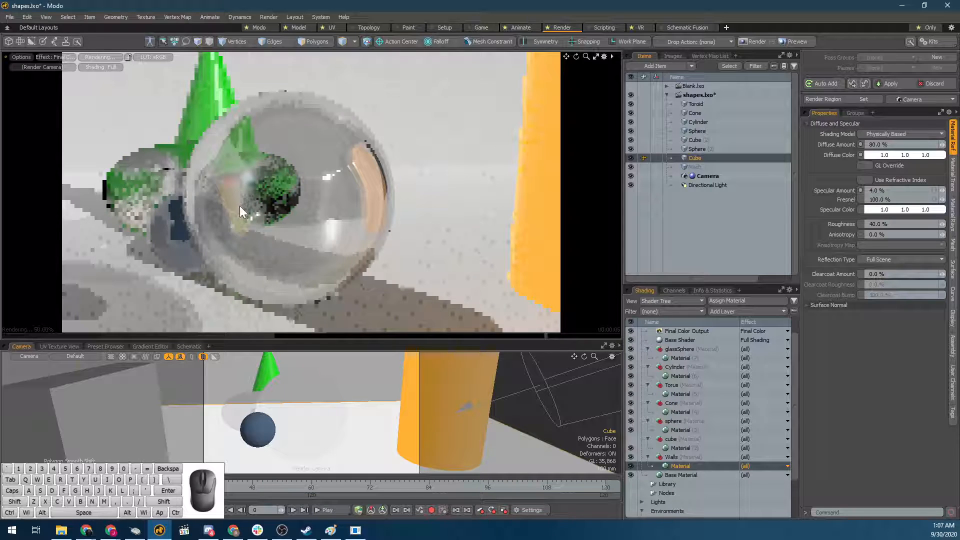
alt+drag(263, 211, 334, 205)
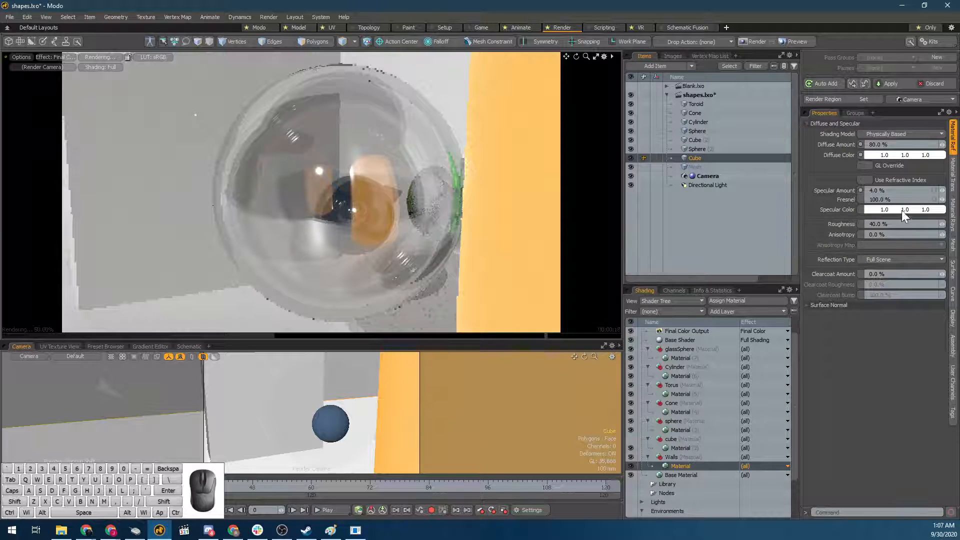
Reselect the glass sphere and open the transparency properties of its glassSphere material.
click(952, 181)
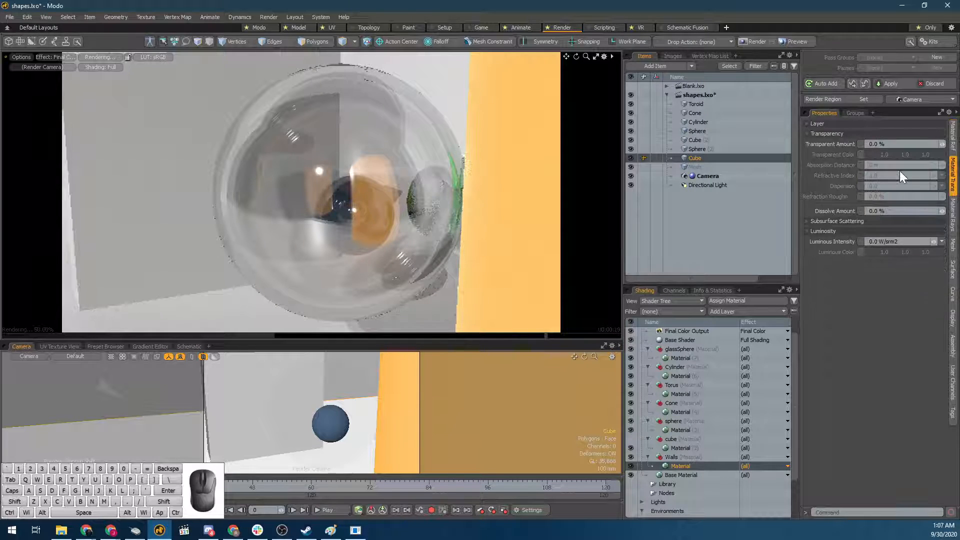
click(952, 142)
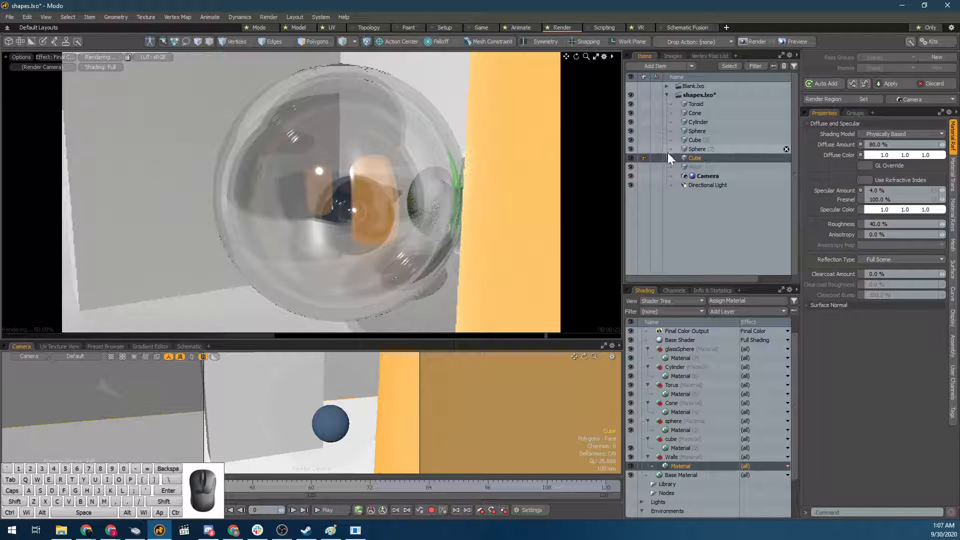
click(684, 149)
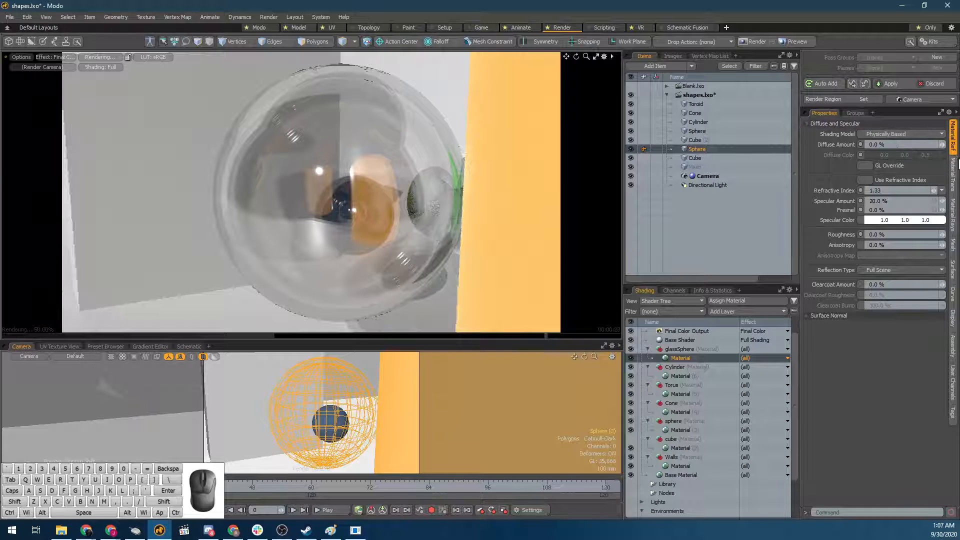
click(953, 173)
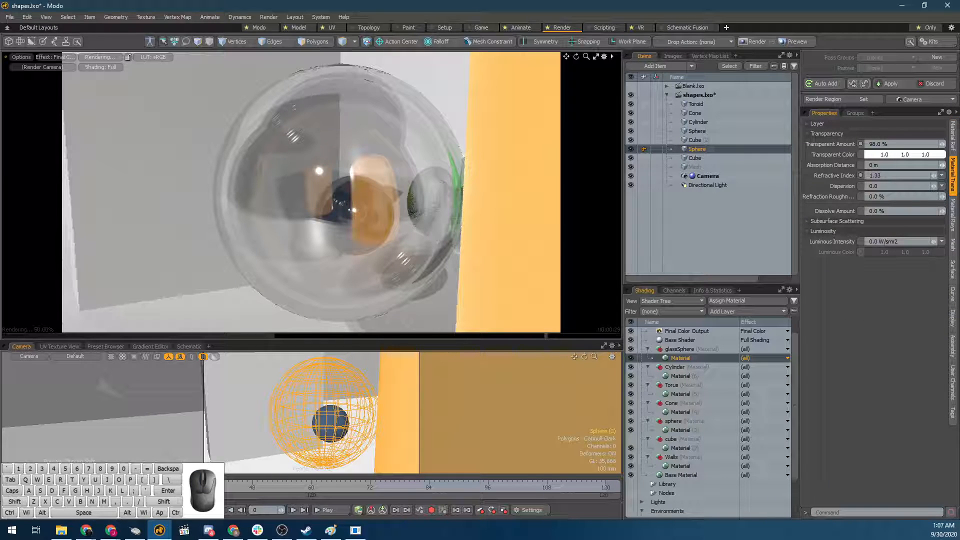